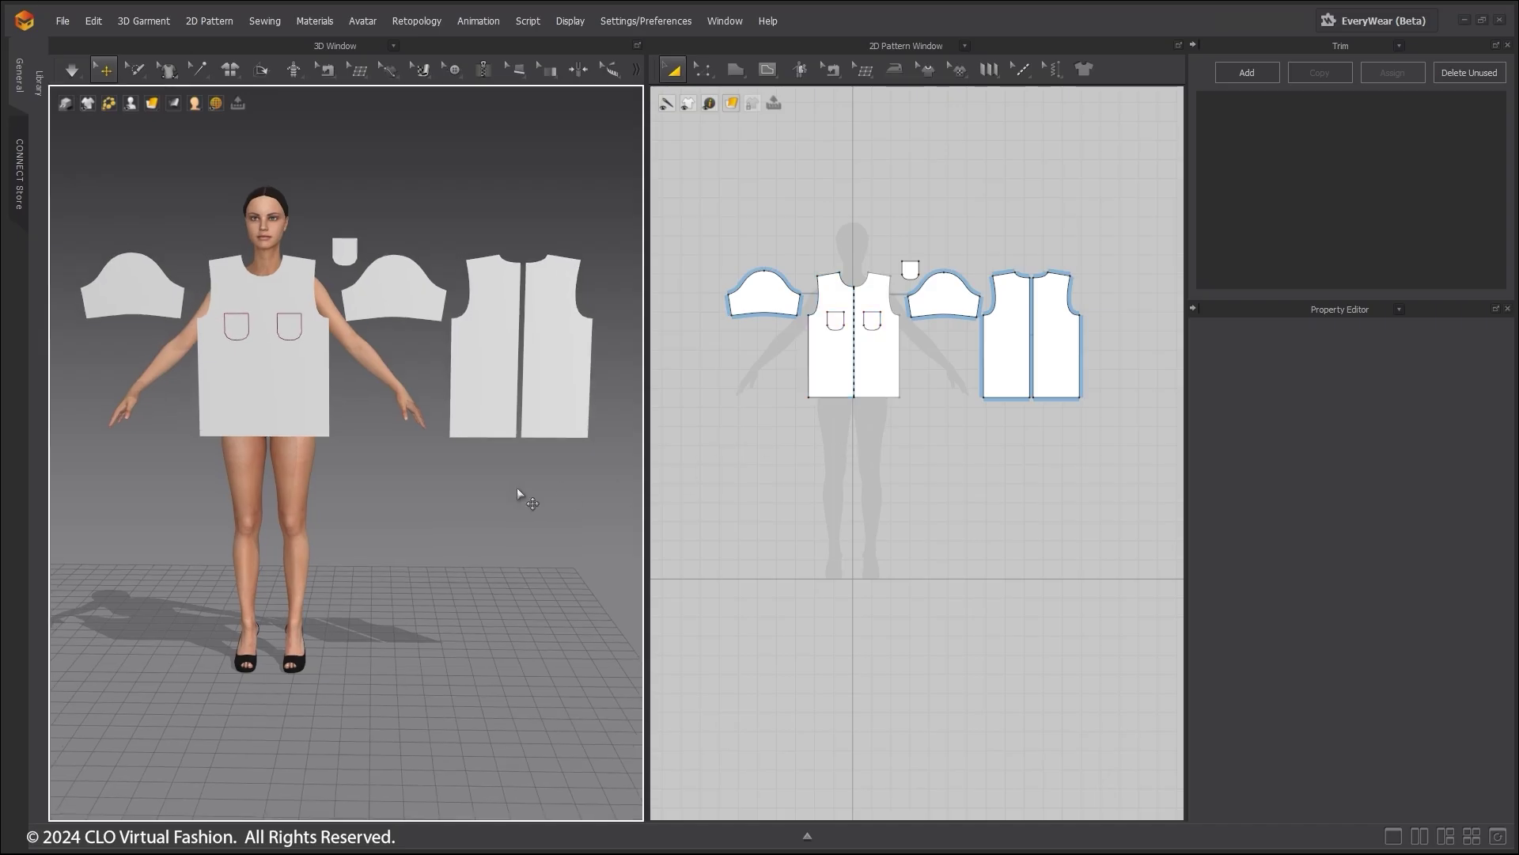
Enlarge the 2D pattern area and float its sewing tools as a separate palette beside the two back pieces.
{"action": "scroll", "coordinate": [524, 493], "scroll_direction": "up", "scroll_amount": 2}
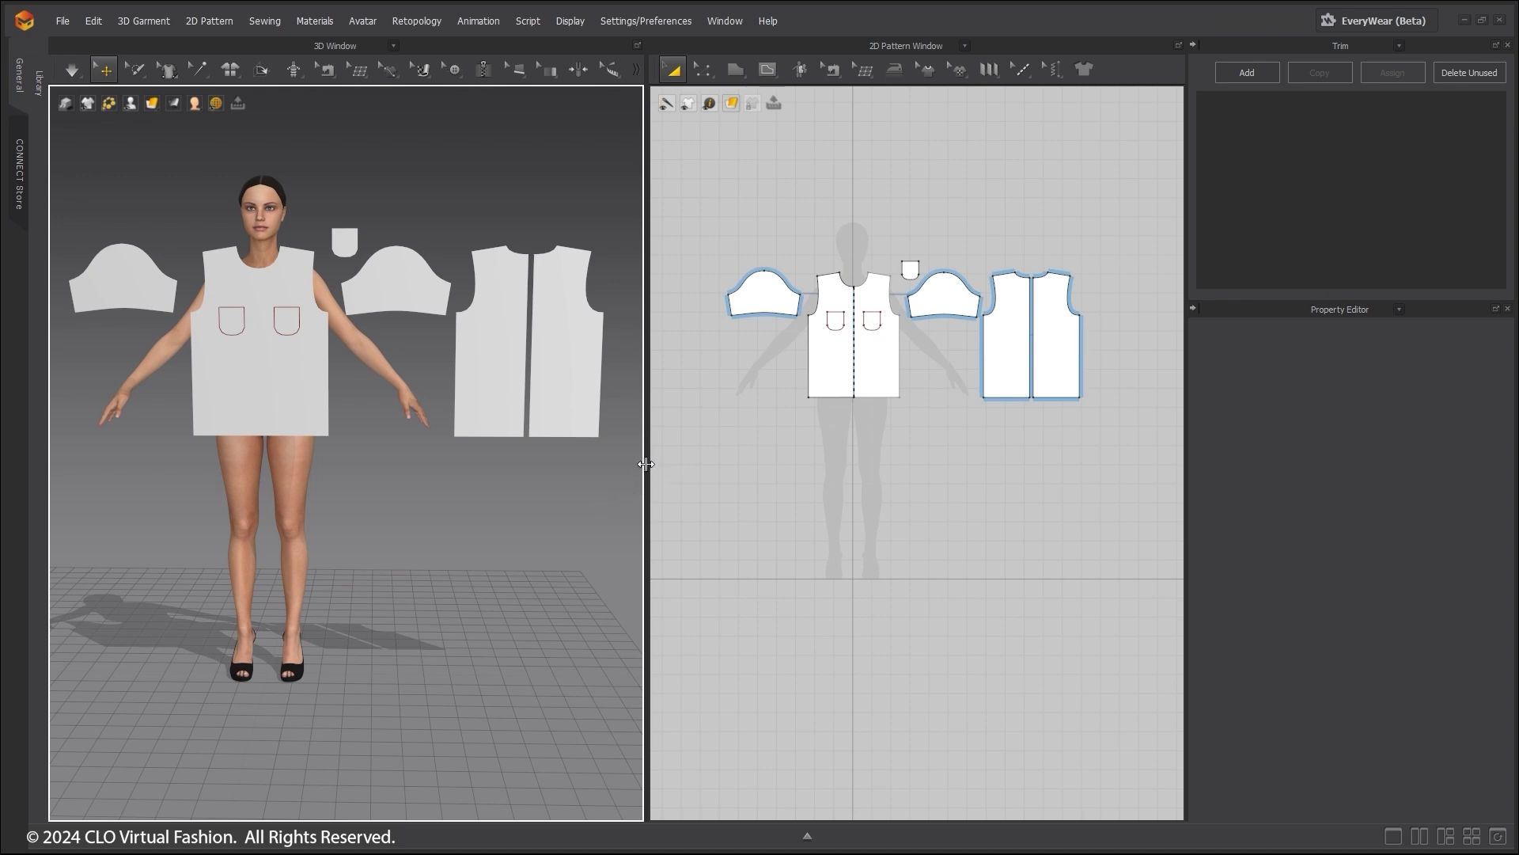
{"action": "left_click_drag", "start_coordinate": [644, 469], "coordinate": [378, 462]}
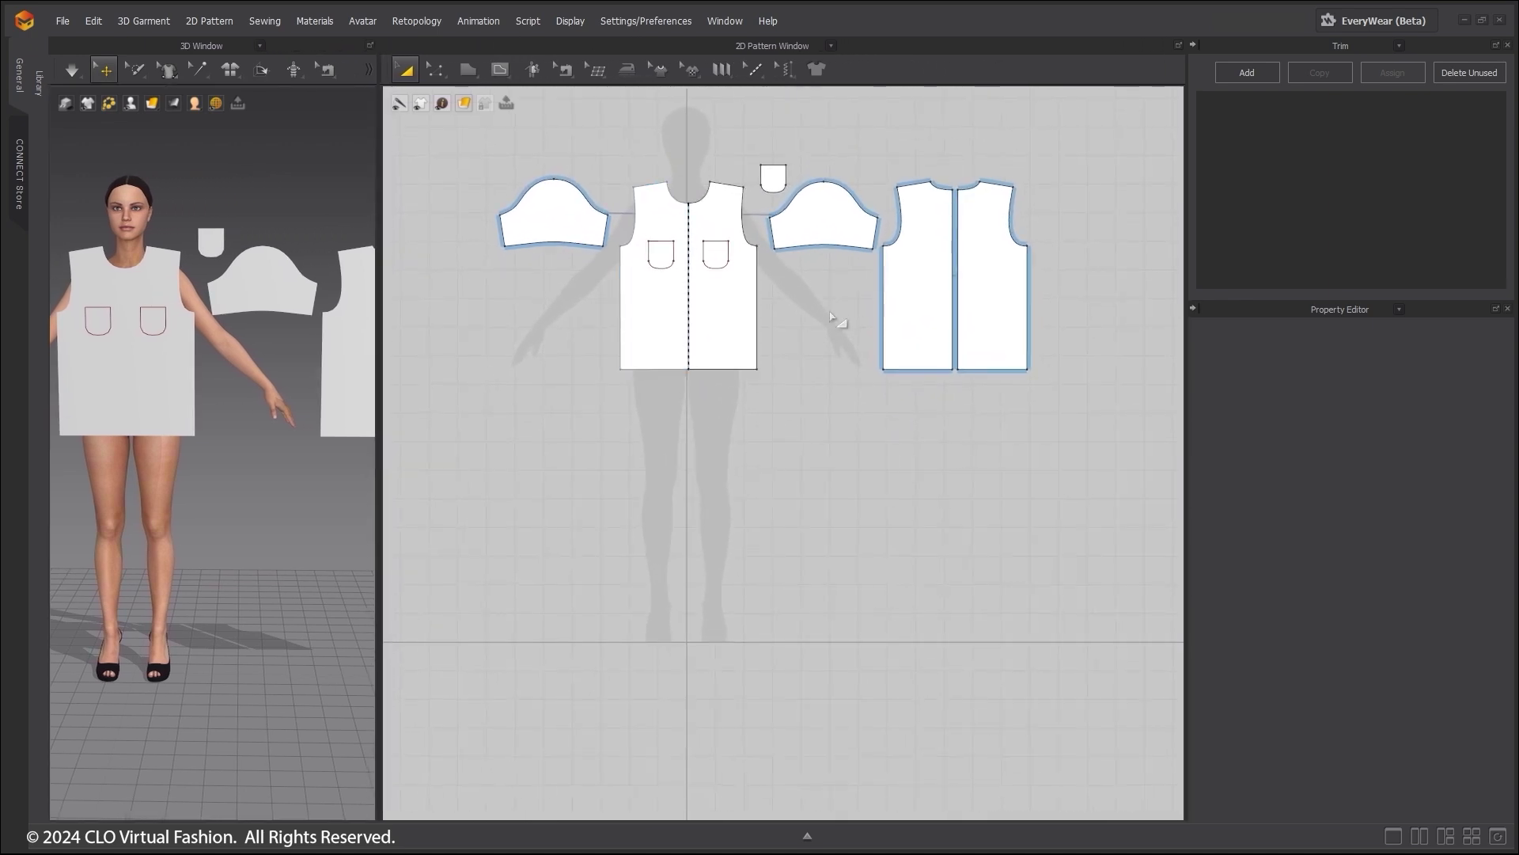
{"action": "scroll", "coordinate": [786, 430], "scroll_direction": "up", "scroll_amount": 3}
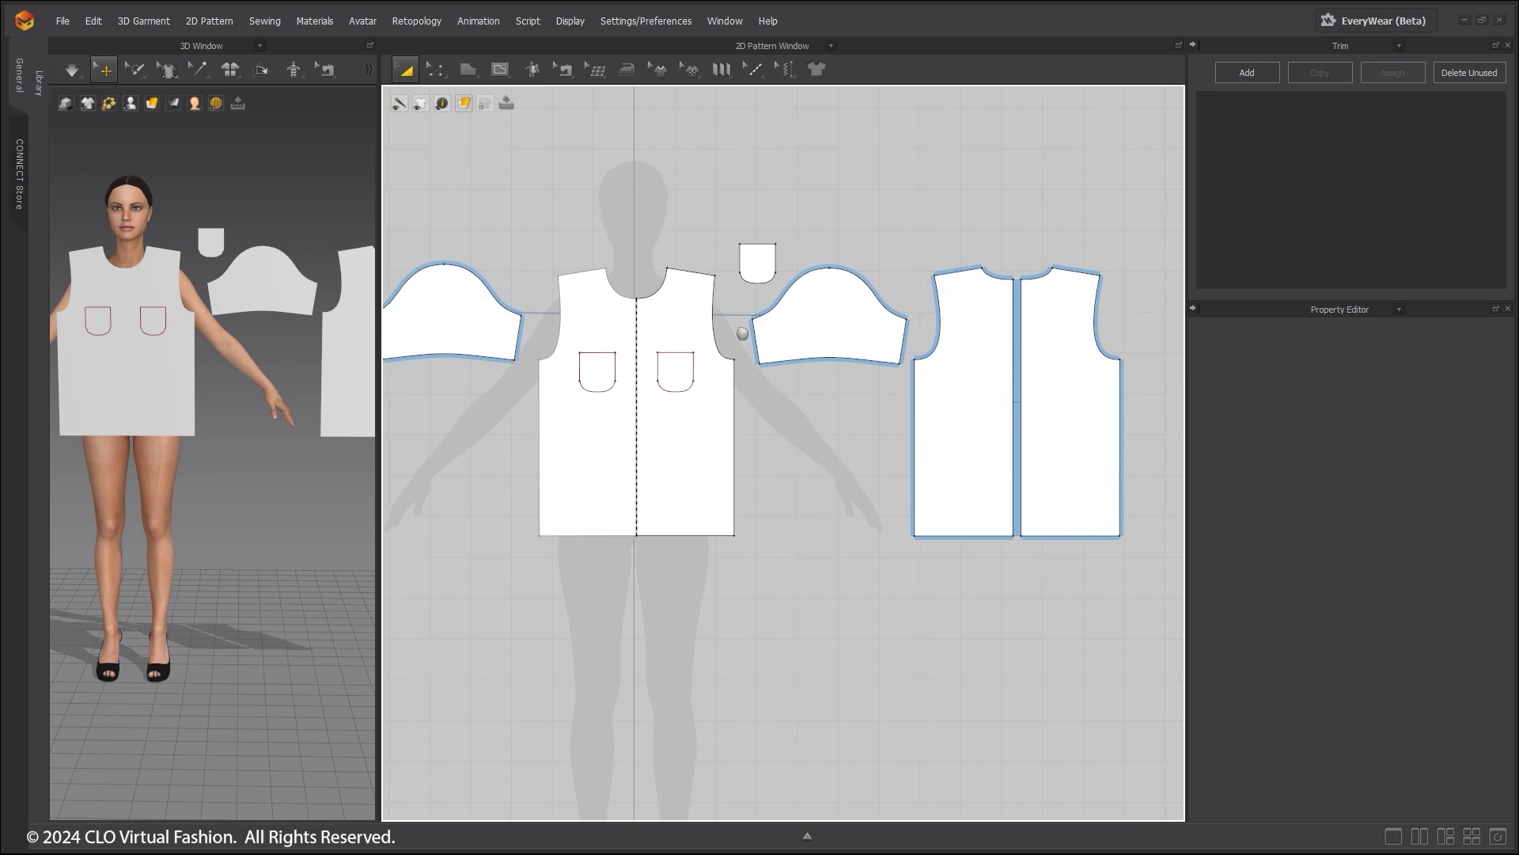
{"action": "right_click_drag", "start_coordinate": [659, 322], "coordinate": [715, 284]}
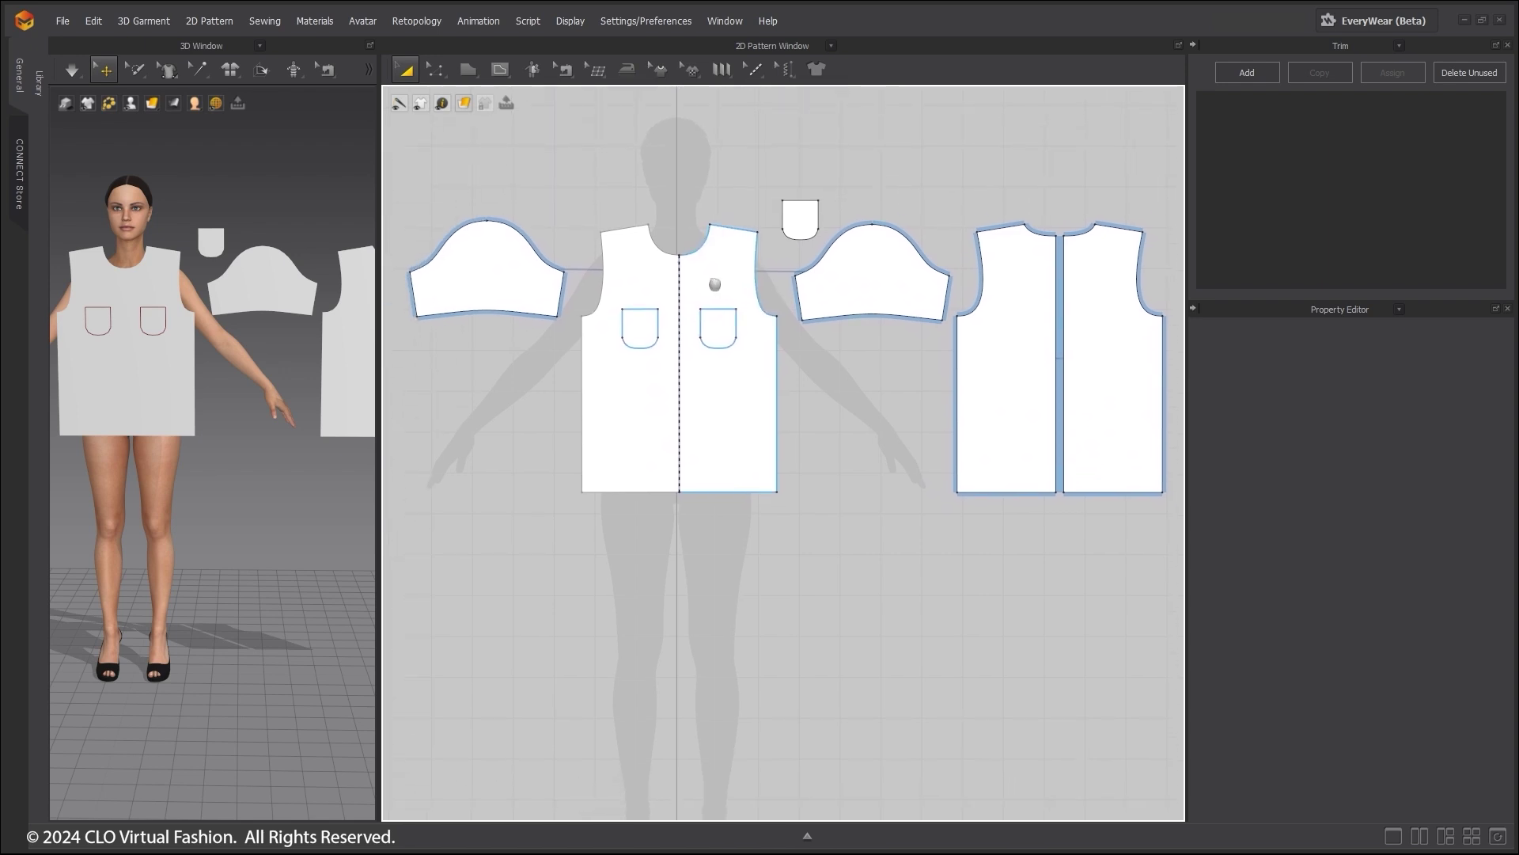
{"action": "middle_click_drag", "start_coordinate": [938, 307], "coordinate": [702, 318]}
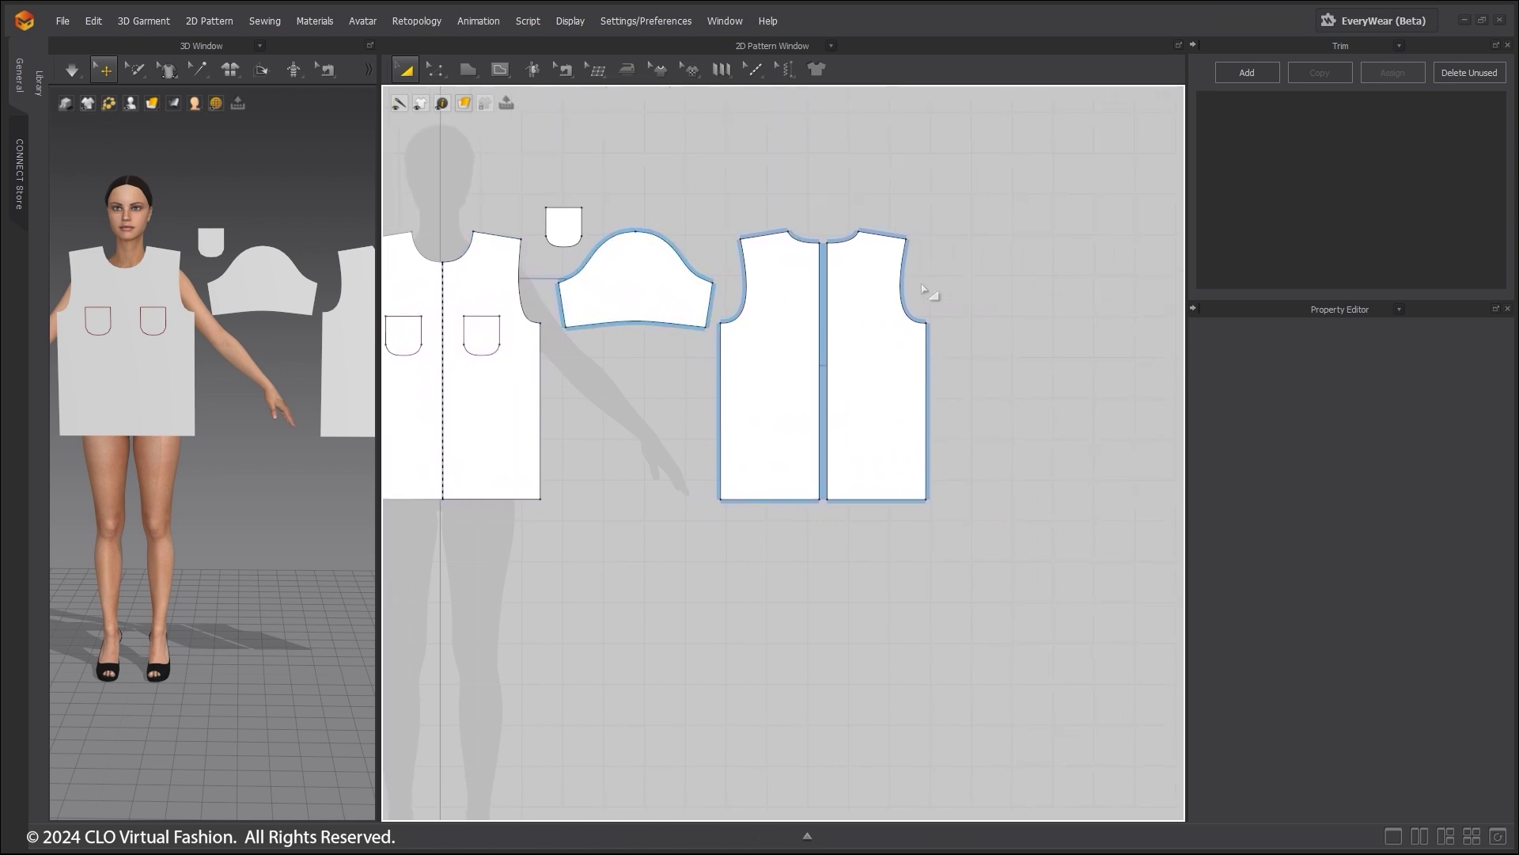
{"action": "scroll", "coordinate": [869, 322], "scroll_direction": "up", "scroll_amount": 5}
{"action": "middle_click_drag", "start_coordinate": [931, 248], "coordinate": [905, 485]}
{"action": "scroll", "coordinate": [929, 362], "scroll_direction": "up", "scroll_amount": 4}
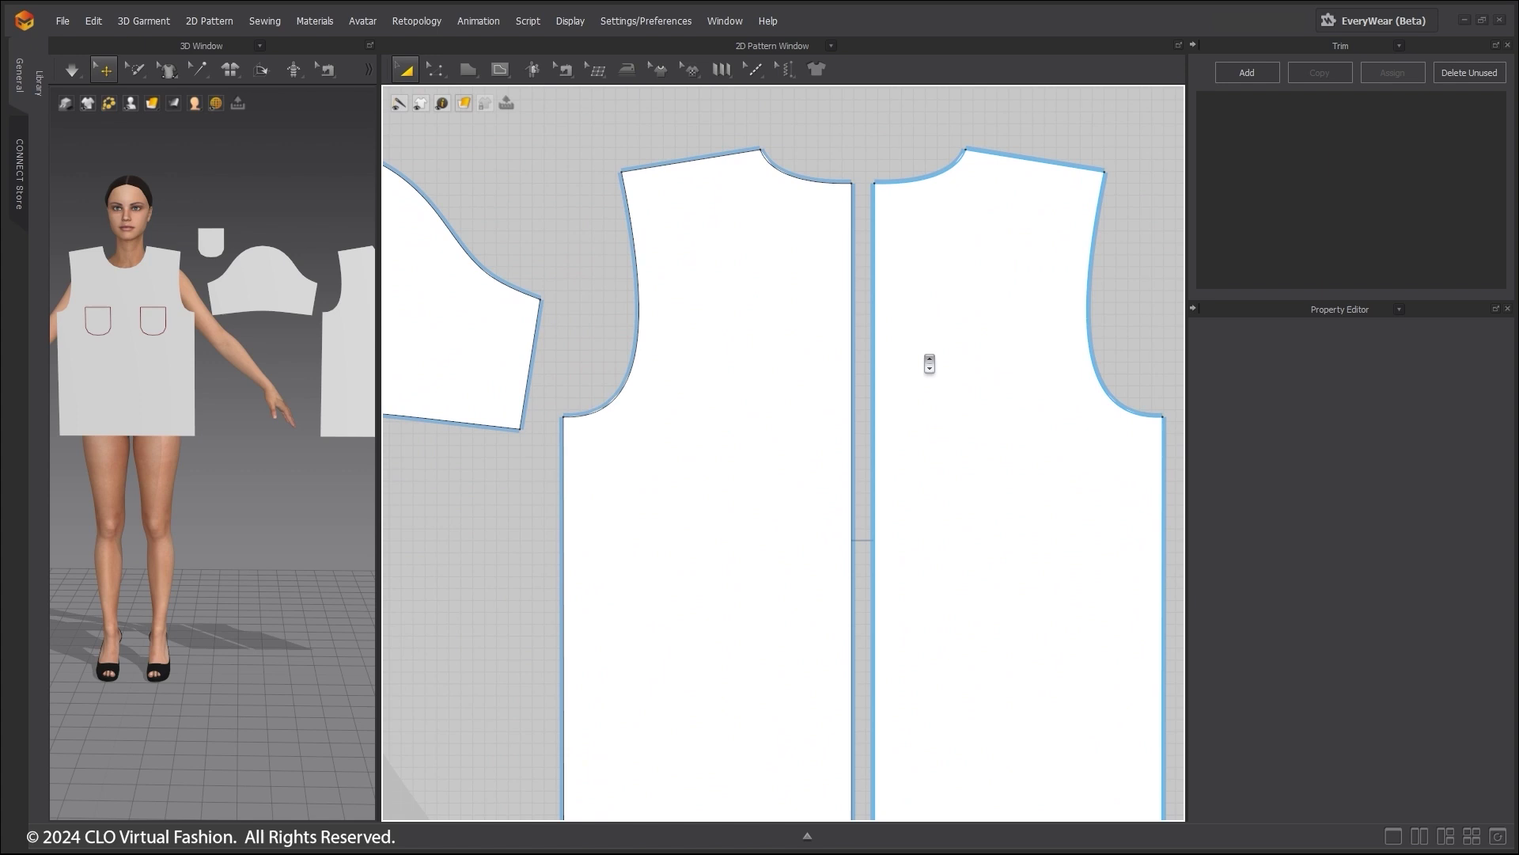
{"action": "middle_click_drag", "start_coordinate": [936, 376], "coordinate": [871, 325]}
{"action": "scroll", "coordinate": [873, 349], "scroll_direction": "down", "scroll_amount": 2}
{"action": "scroll", "coordinate": [872, 349], "scroll_direction": "up", "scroll_amount": 2}
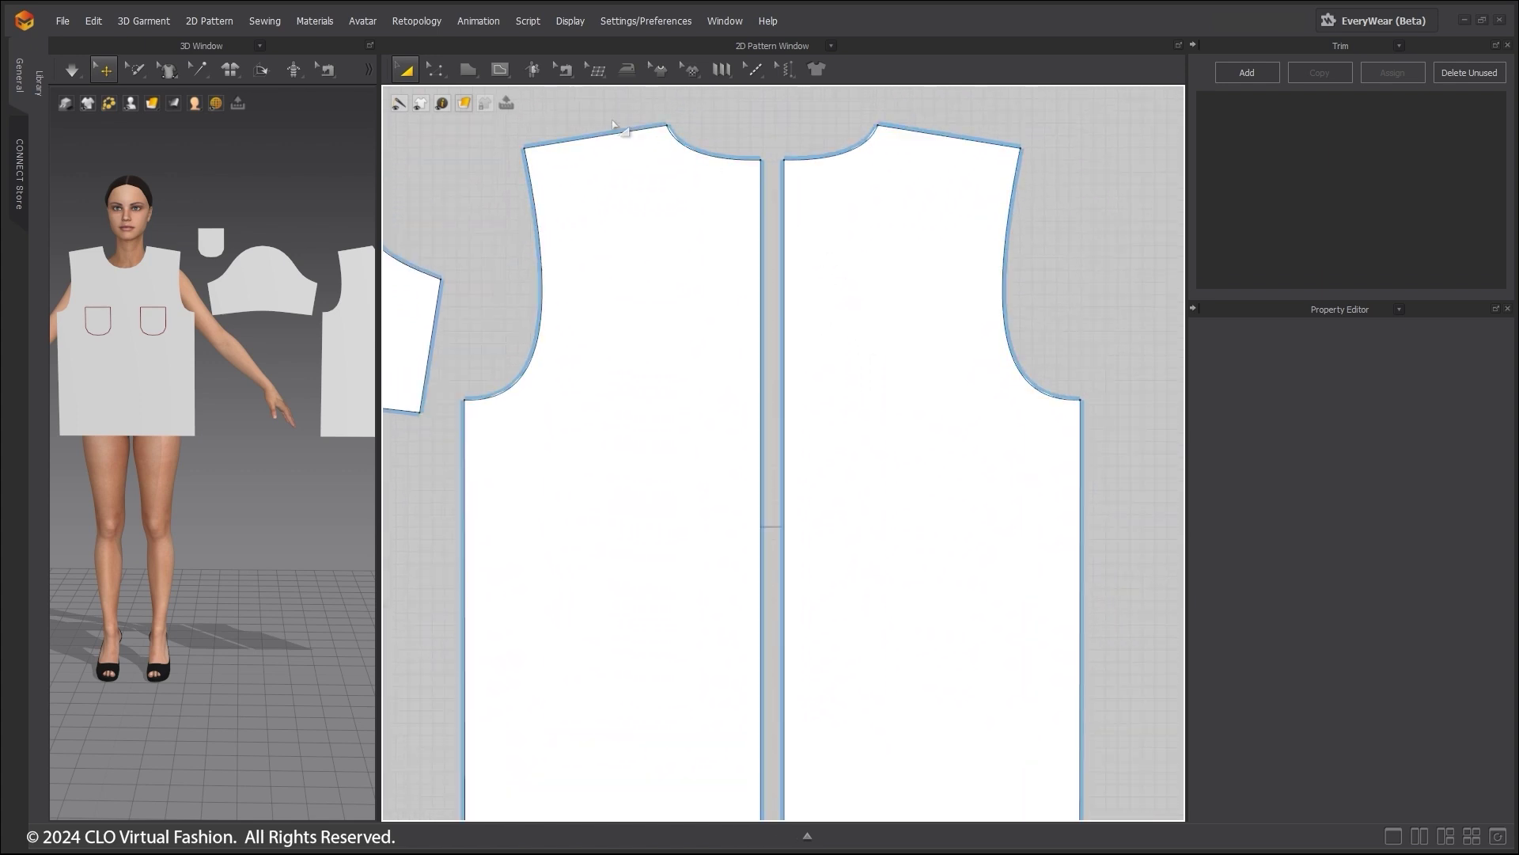
{"action": "left_click", "coordinate": [567, 71]}
{"action": "left_click", "coordinate": [613, 88]}
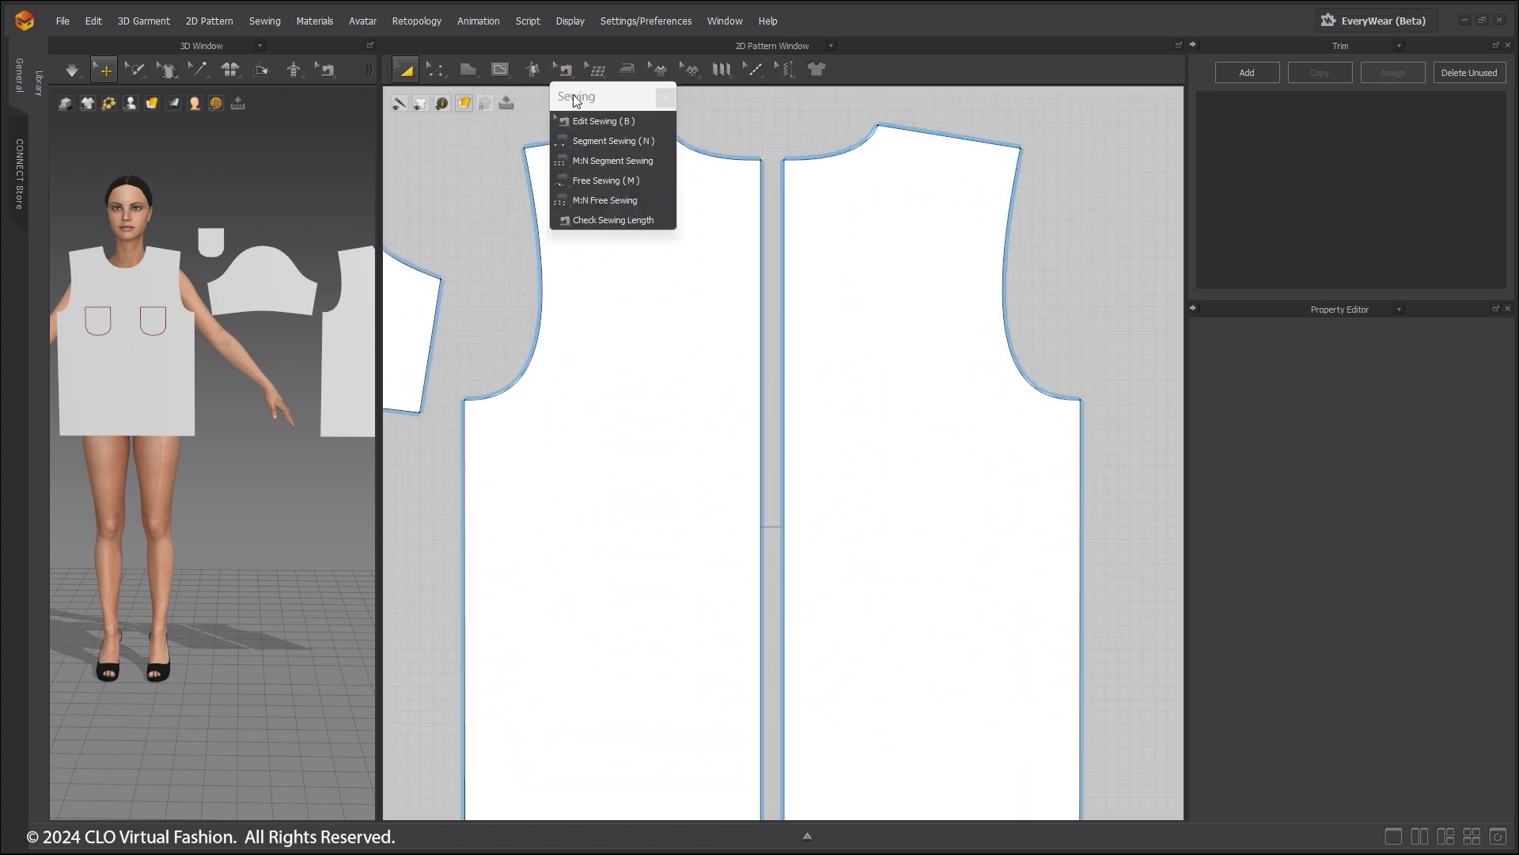
{"action": "left_click_drag", "start_coordinate": [579, 97], "coordinate": [1075, 115]}
{"action": "scroll", "coordinate": [831, 438], "scroll_direction": "down", "scroll_amount": 2}
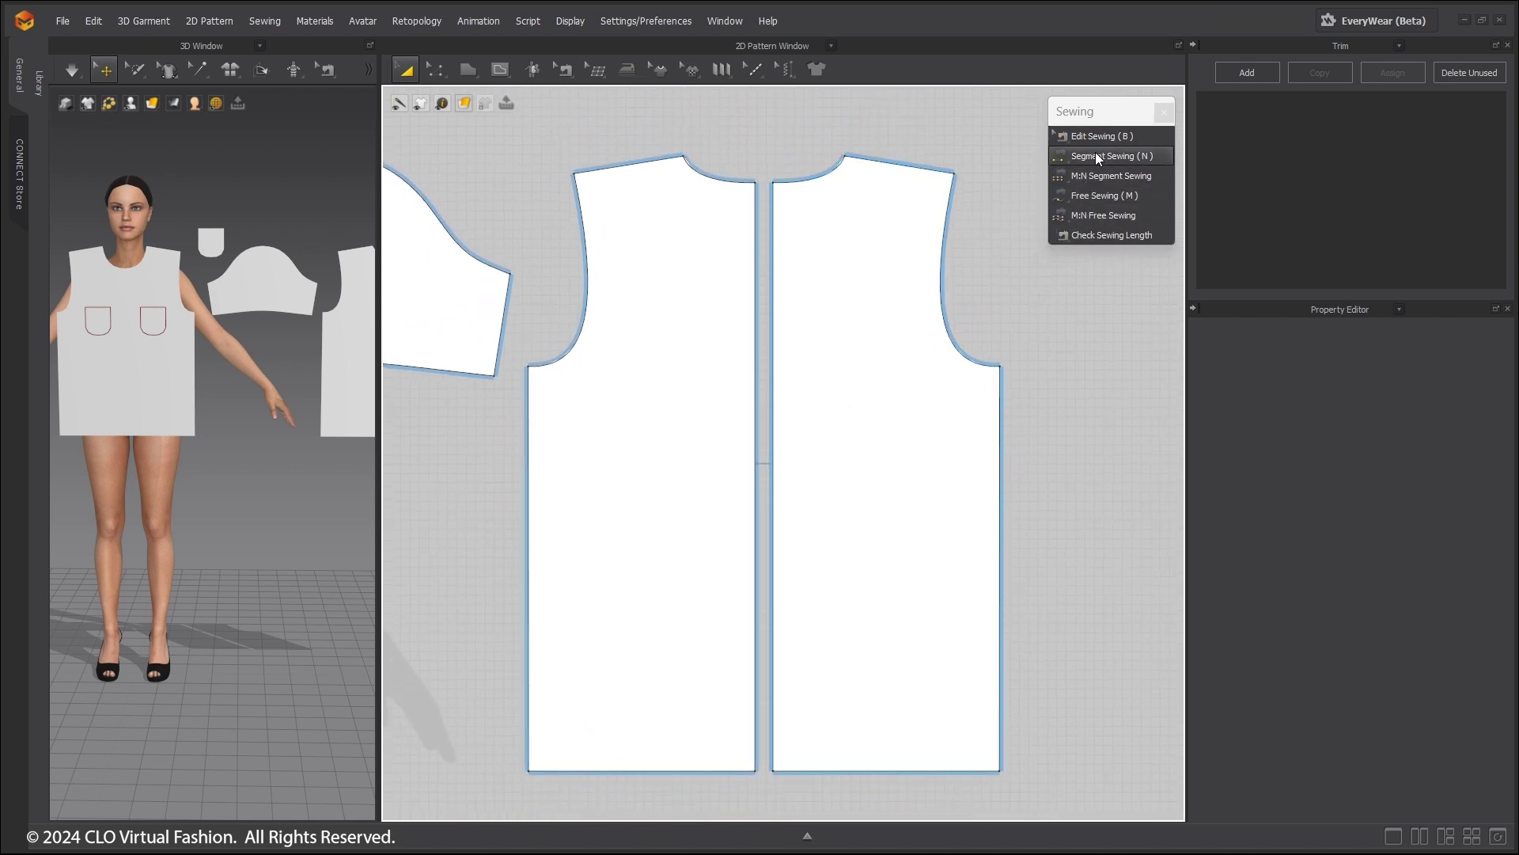
Sew the two back pieces together along their center back edges with Segment Sewing.
{"action": "left_click", "coordinate": [1096, 157]}
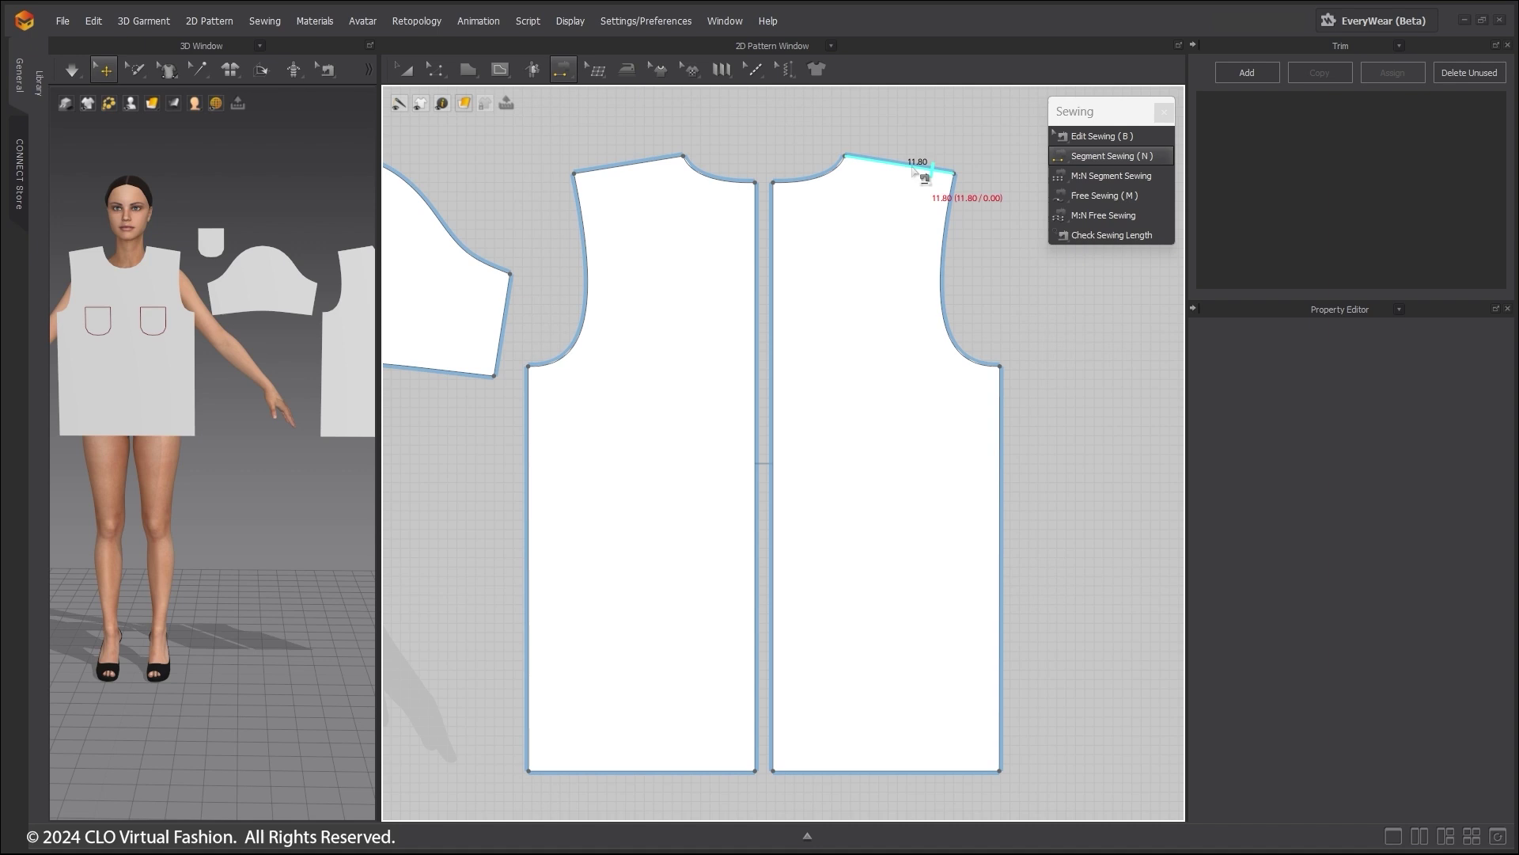
{"action": "left_click", "coordinate": [756, 257]}
{"action": "left_click", "coordinate": [769, 258]}
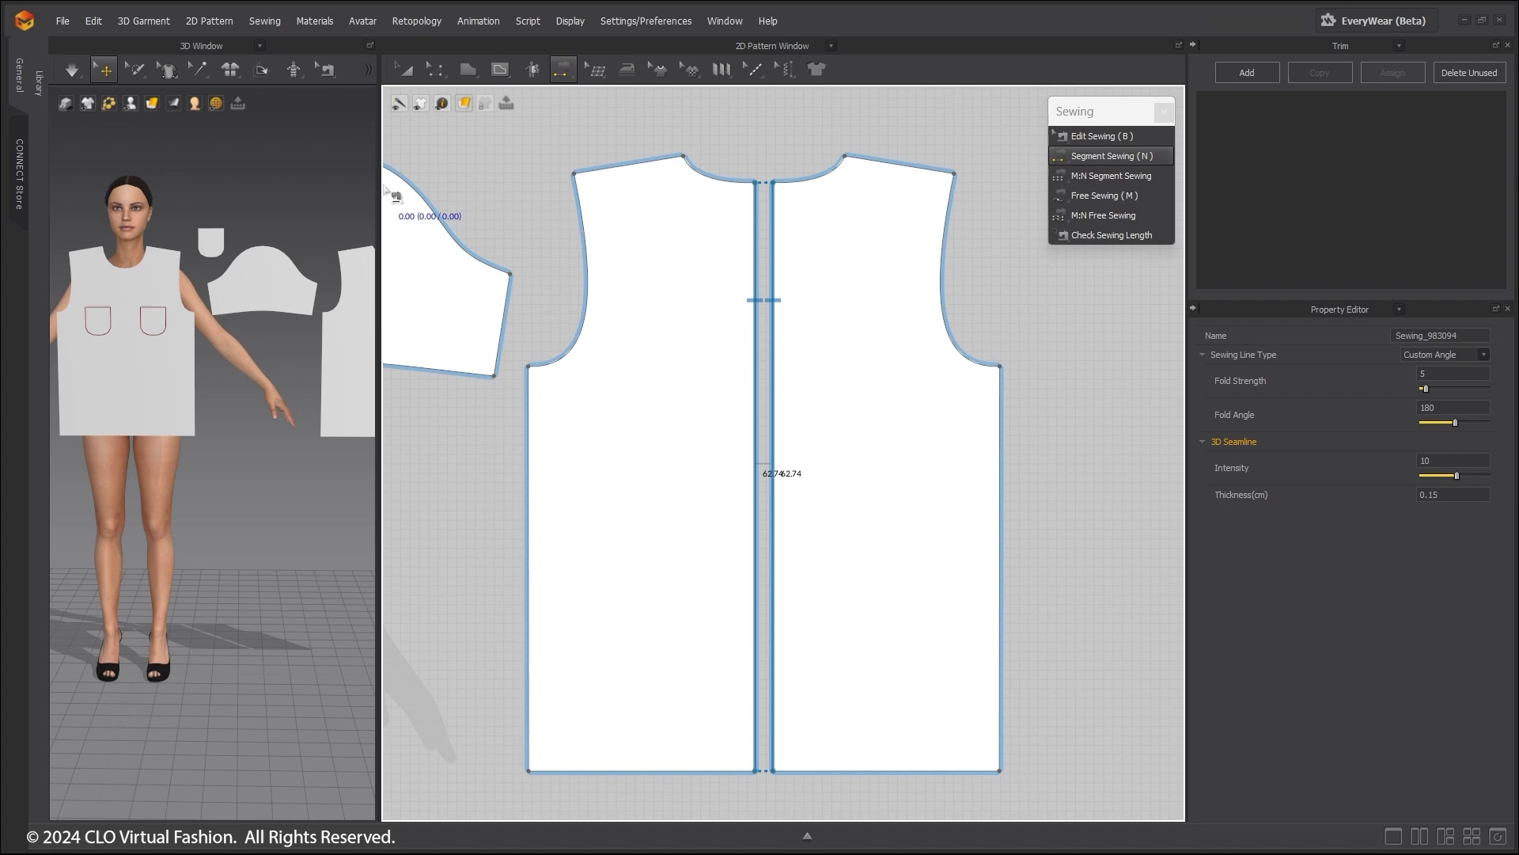
Examine the center back seam lines between the two back pieces up close in the 3D view.
{"action": "left_click_drag", "start_coordinate": [380, 187], "coordinate": [780, 187]}
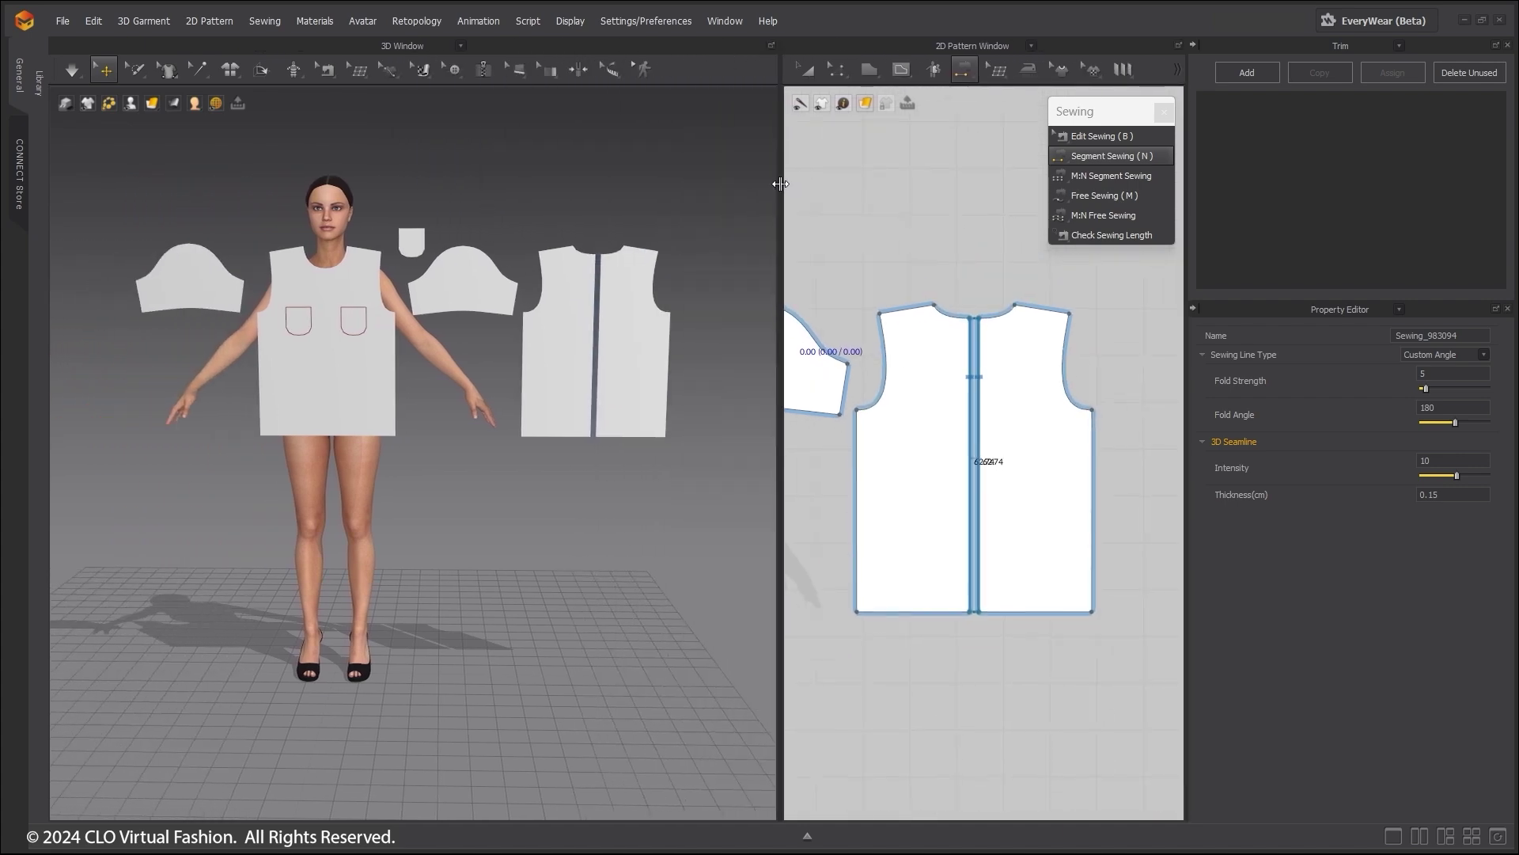
{"action": "right_click_drag", "start_coordinate": [627, 314], "coordinate": [625, 416]}
{"action": "middle_click_drag", "start_coordinate": [664, 312], "coordinate": [184, 598]}
{"action": "right_click_drag", "start_coordinate": [278, 452], "coordinate": [273, 528]}
{"action": "middle_click_drag", "start_coordinate": [291, 387], "coordinate": [499, 567]}
{"action": "scroll", "coordinate": [587, 332], "scroll_direction": "up", "scroll_amount": 3}
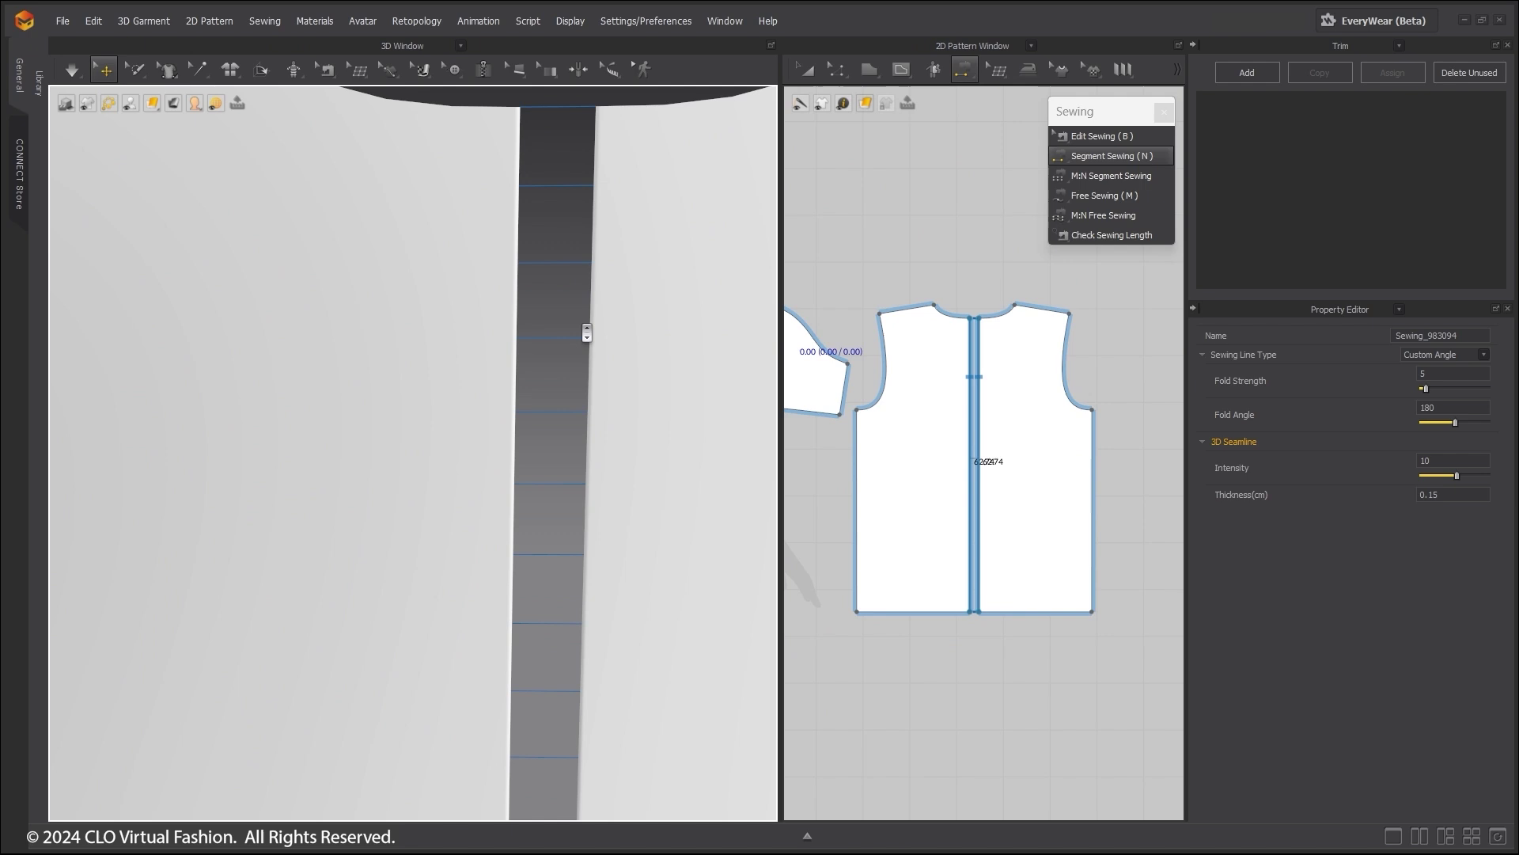
{"action": "scroll", "coordinate": [581, 330], "scroll_direction": "down", "scroll_amount": 10}
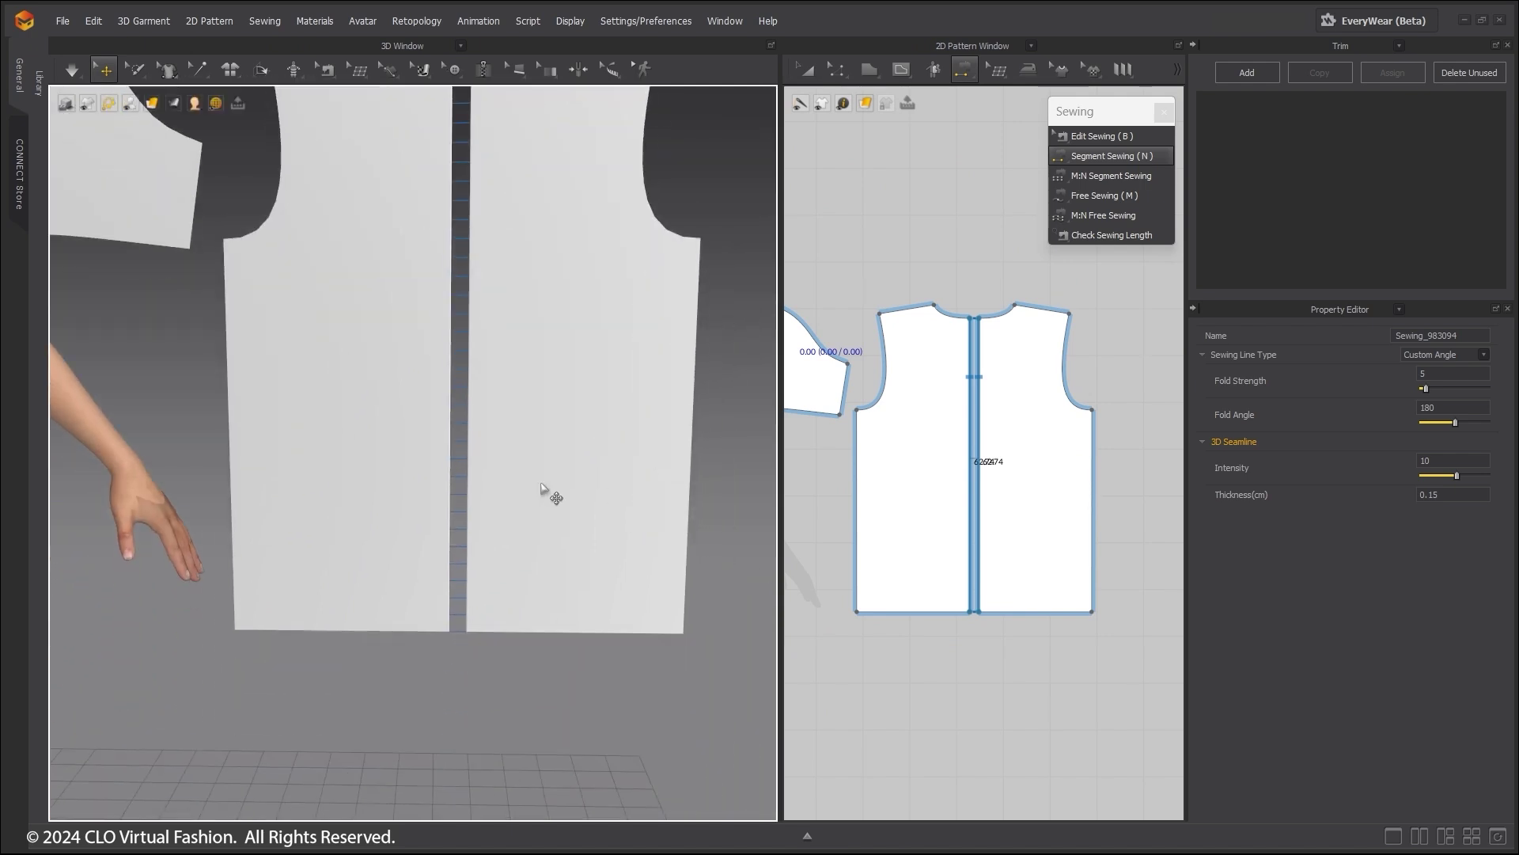
{"action": "middle_click_drag", "start_coordinate": [558, 431], "coordinate": [685, 444]}
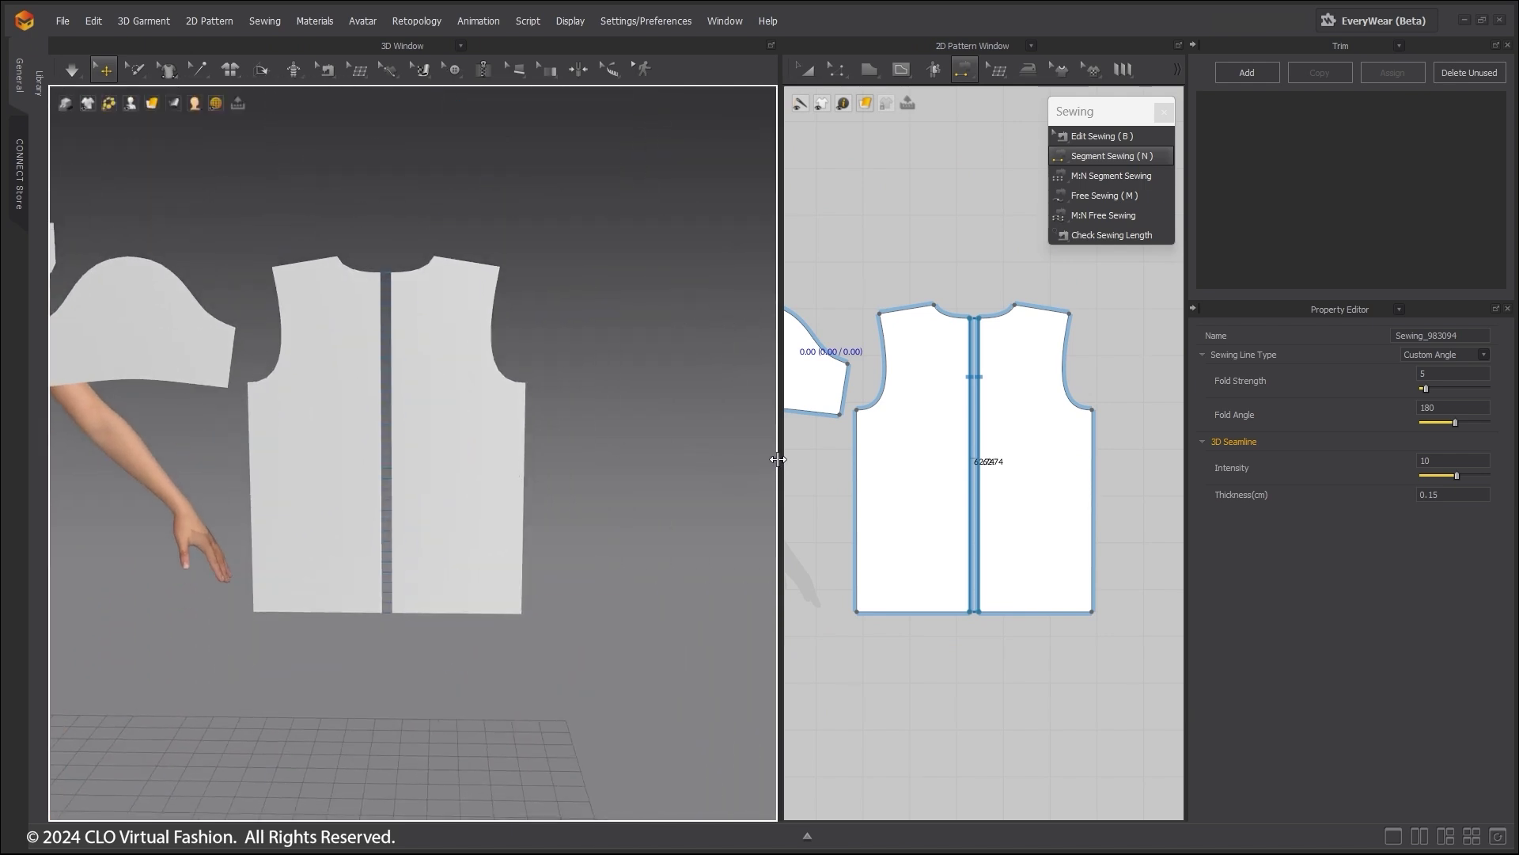
Sew the front piece's side edge to the facing side edge of the adjacent back piece with Segment Sewing.
{"action": "left_click_drag", "start_coordinate": [778, 459], "coordinate": [252, 459]}
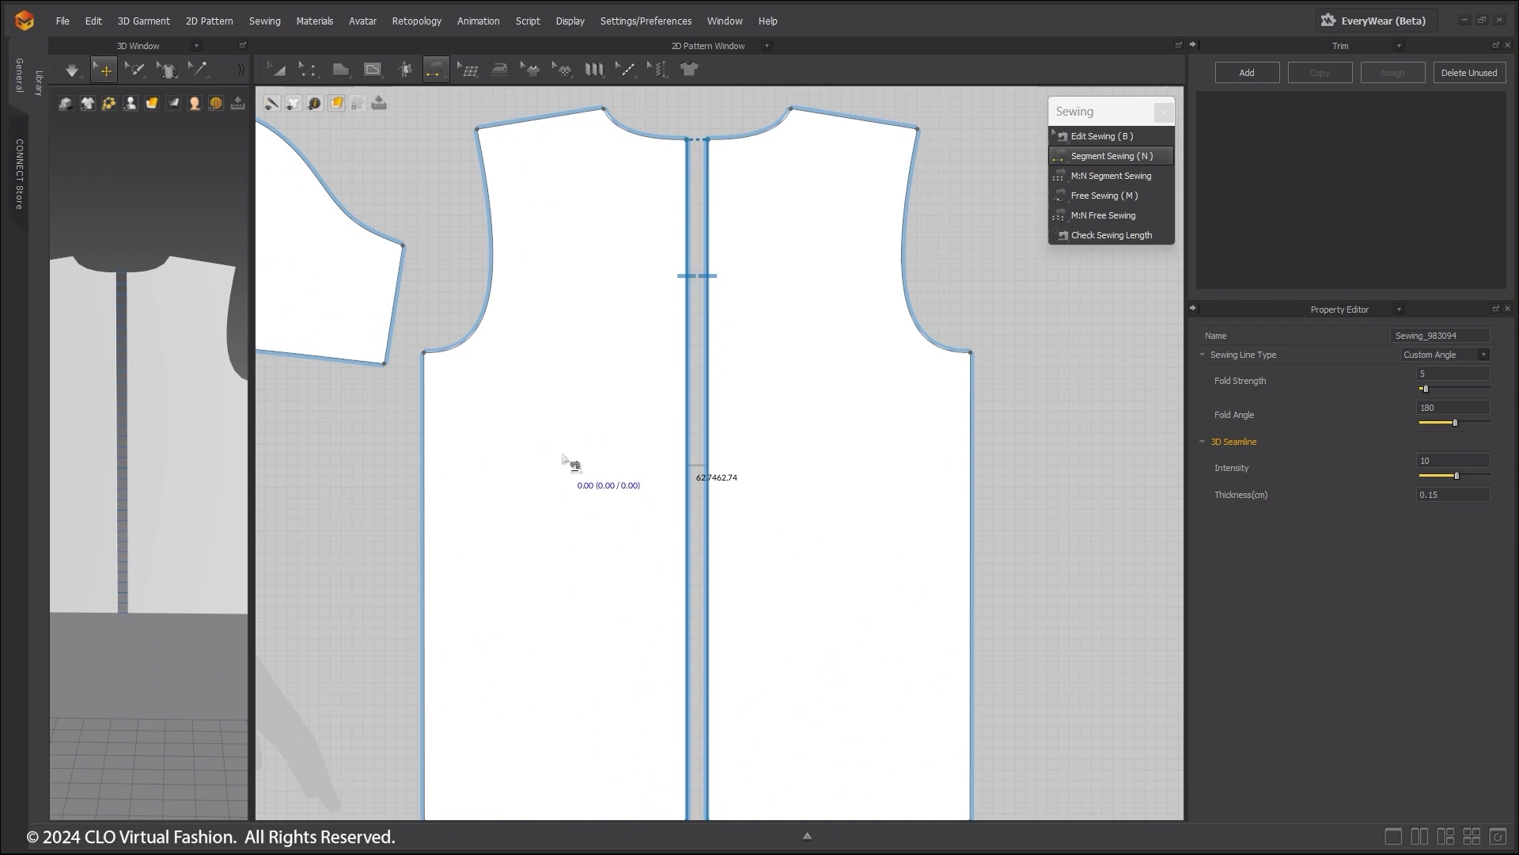
{"action": "scroll", "coordinate": [563, 459], "scroll_direction": "down", "scroll_amount": 6}
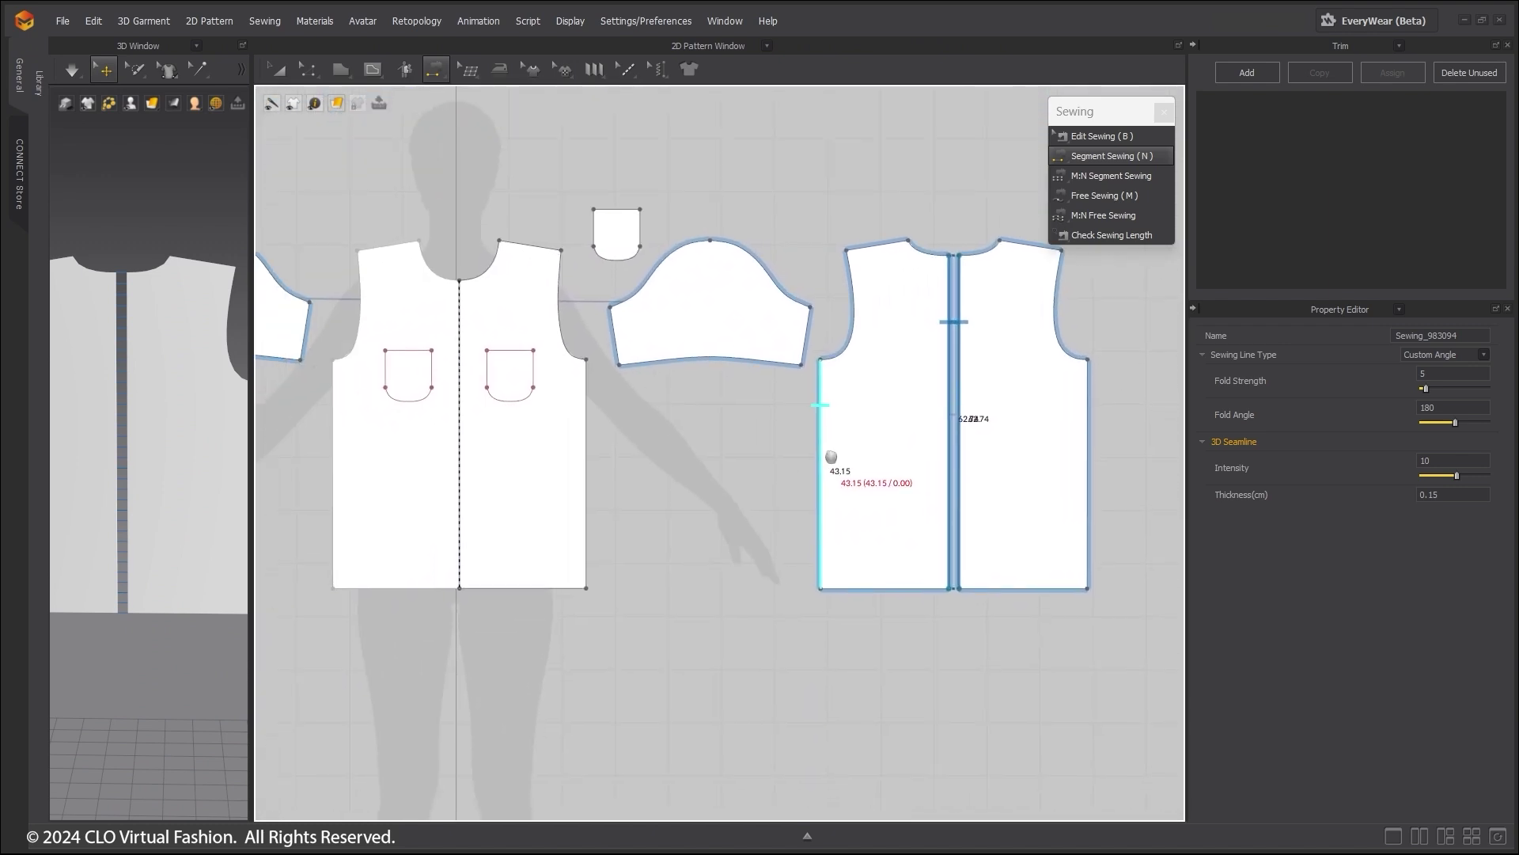
{"action": "left_click_drag", "start_coordinate": [247, 459], "coordinate": [595, 459]}
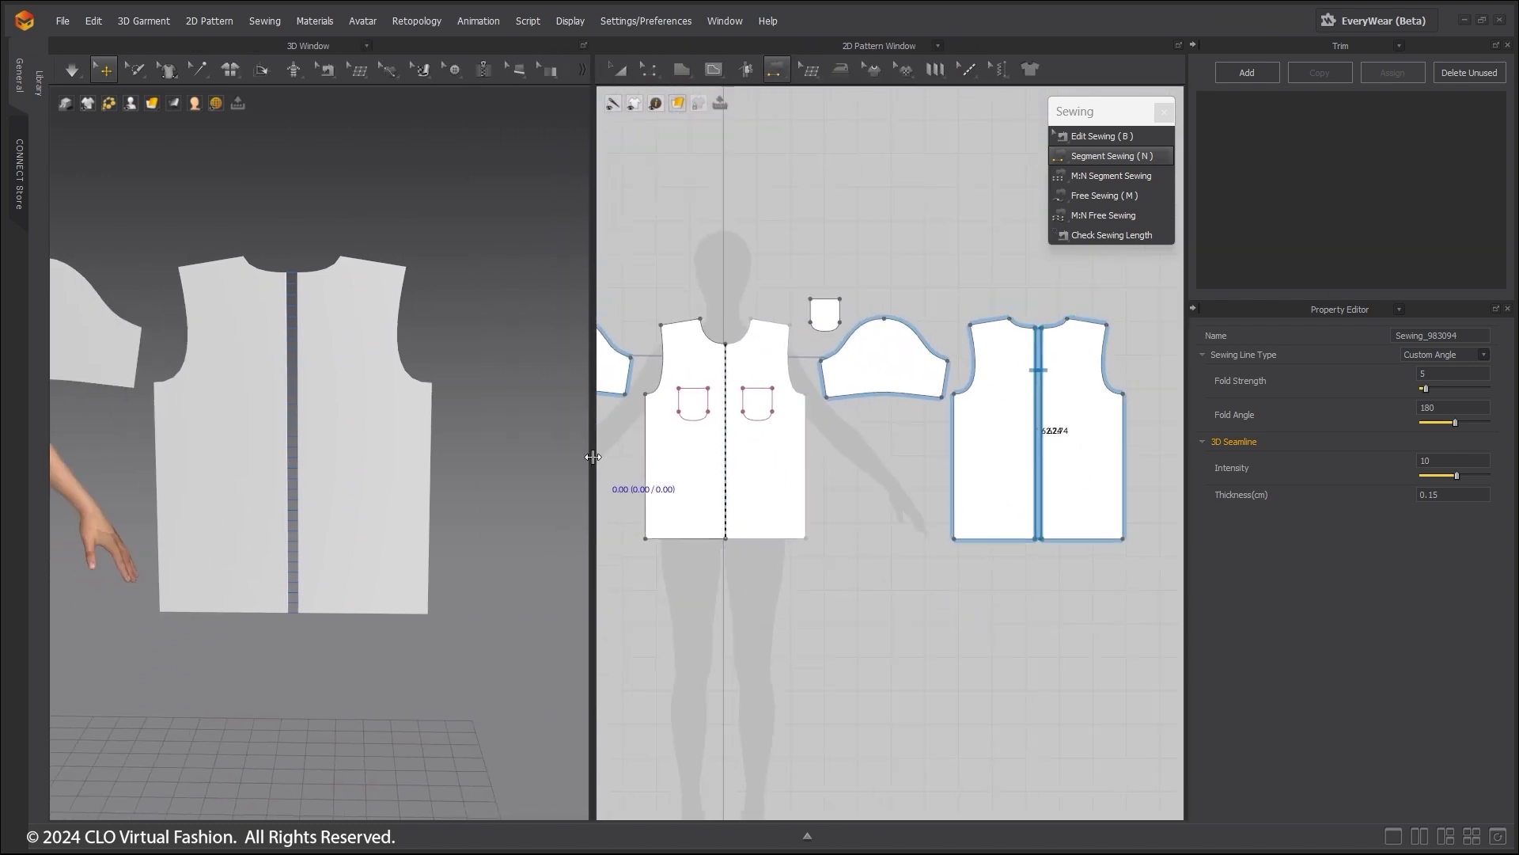
{"action": "scroll", "coordinate": [452, 453], "scroll_direction": "down", "scroll_amount": 3}
{"action": "scroll", "coordinate": [453, 453], "scroll_direction": "down", "scroll_amount": 3}
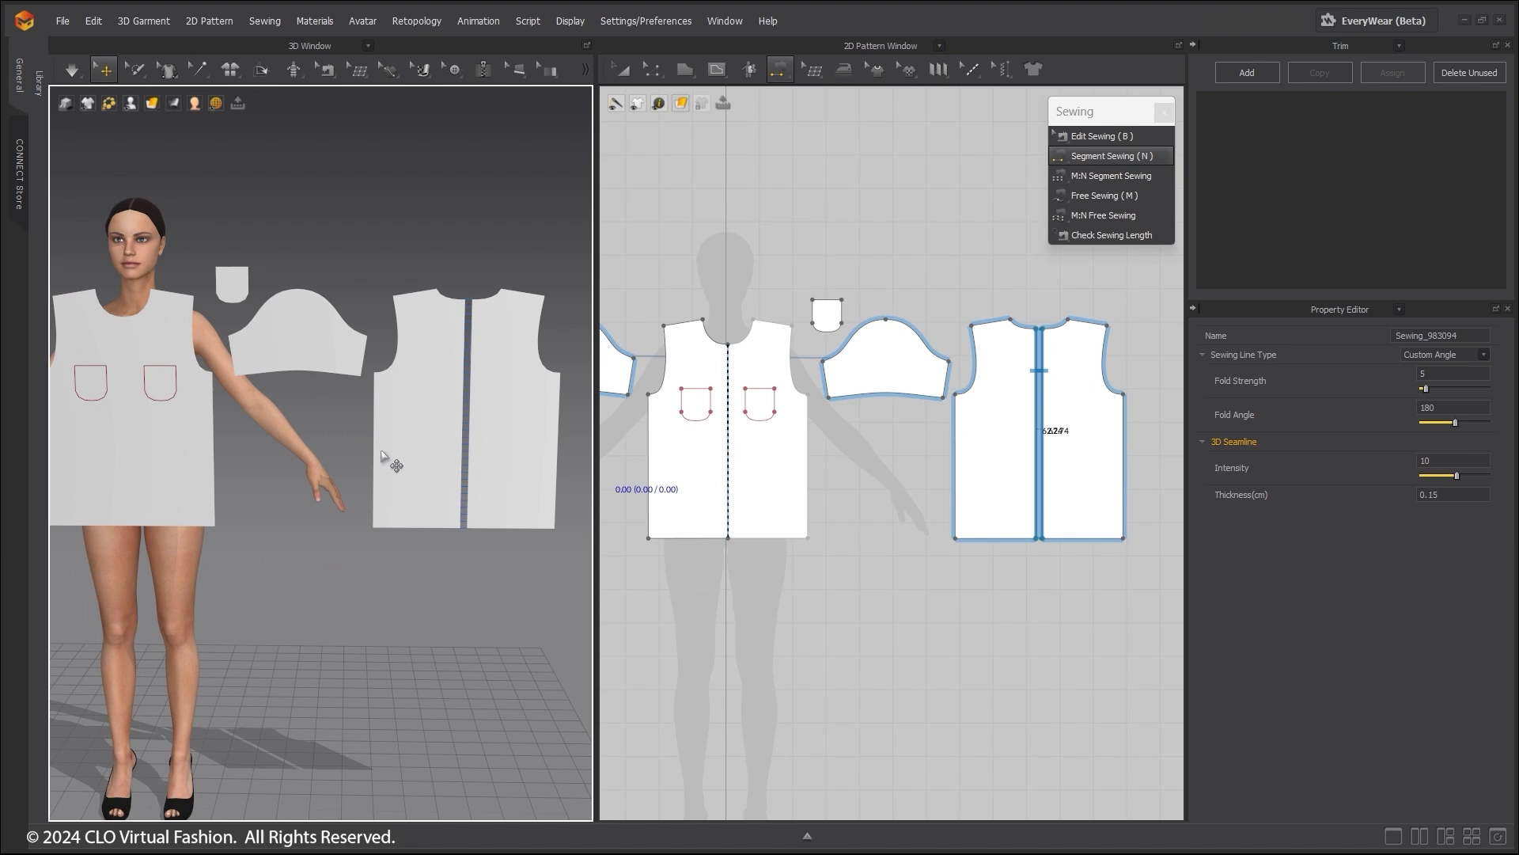
{"action": "left_click", "coordinate": [211, 392]}
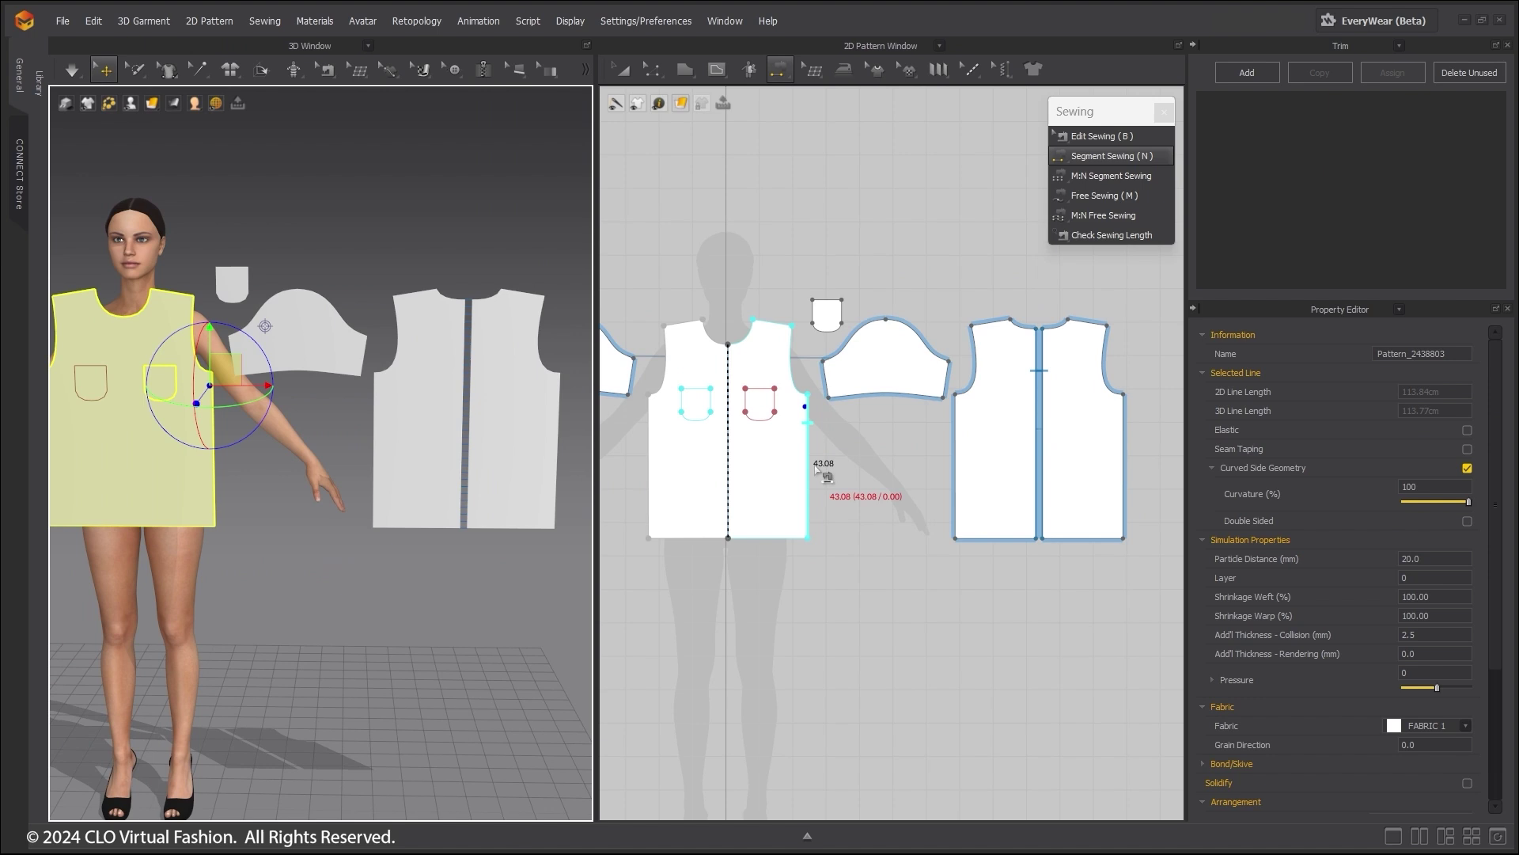
{"action": "left_click", "coordinate": [385, 395]}
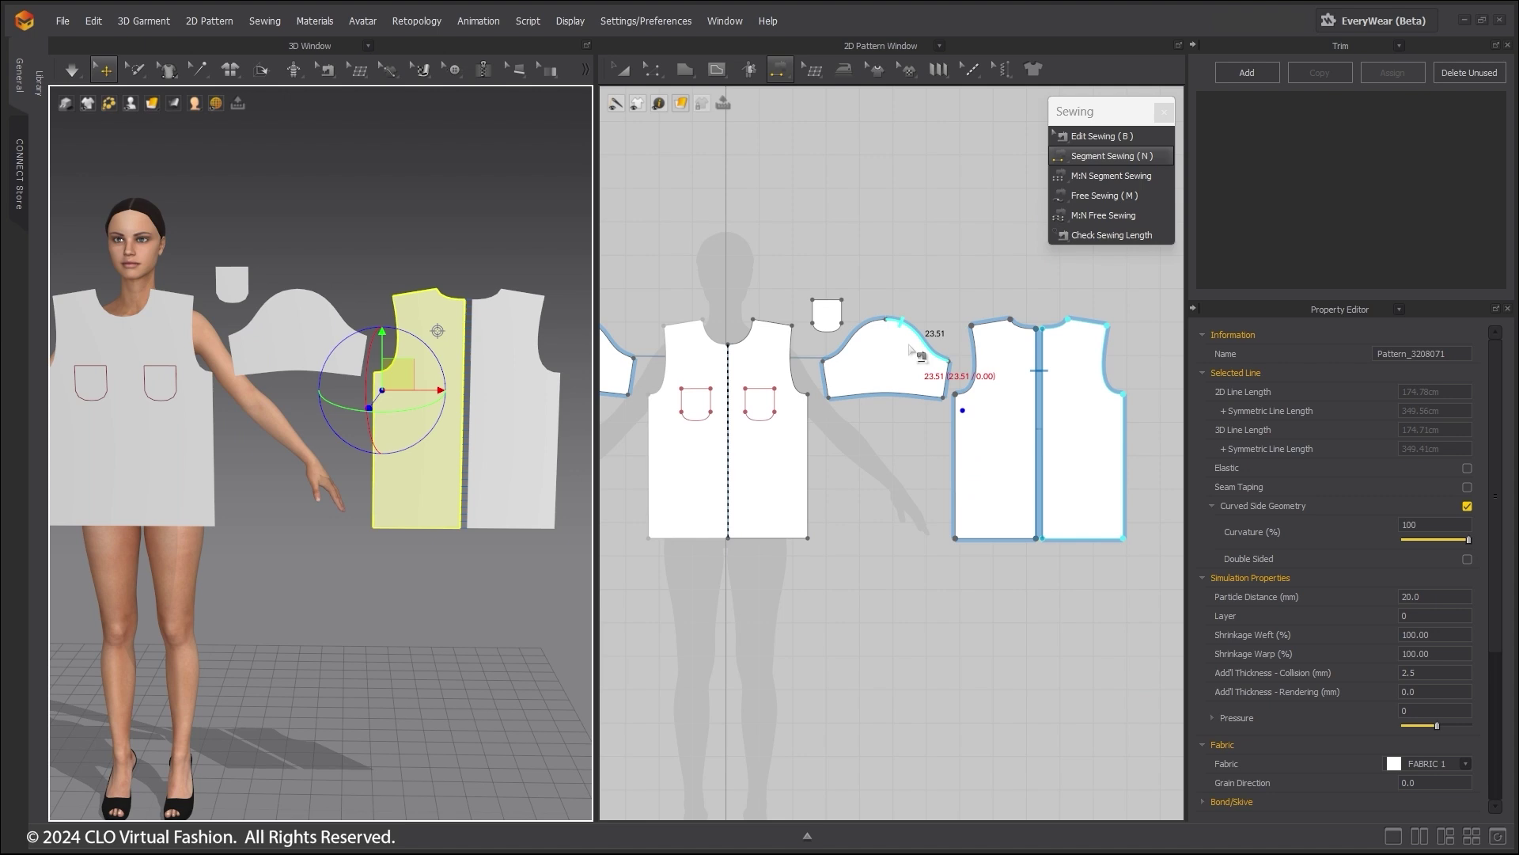
{"action": "left_click", "coordinate": [808, 424]}
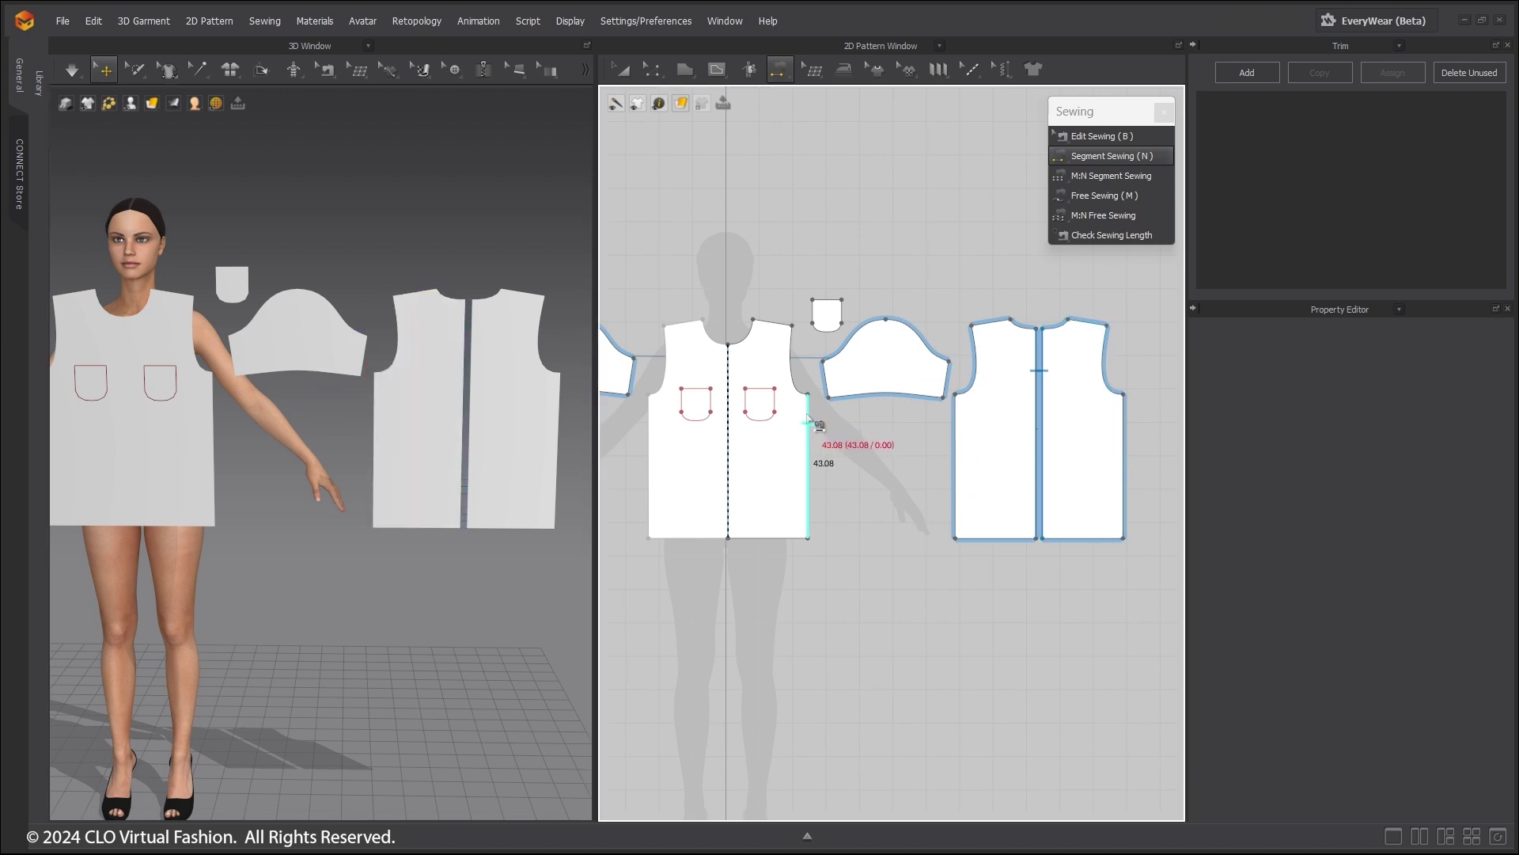
{"action": "left_click", "coordinate": [953, 424]}
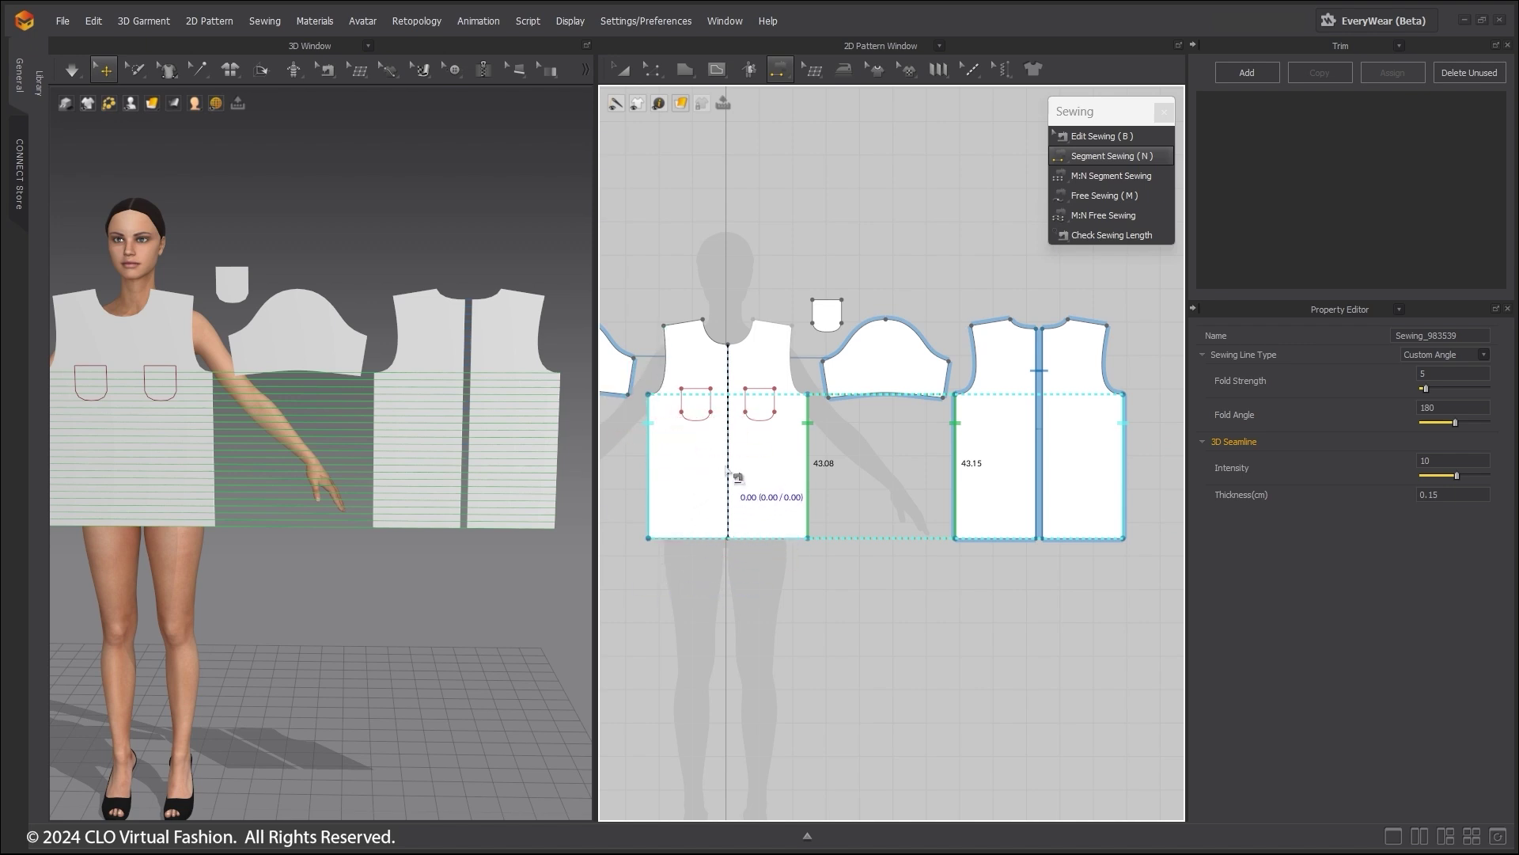
Sew the loose pocket's sides and curved bottom, leaving its top open, to the nearer pocket outline on the front piece with Free Sewing.
{"action": "scroll", "coordinate": [736, 477], "scroll_direction": "up", "scroll_amount": 5}
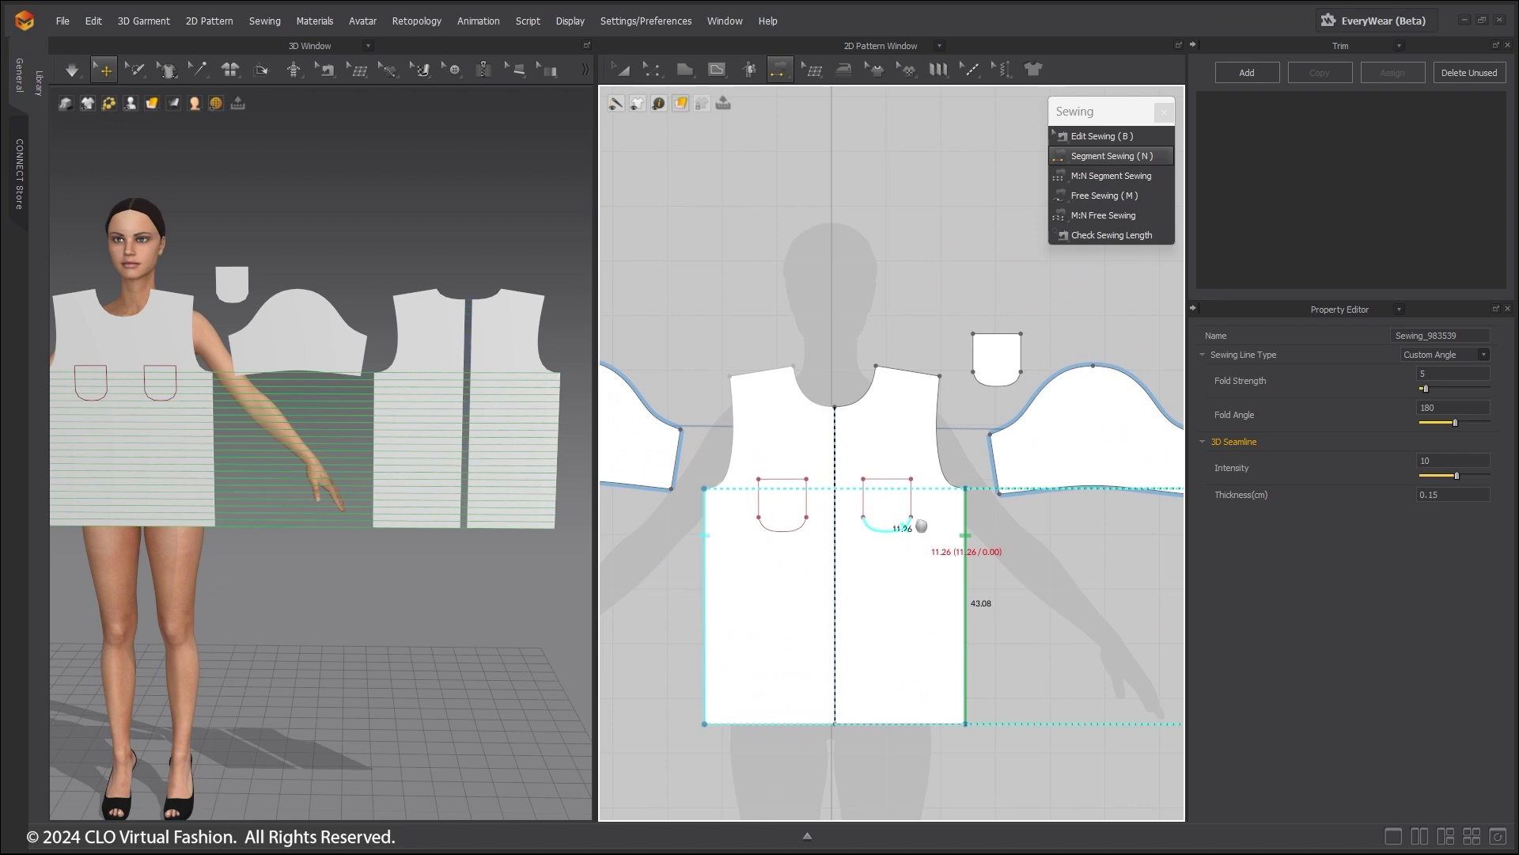
{"action": "scroll", "coordinate": [921, 526], "scroll_direction": "up", "scroll_amount": 5}
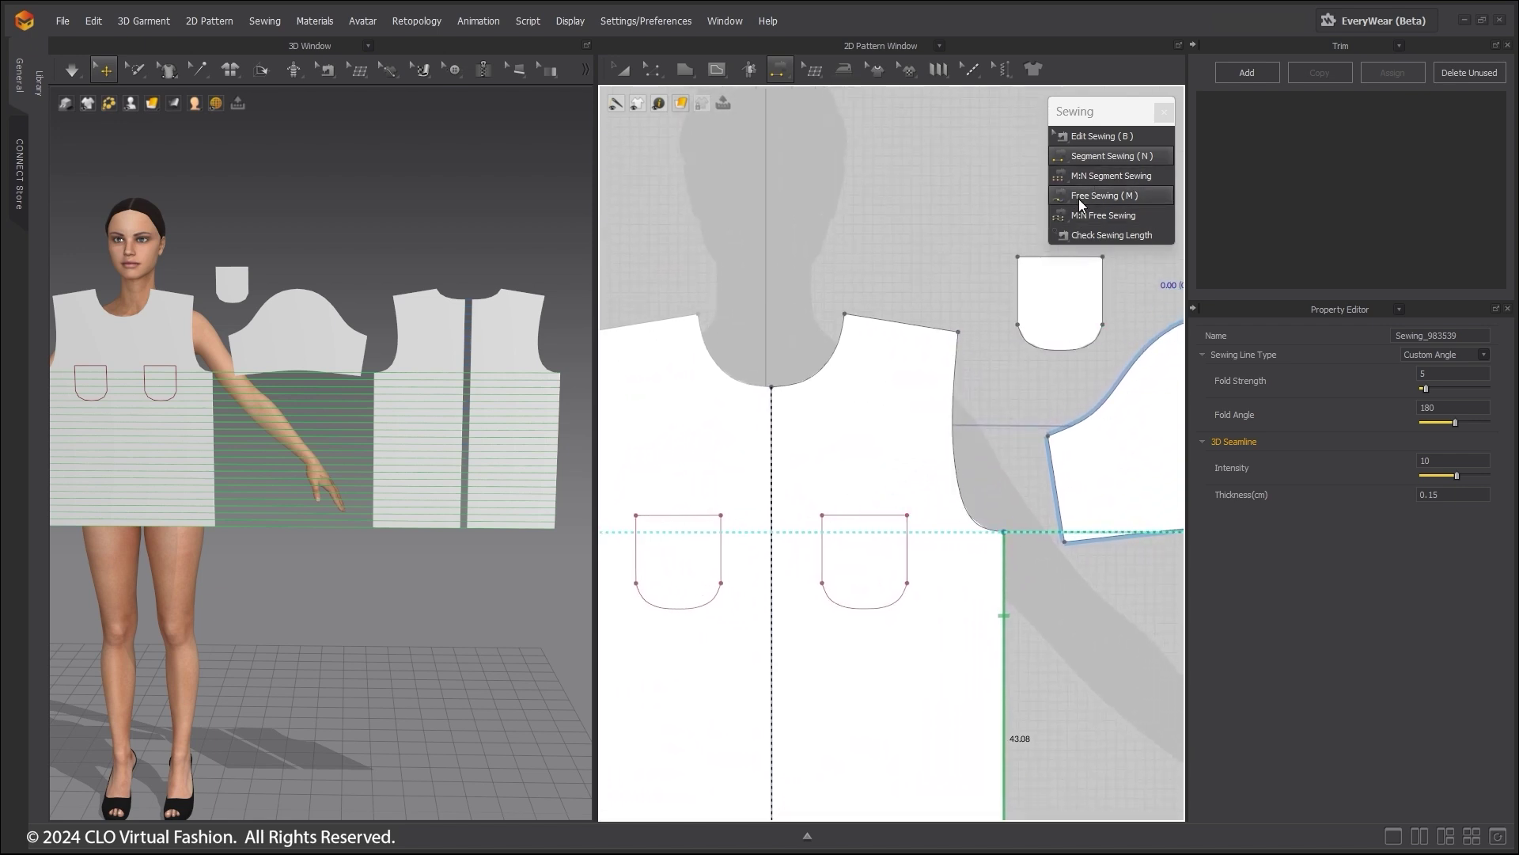
{"action": "left_click", "coordinate": [1103, 196]}
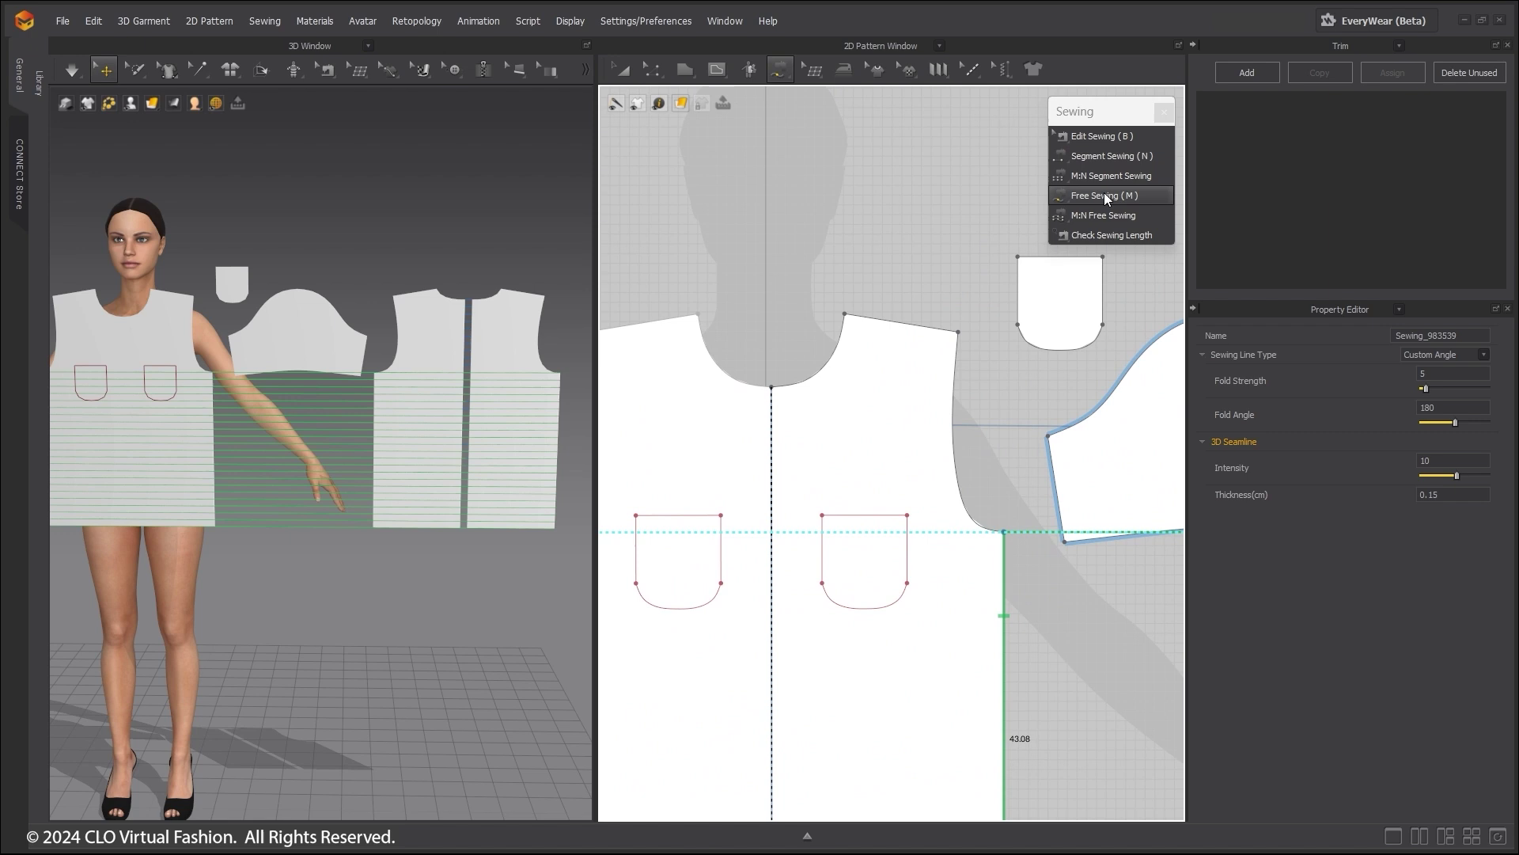
{"action": "left_click", "coordinate": [1019, 259]}
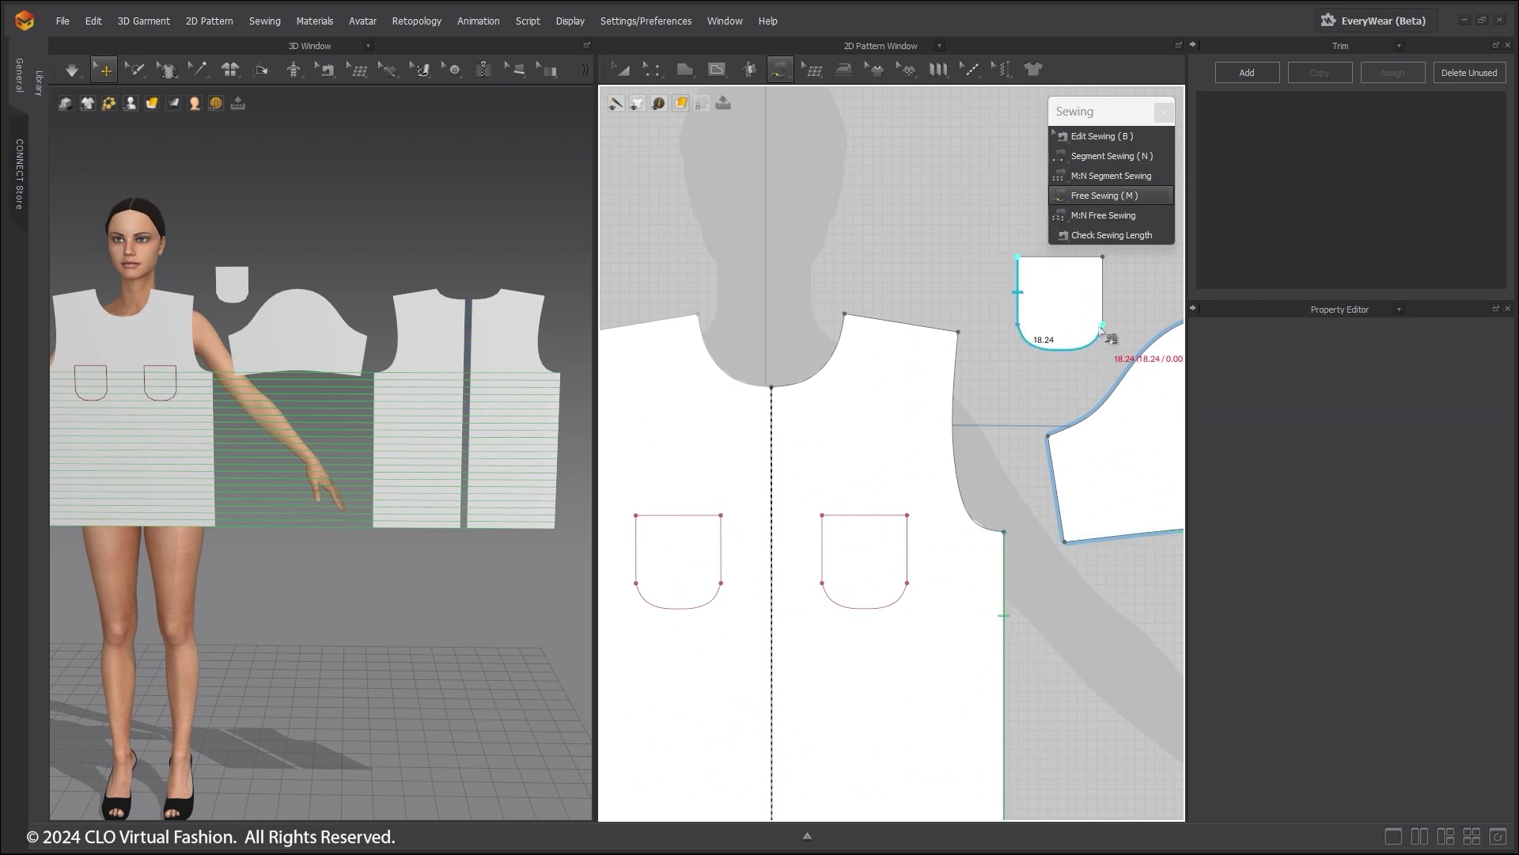
{"action": "left_click", "coordinate": [1104, 257]}
{"action": "left_click", "coordinate": [823, 516]}
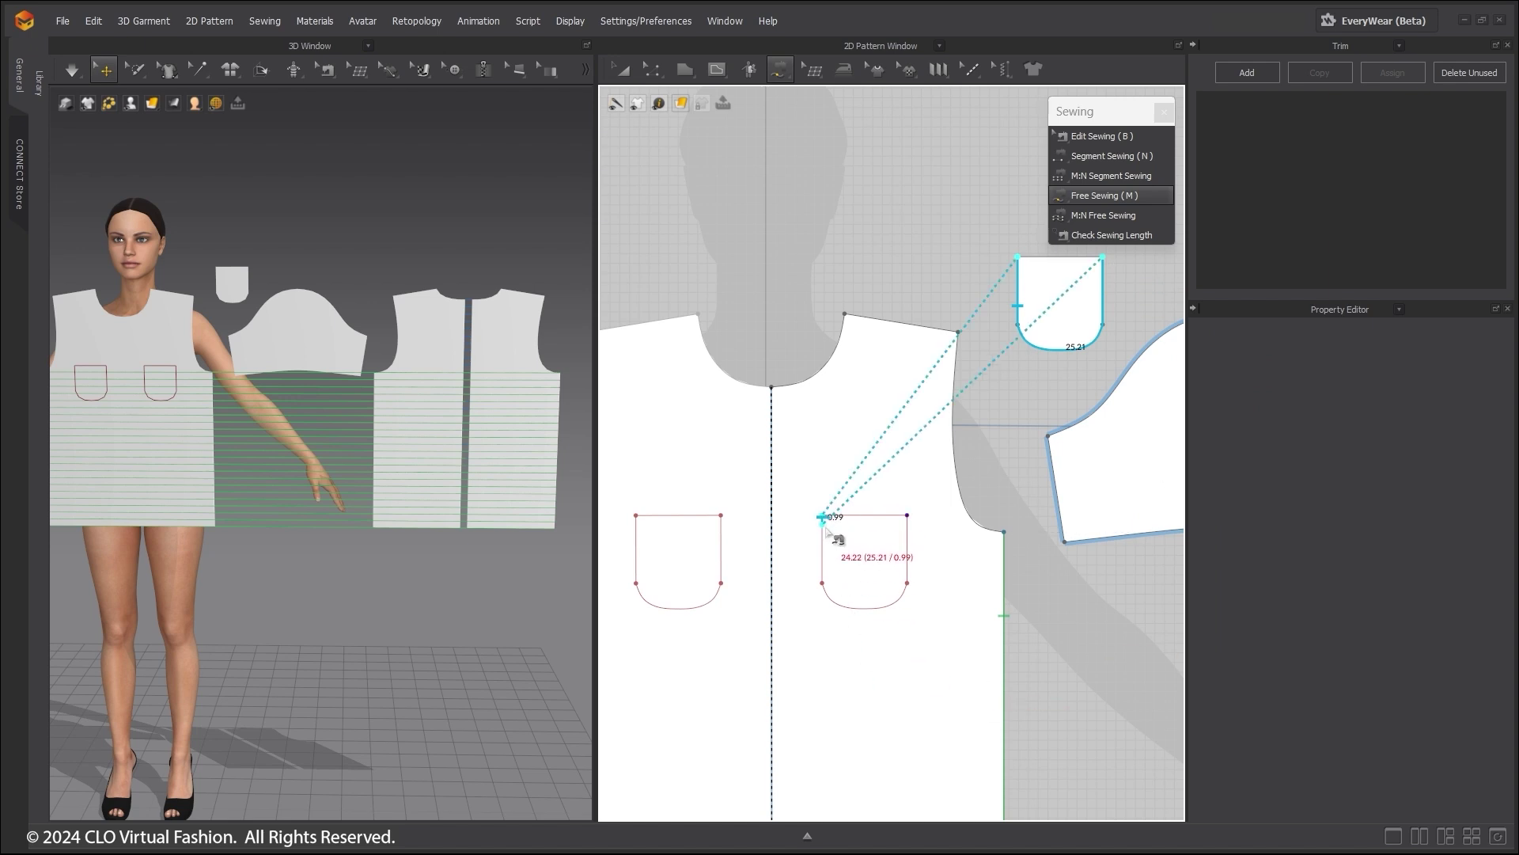
{"action": "left_click", "coordinate": [909, 514]}
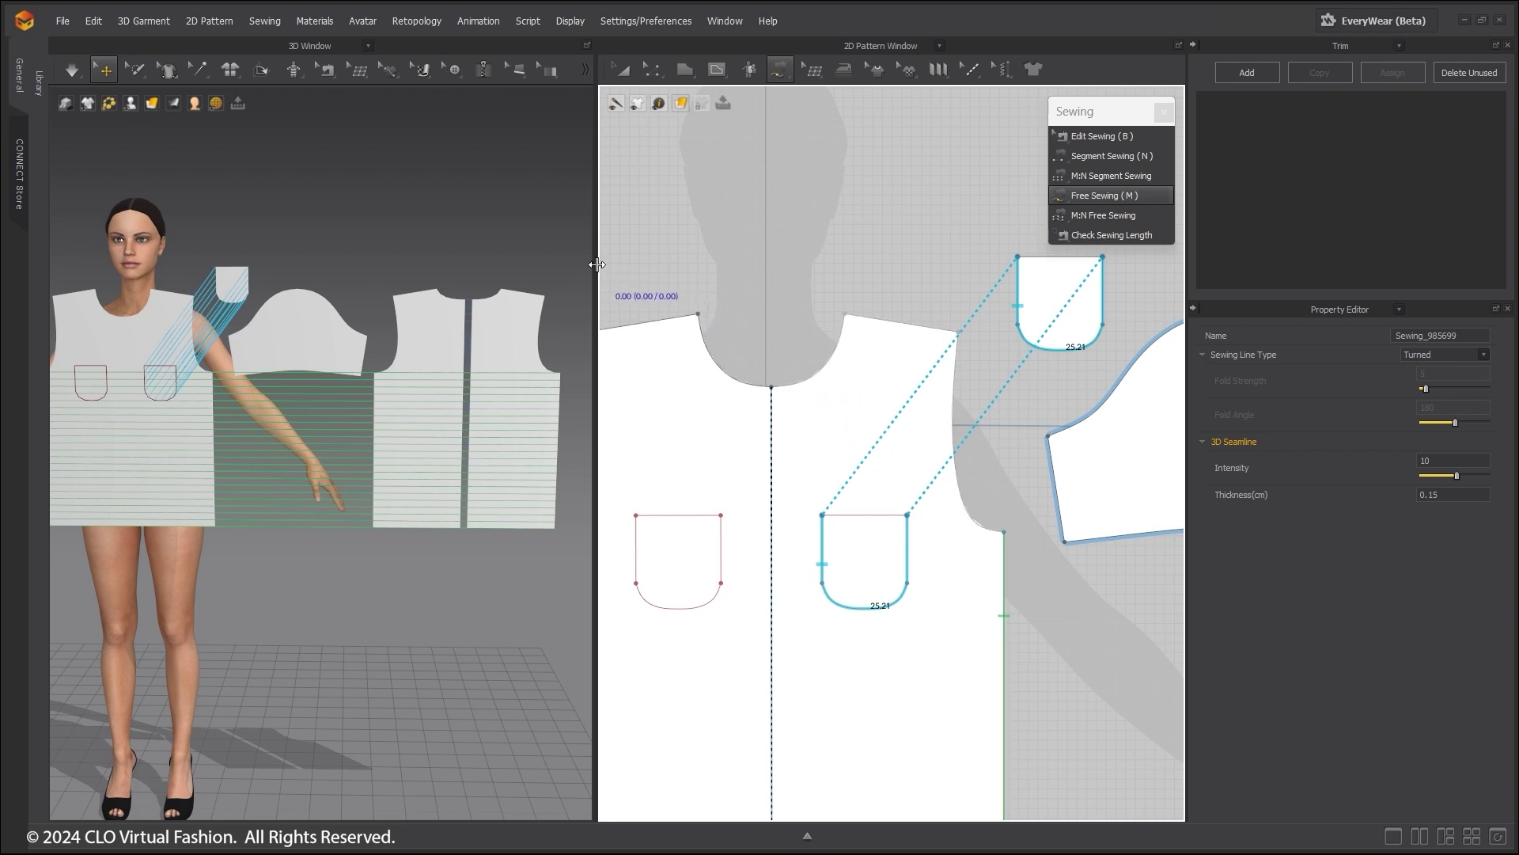
Enlarge the 3D garment area and float its sewing tools as a separate palette beside the avatar.
{"action": "left_click_drag", "start_coordinate": [597, 264], "coordinate": [1005, 244]}
{"action": "scroll", "coordinate": [712, 253], "scroll_direction": "up", "scroll_amount": 6}
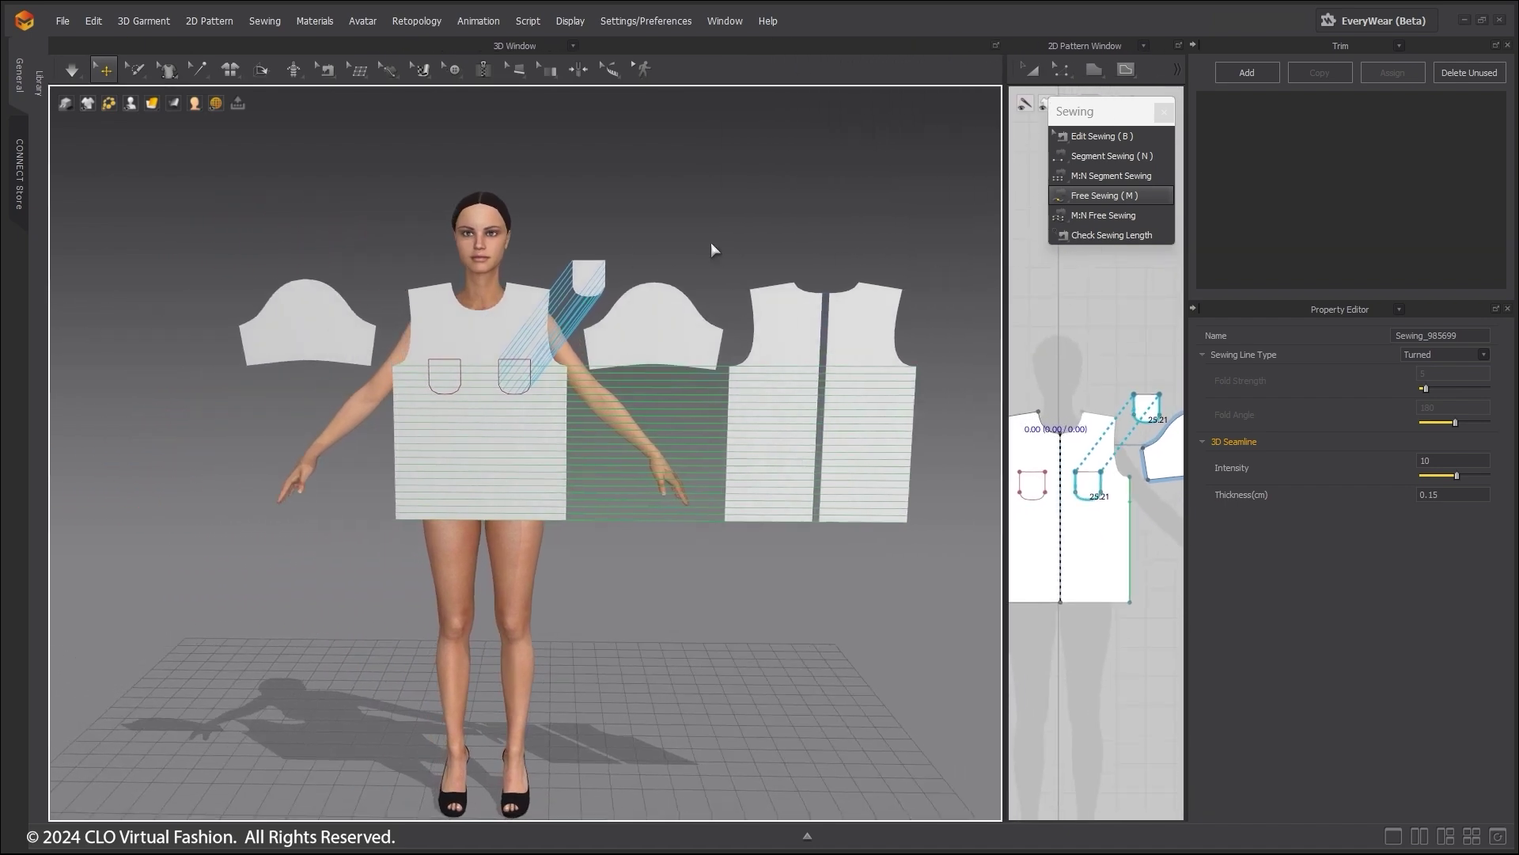
{"action": "scroll", "coordinate": [635, 340], "scroll_direction": "down", "scroll_amount": 4}
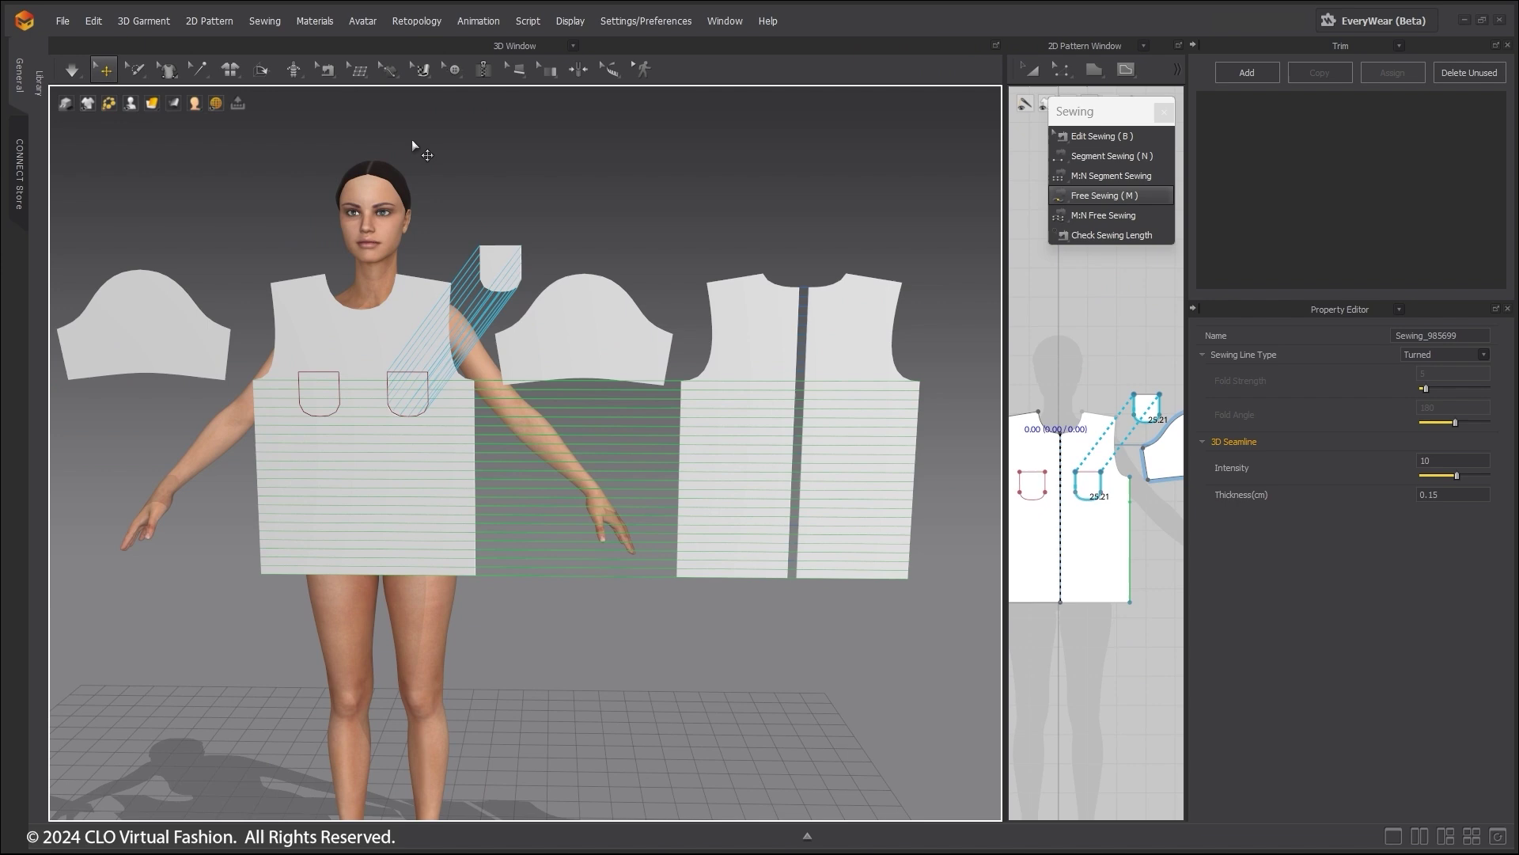
{"action": "left_click", "coordinate": [331, 76]}
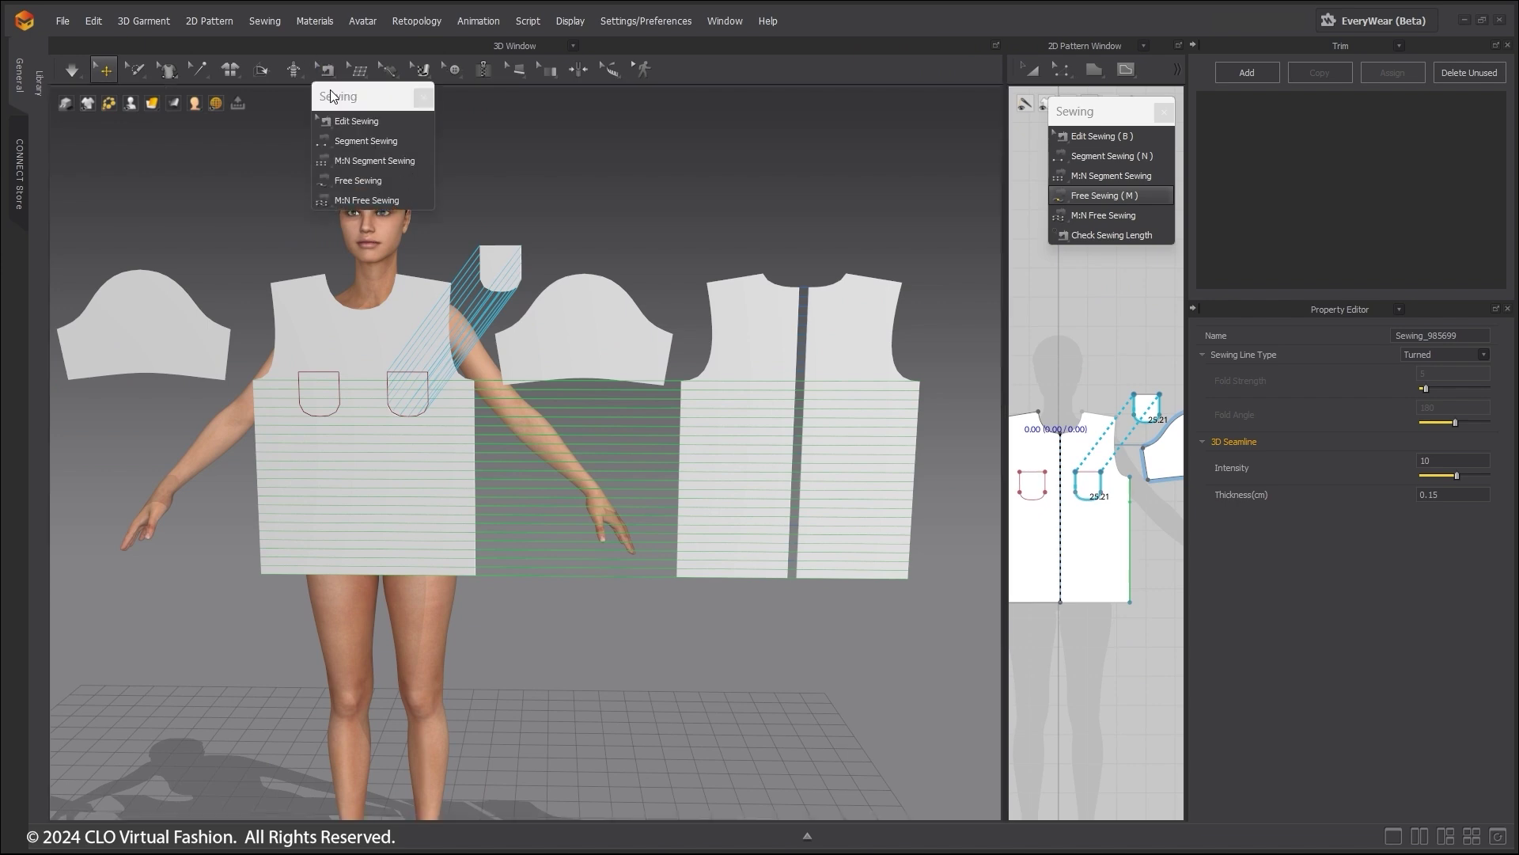
{"action": "left_click_drag", "start_coordinate": [330, 95], "coordinate": [77, 143]}
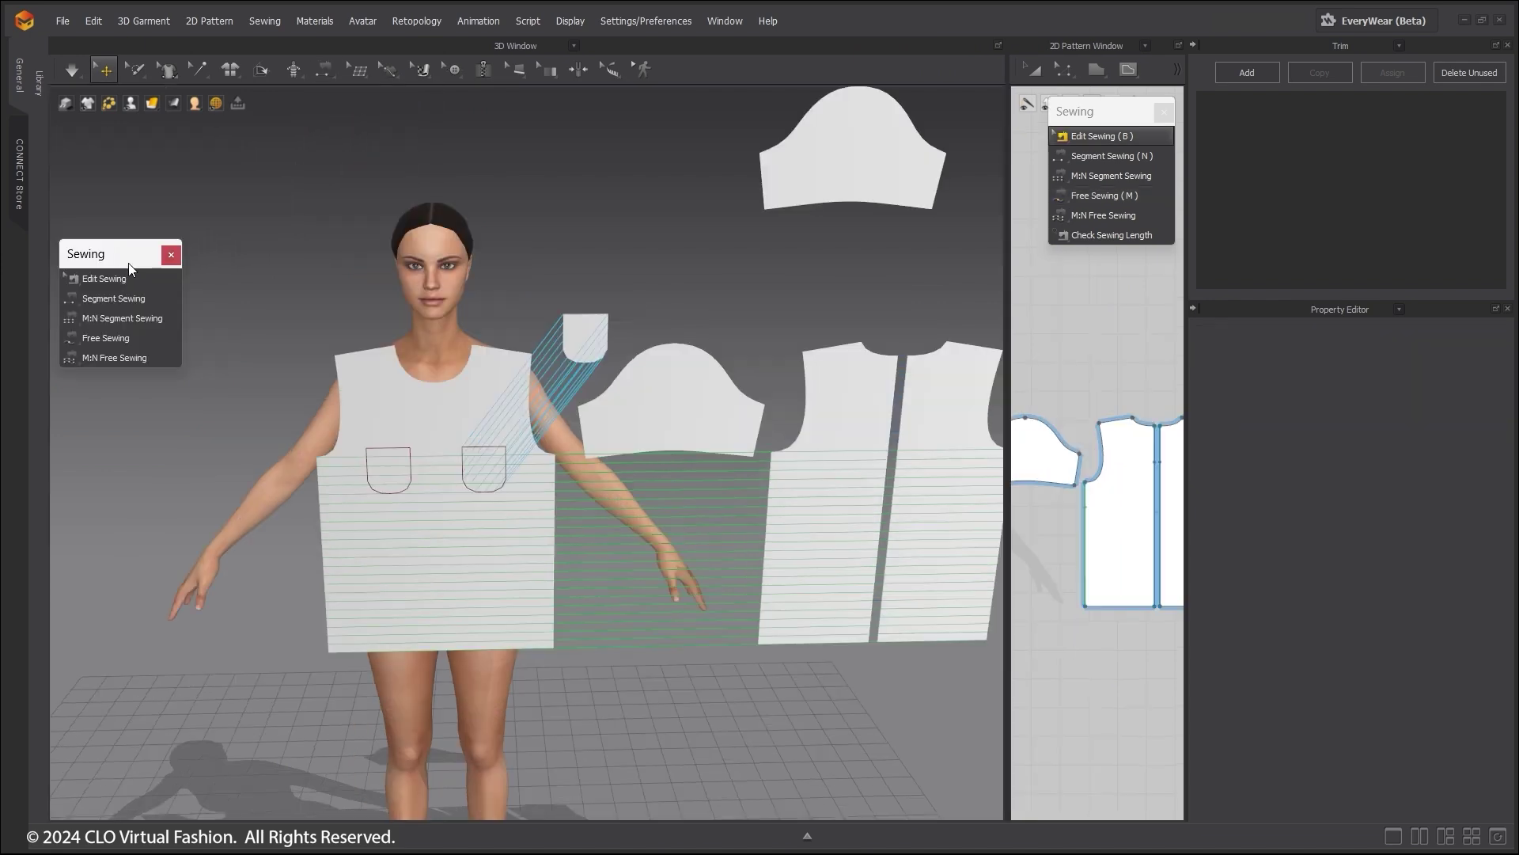
{"action": "left_click_drag", "start_coordinate": [128, 263], "coordinate": [125, 307]}
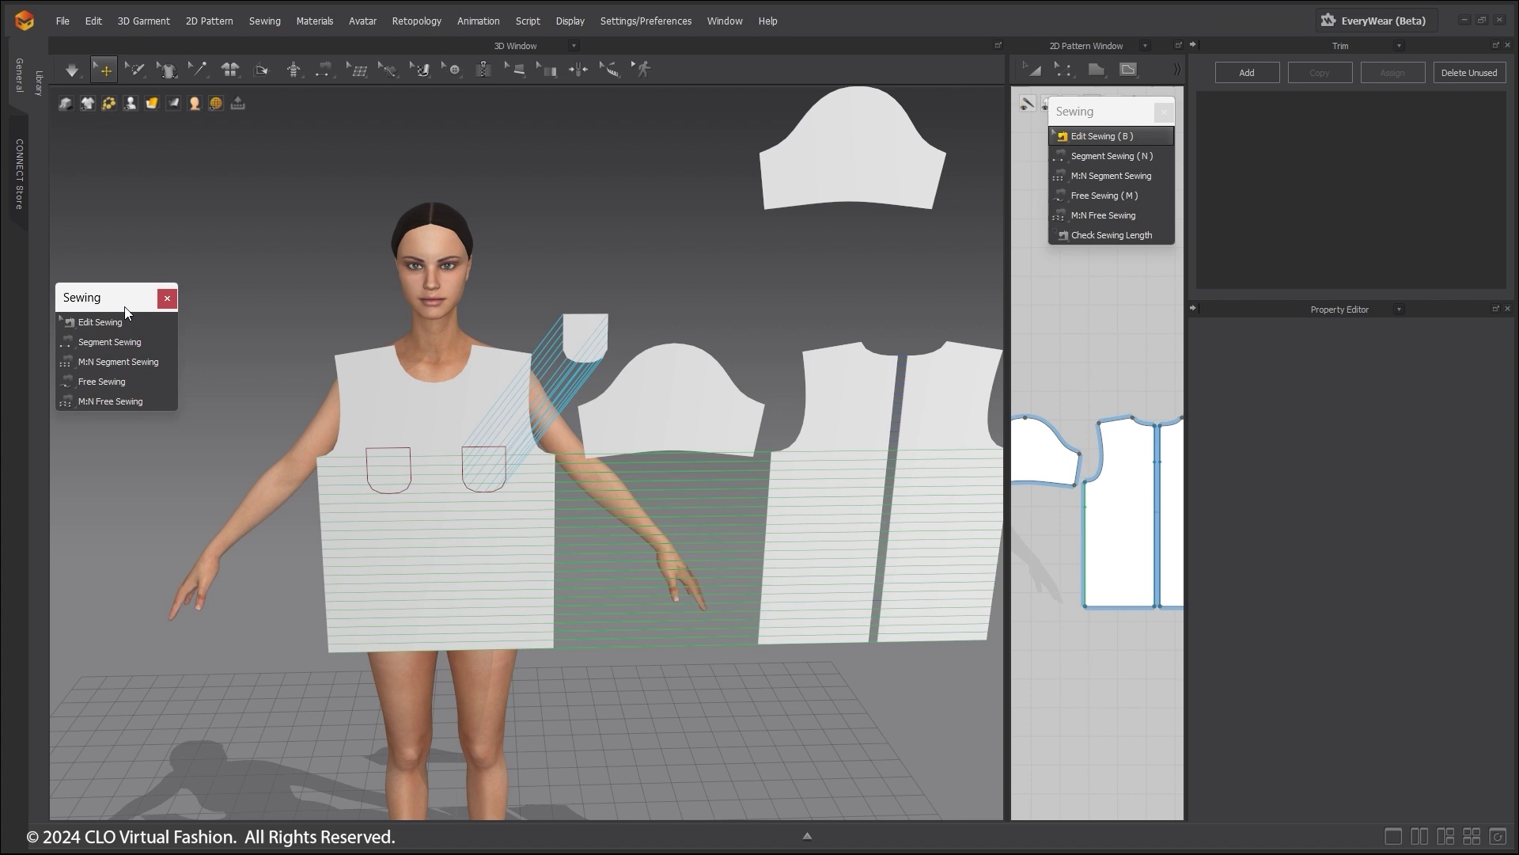
{"action": "mouse_move", "coordinate": [146, 119]}
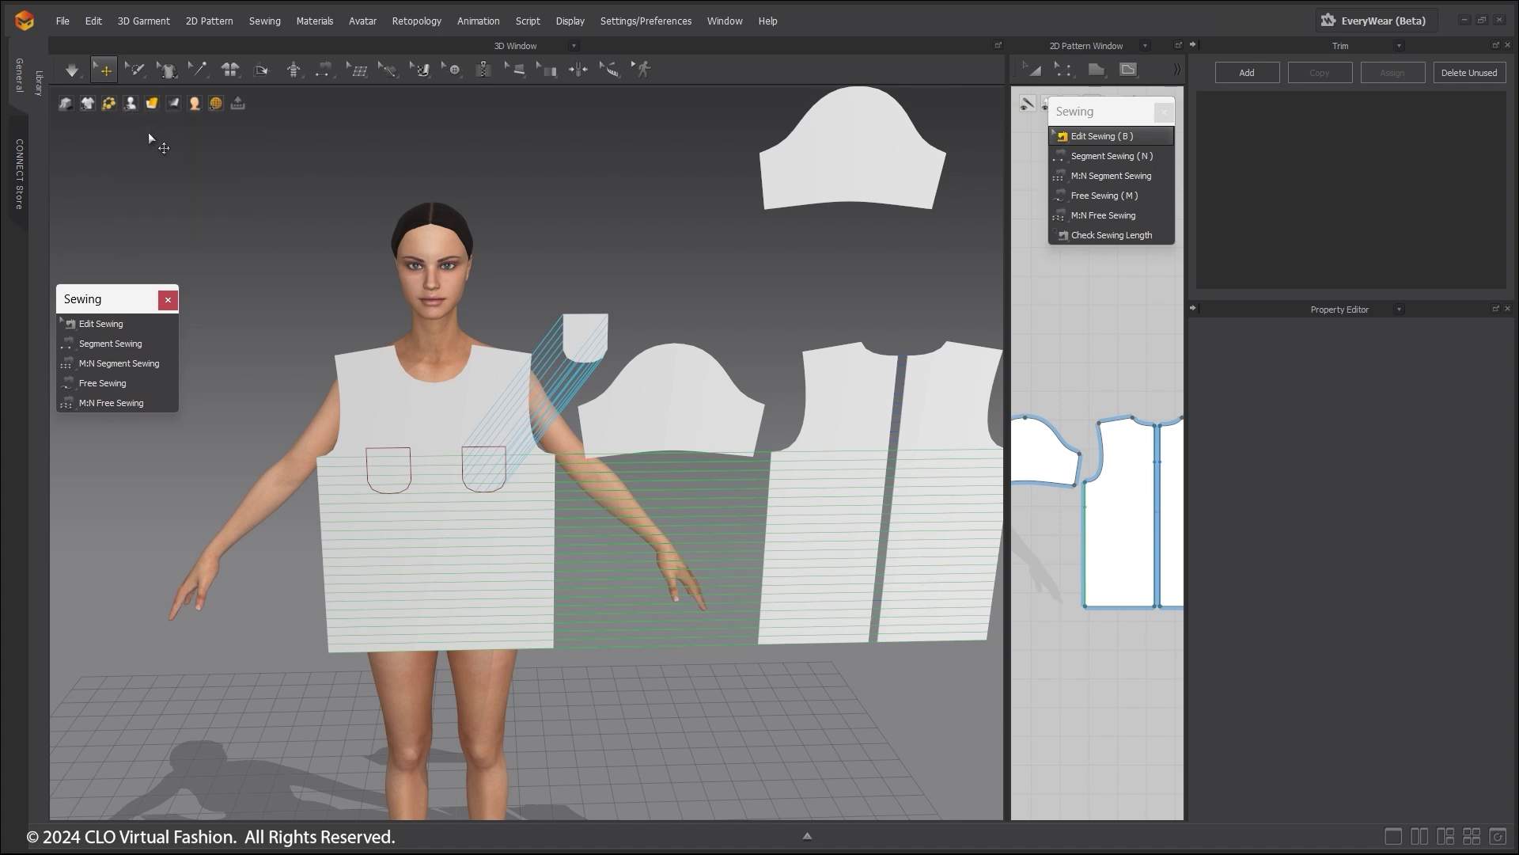
Show the avatar's arrangement points and wrap the front piece around the front of the torso using a central torso point.
{"action": "left_click", "coordinate": [132, 142]}
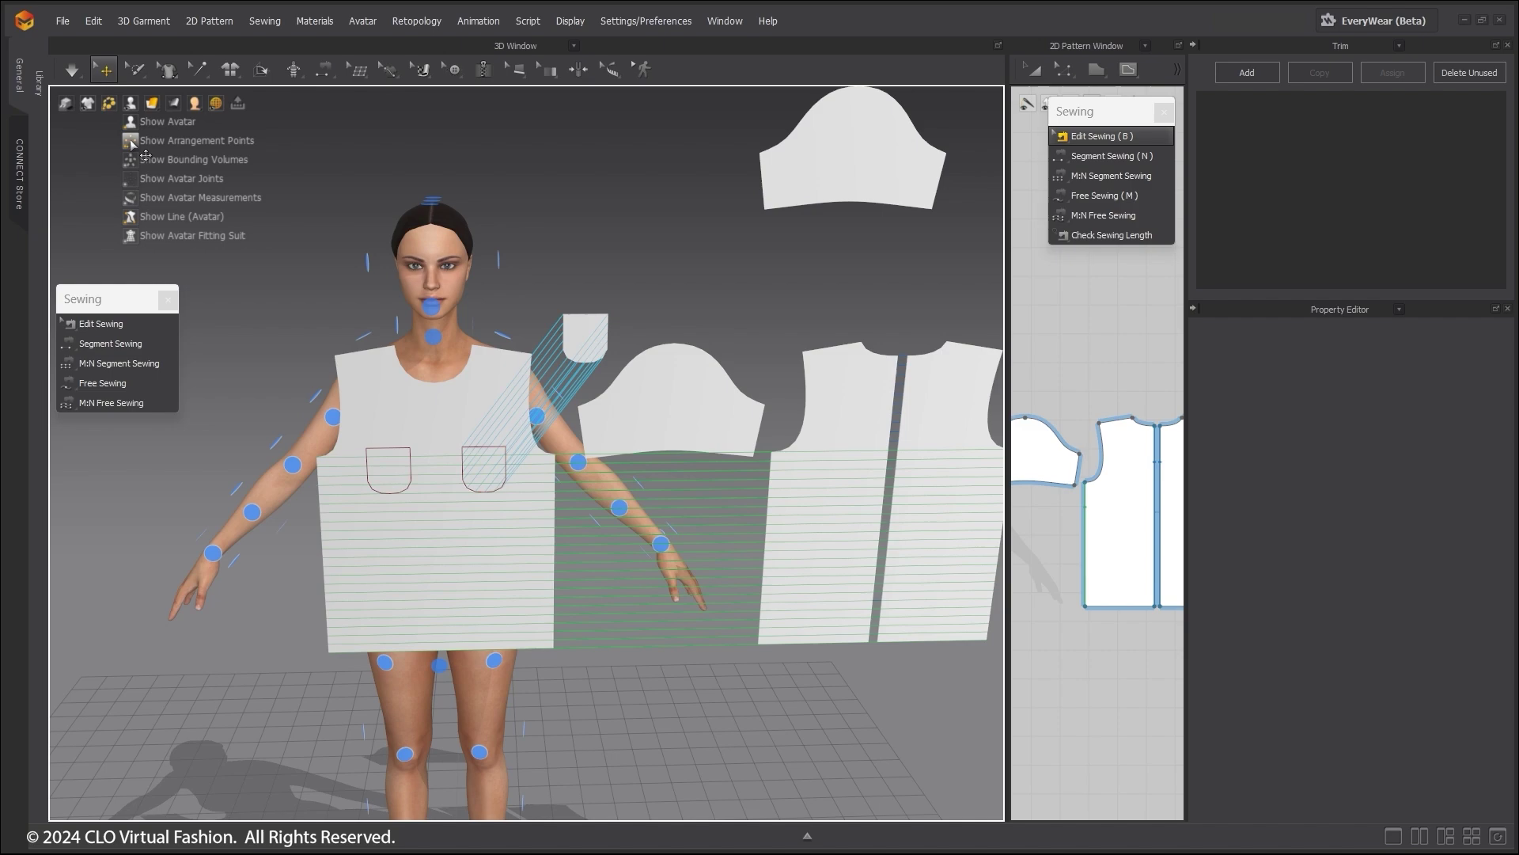
{"action": "right_click_drag", "start_coordinate": [577, 583], "coordinate": [605, 572]}
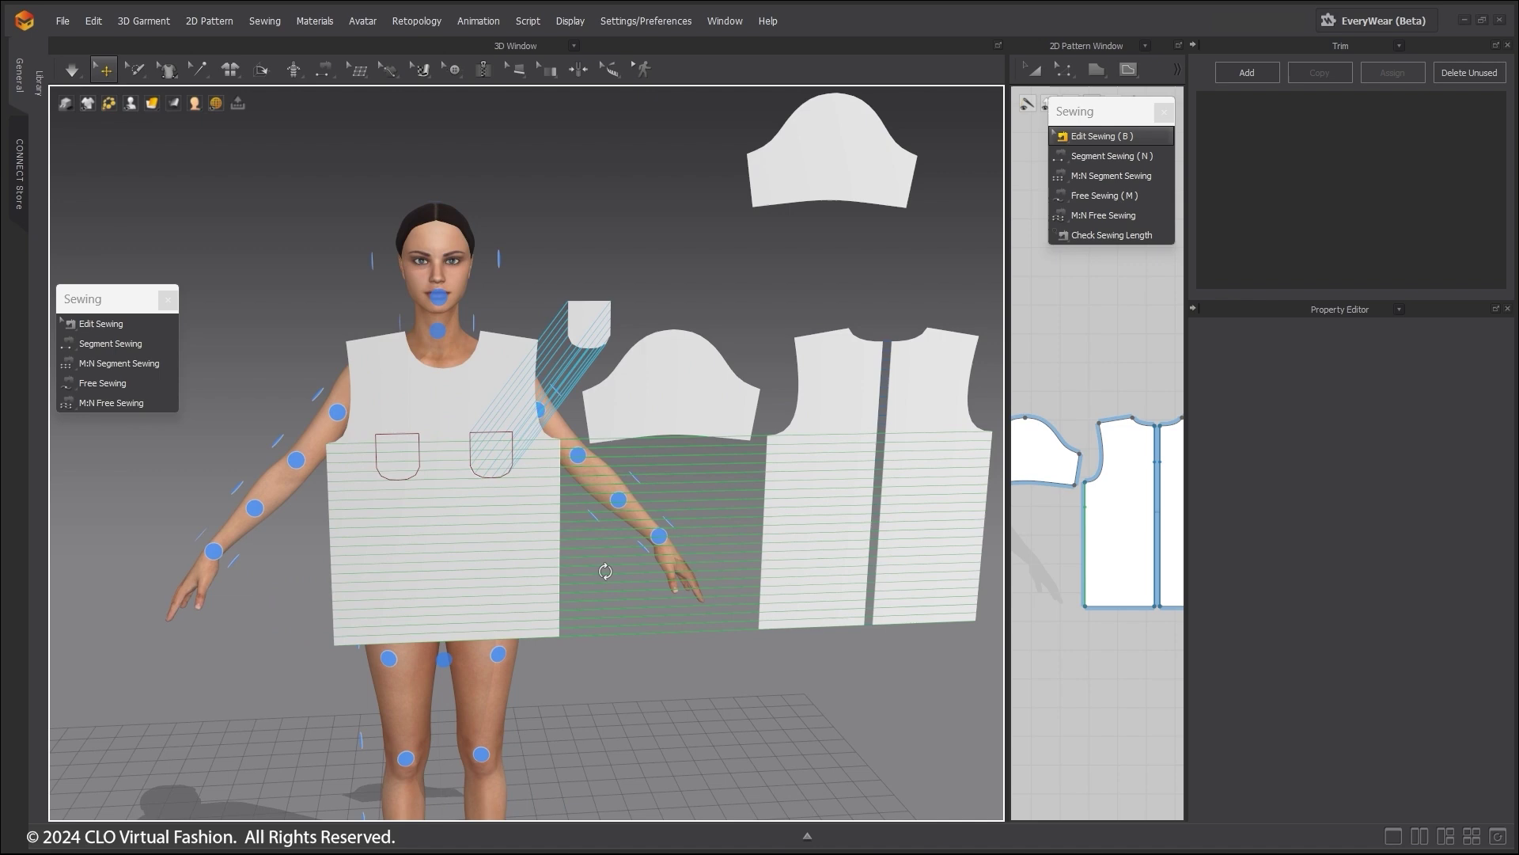
{"action": "left_click", "coordinate": [455, 409]}
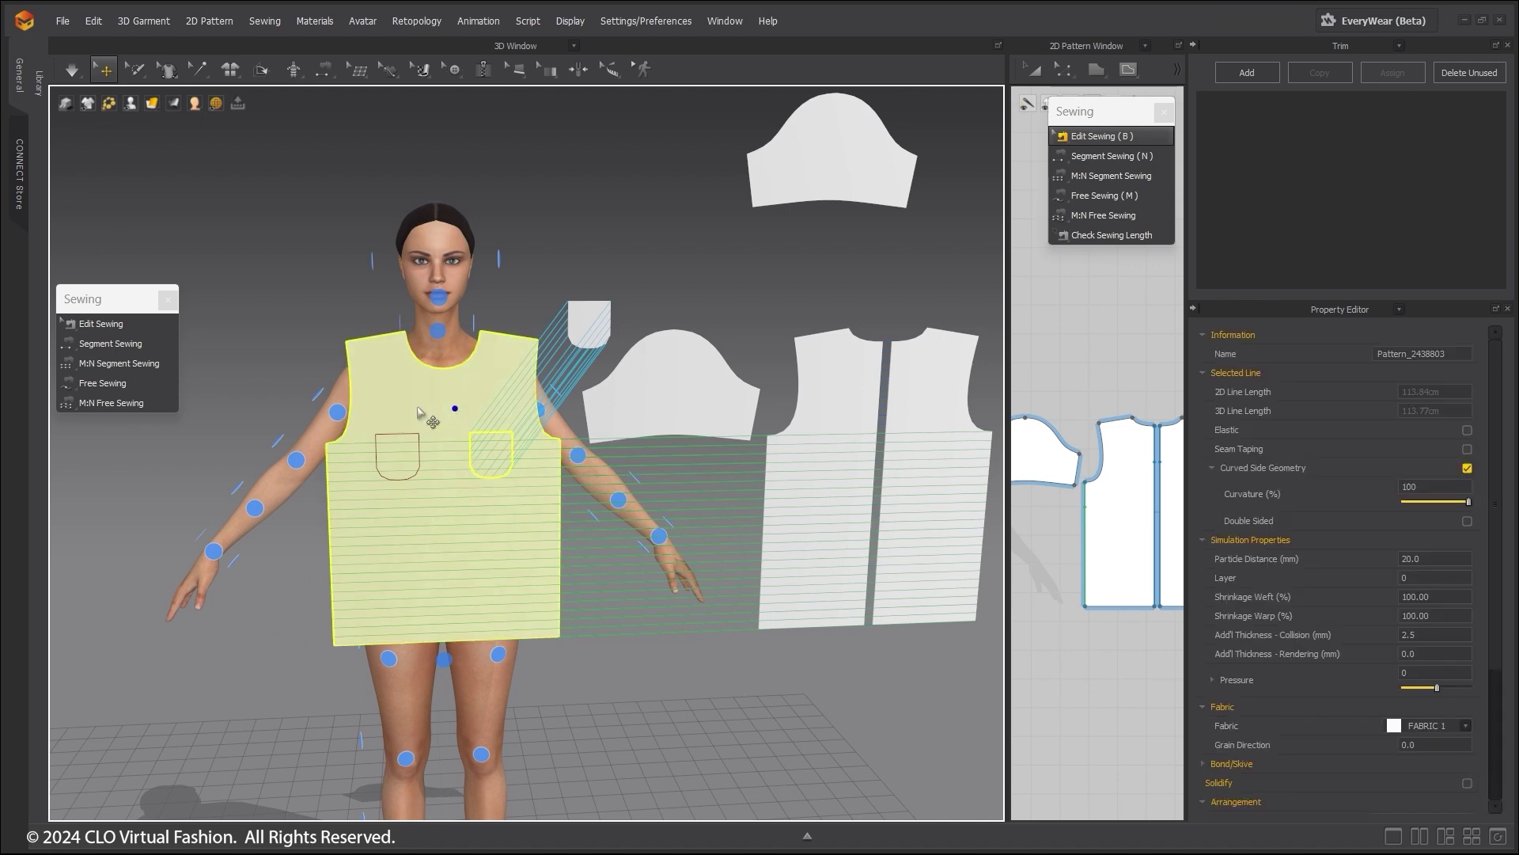
{"action": "right_click_drag", "start_coordinate": [418, 410], "coordinate": [453, 411]}
{"action": "left_click_drag", "start_coordinate": [467, 424], "coordinate": [607, 501]}
{"action": "right_click_drag", "start_coordinate": [467, 506], "coordinate": [426, 501]}
{"action": "scroll", "coordinate": [519, 524], "scroll_direction": "up", "scroll_amount": 3}
{"action": "left_click", "coordinate": [450, 492]}
{"action": "scroll", "coordinate": [427, 500], "scroll_direction": "down", "scroll_amount": 4}
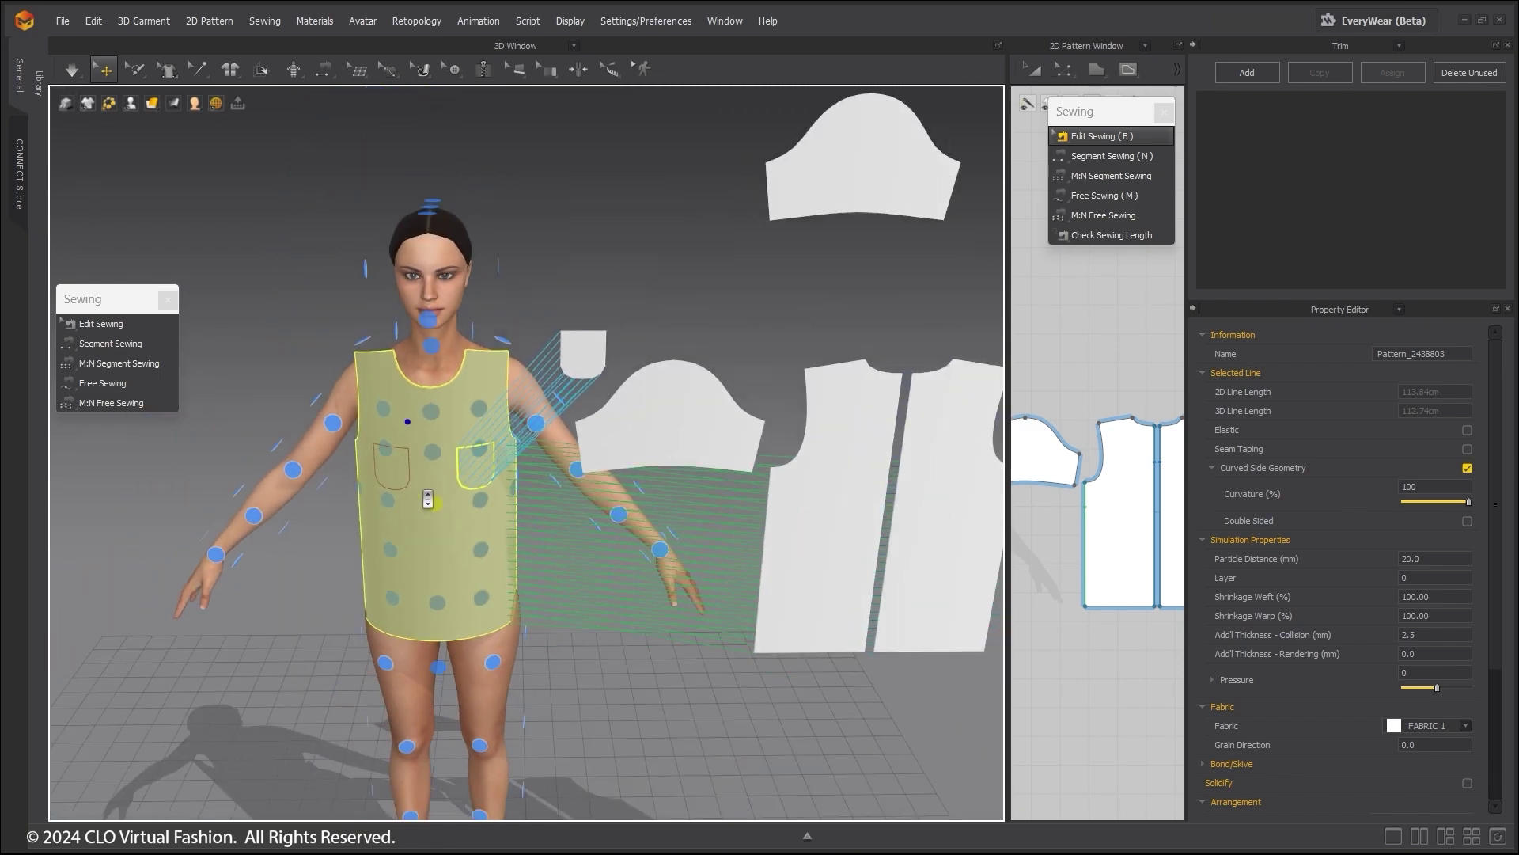
Arrange the two back pieces around the avatar's back using a back torso arrangement point.
{"action": "left_click", "coordinate": [826, 484]}
{"action": "right_click_drag", "start_coordinate": [826, 485], "coordinate": [488, 486]}
{"action": "left_click", "coordinate": [497, 463]}
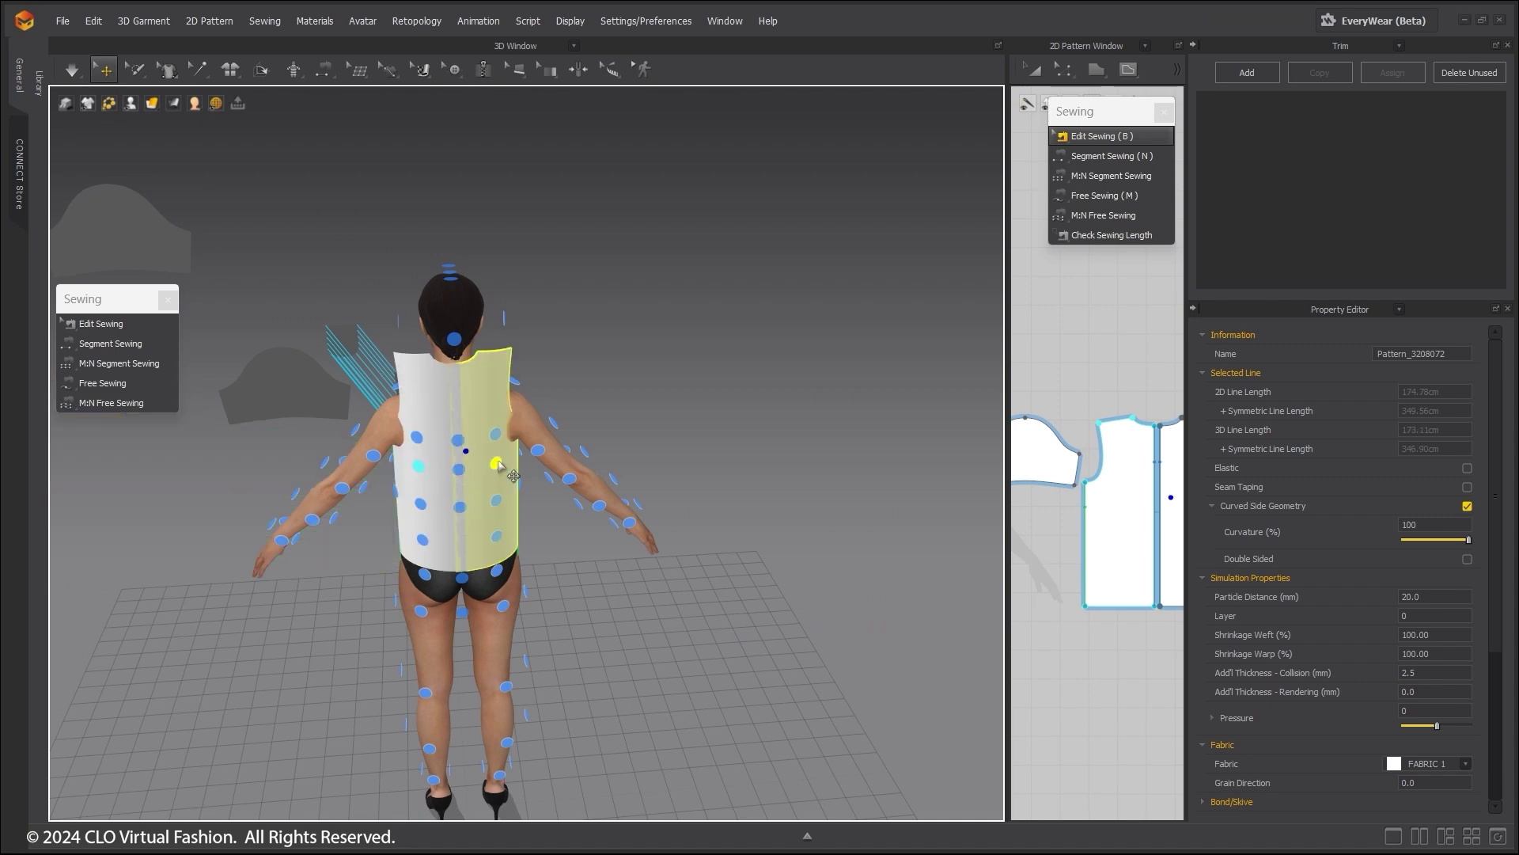
Lower each back piece behind the avatar so both sit at roughly the same shoulder height.
{"action": "right_click_drag", "start_coordinate": [496, 463], "coordinate": [434, 475]}
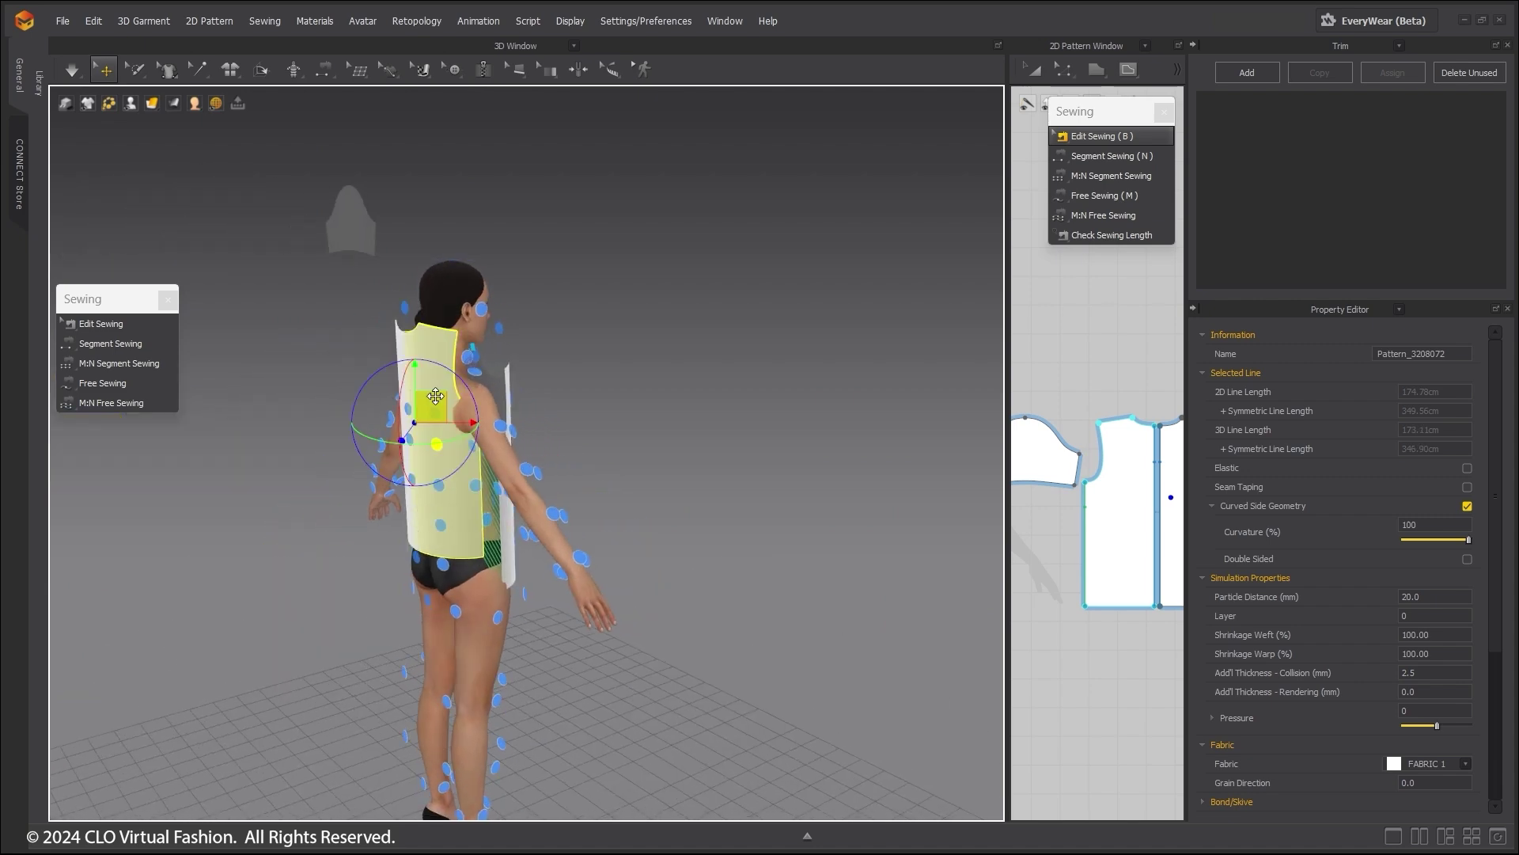
{"action": "left_click_drag", "start_coordinate": [436, 397], "coordinate": [432, 444]}
{"action": "right_click_drag", "start_coordinate": [432, 444], "coordinate": [614, 474]}
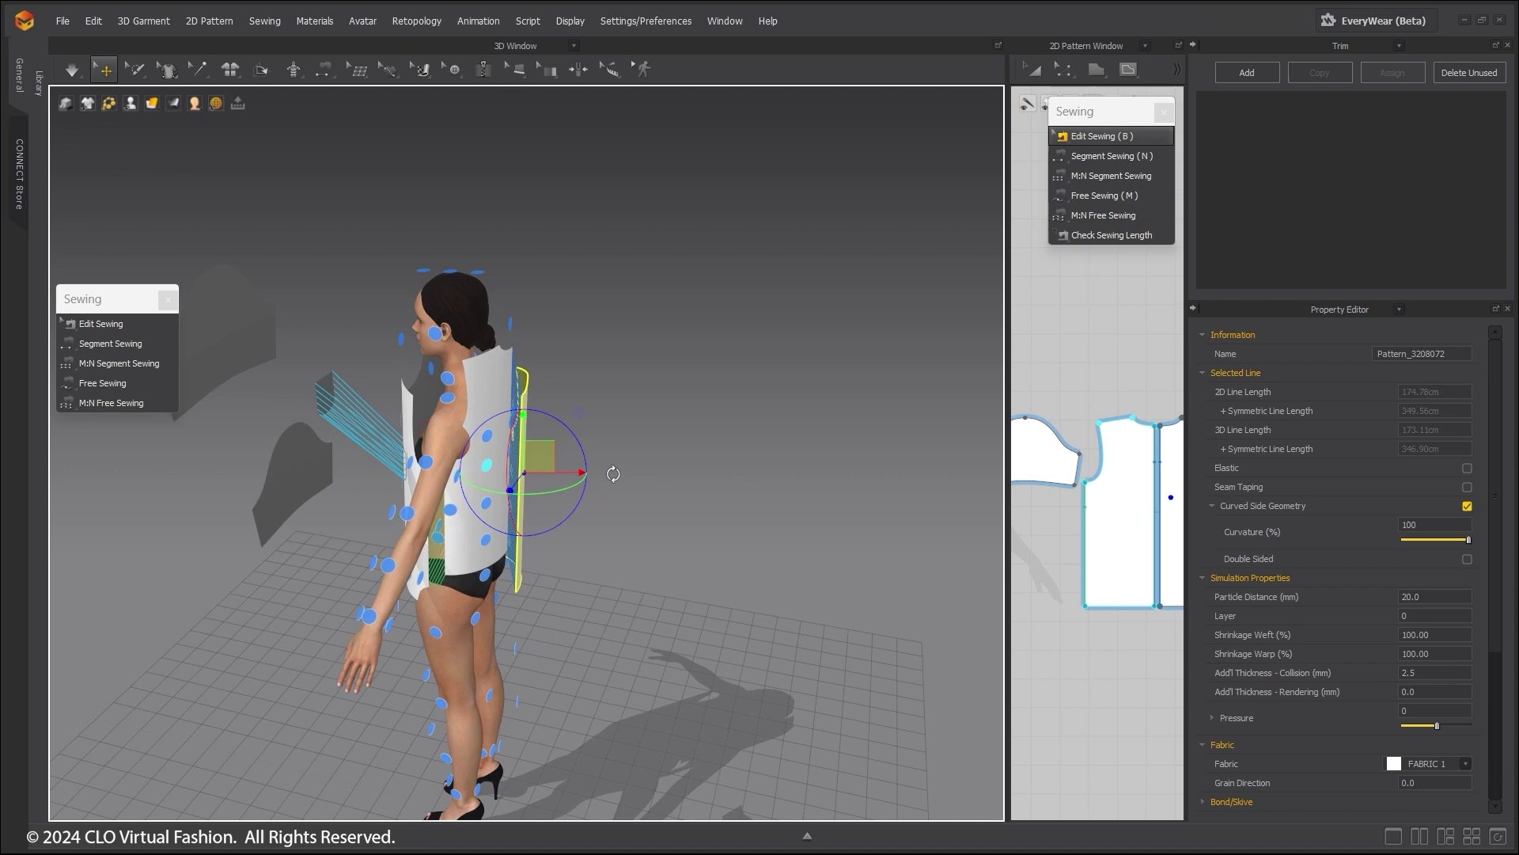
{"action": "left_click_drag", "start_coordinate": [499, 398], "coordinate": [498, 451]}
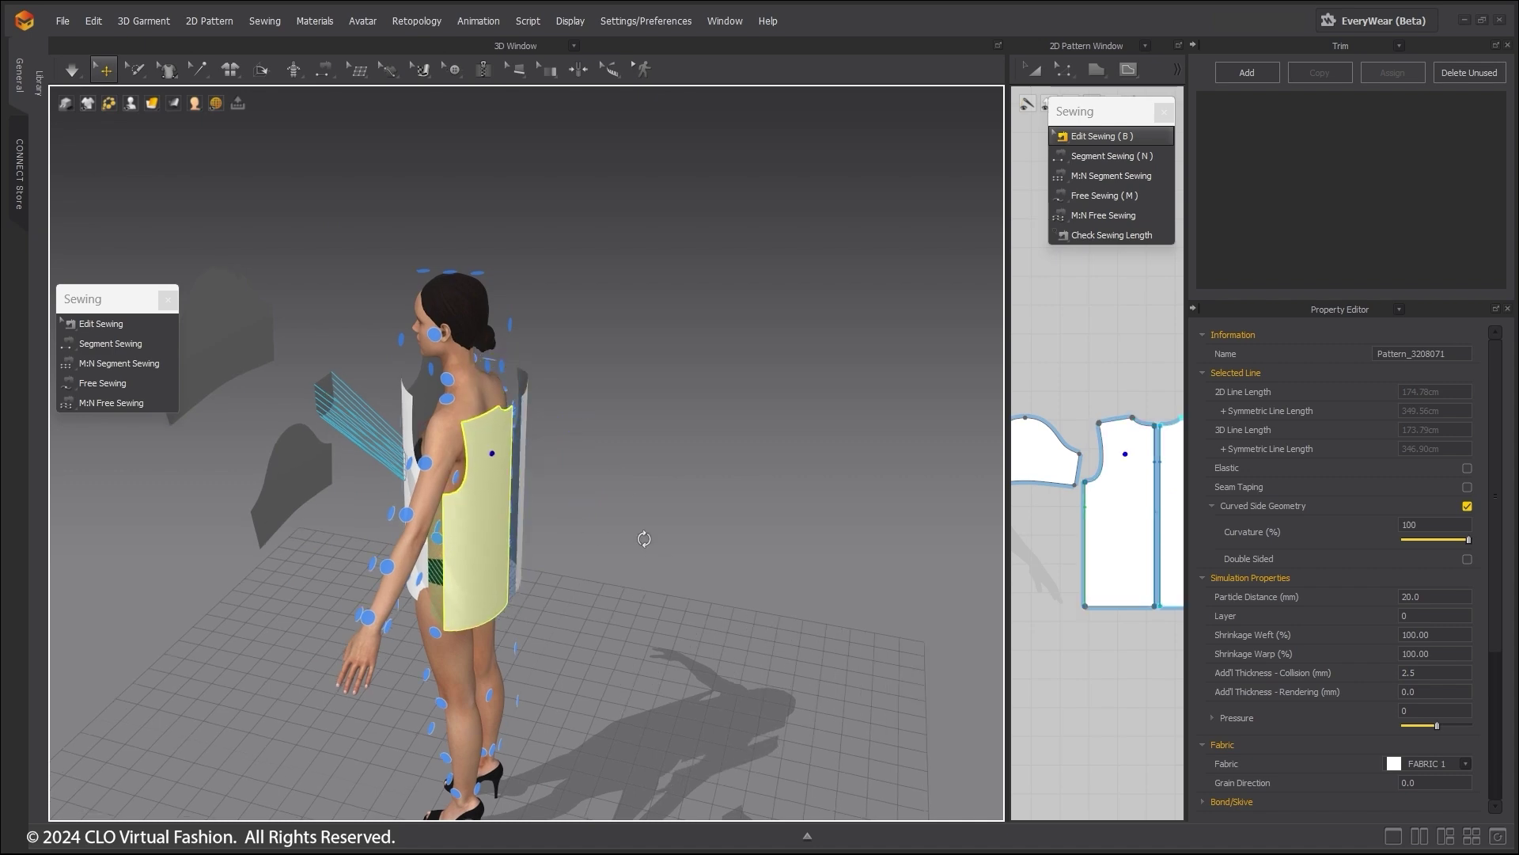
{"action": "right_click_drag", "start_coordinate": [644, 536], "coordinate": [550, 601]}
{"action": "scroll", "coordinate": [550, 601], "scroll_direction": "up", "scroll_amount": 5}
{"action": "scroll", "coordinate": [550, 602], "scroll_direction": "up", "scroll_amount": 1}
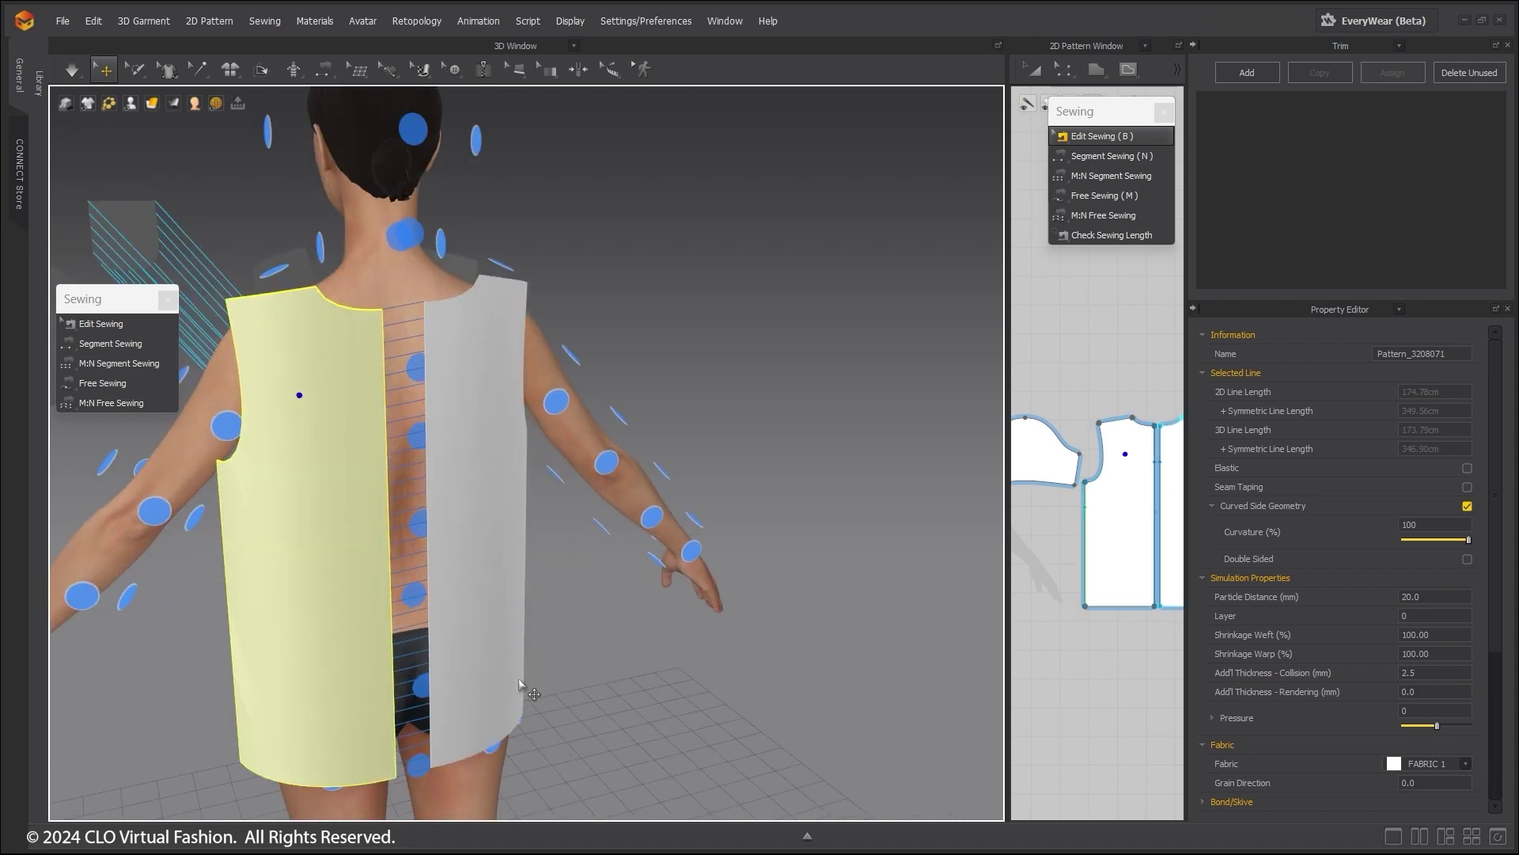
Move the loose pocket over its sewn outline on the front piece, close in front of the fabric.
{"action": "right_click_drag", "start_coordinate": [522, 686], "coordinate": [852, 622]}
{"action": "middle_click_drag", "start_coordinate": [669, 729], "coordinate": [766, 698]}
{"action": "left_click_drag", "start_coordinate": [770, 220], "coordinate": [589, 434]}
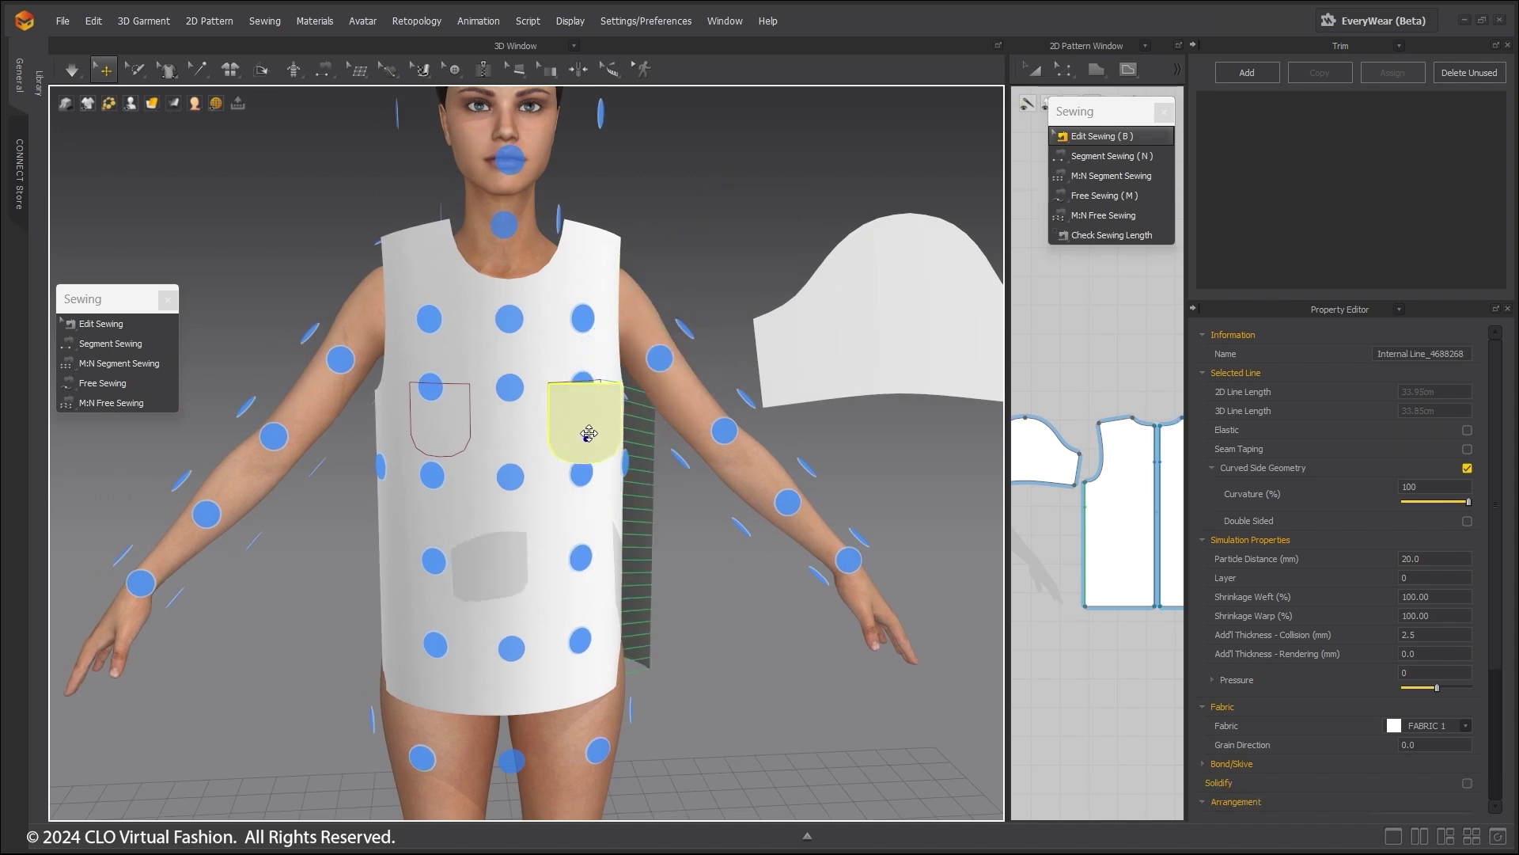
{"action": "right_click_drag", "start_coordinate": [646, 457], "coordinate": [416, 518]}
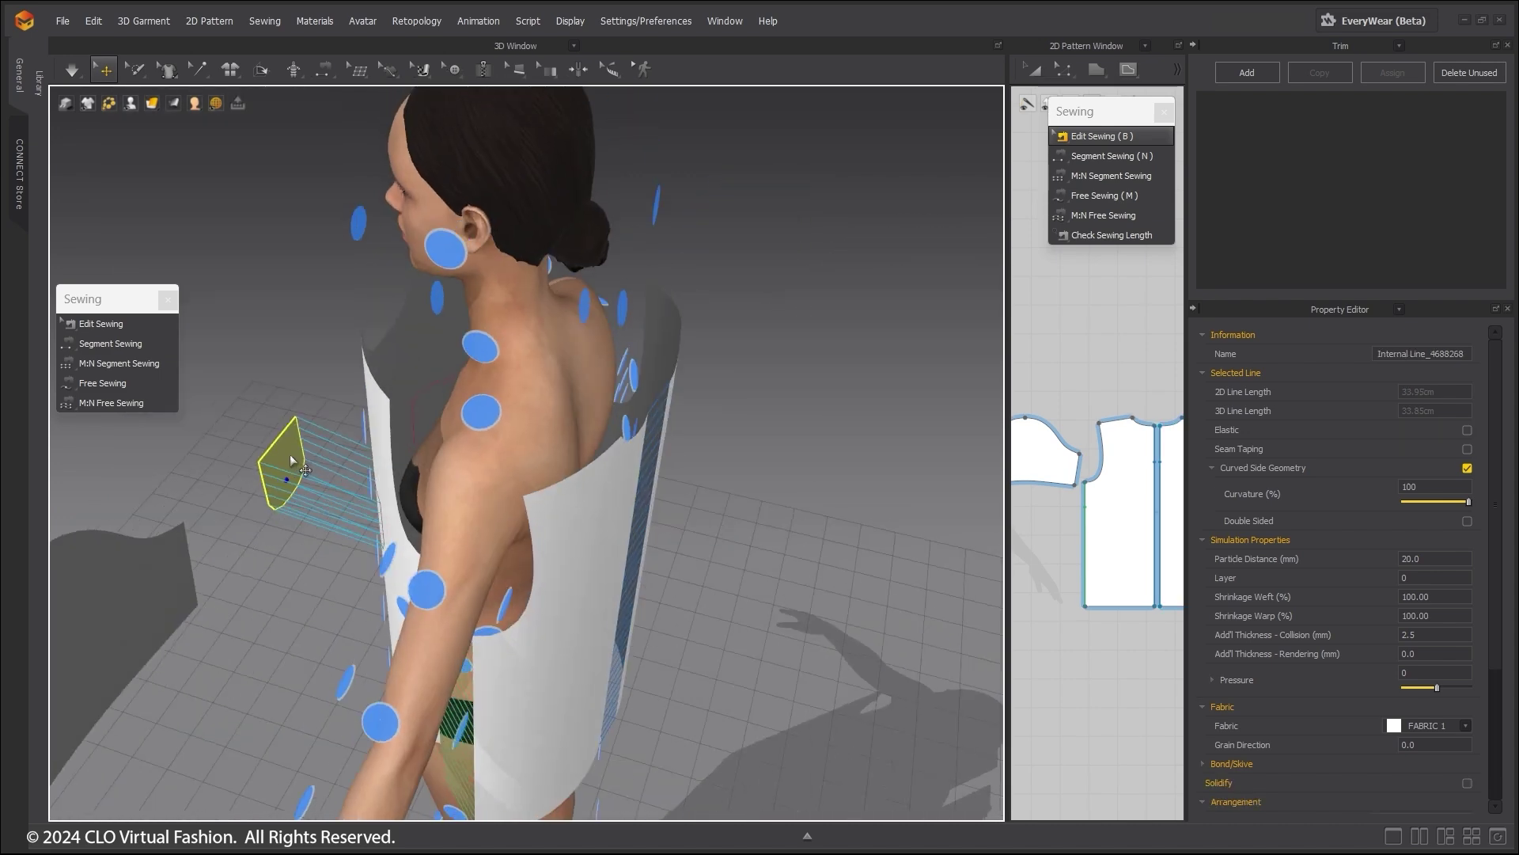
{"action": "left_click_drag", "start_coordinate": [290, 458], "coordinate": [325, 495]}
{"action": "key", "text": "2"}
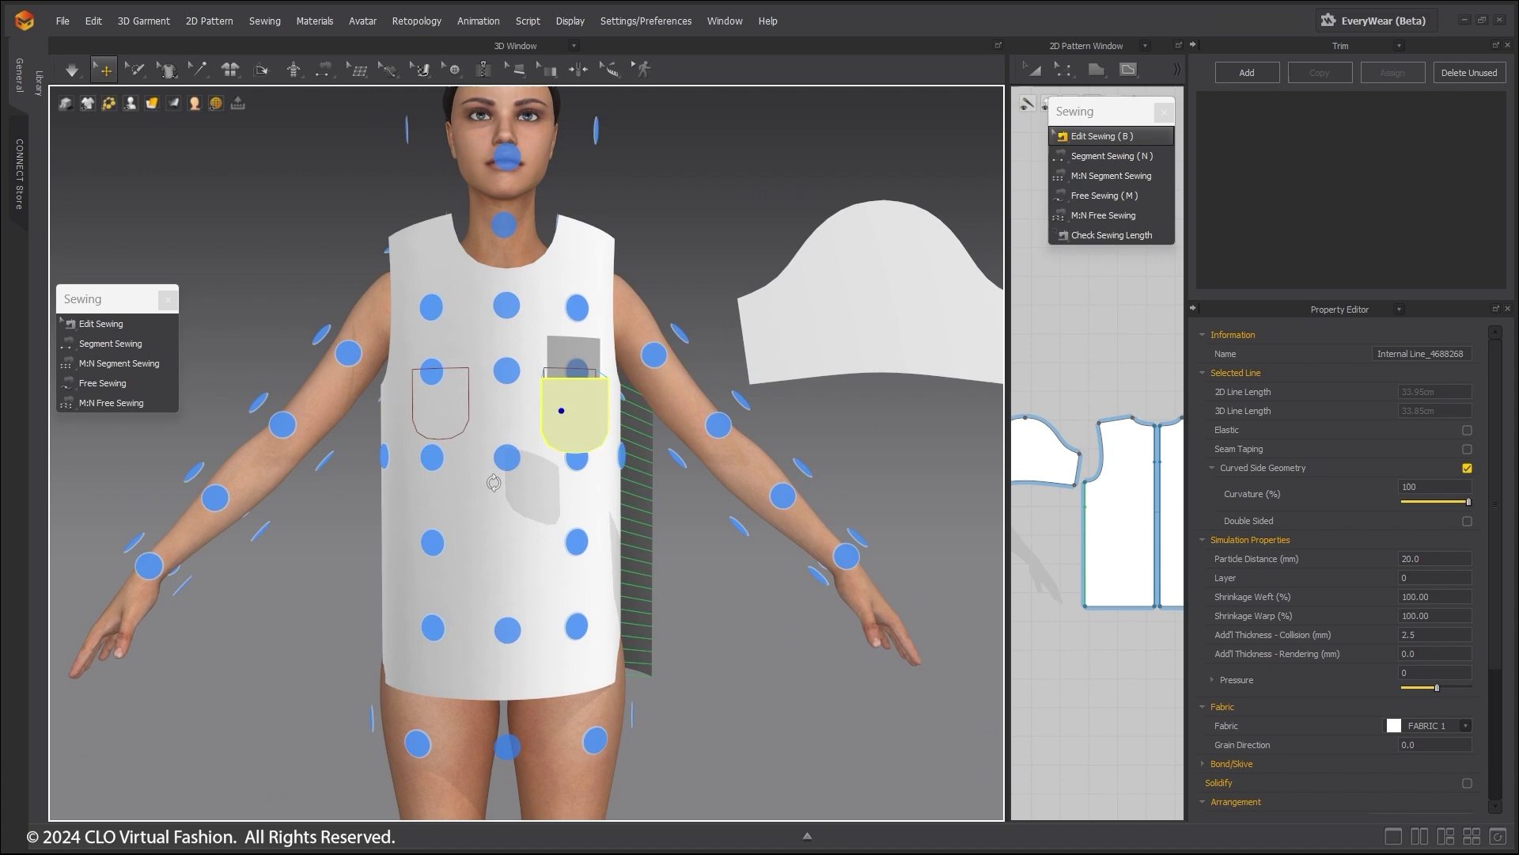
{"action": "left_click_drag", "start_coordinate": [578, 421], "coordinate": [581, 402]}
{"action": "scroll", "coordinate": [731, 423], "scroll_direction": "down", "scroll_amount": 3}
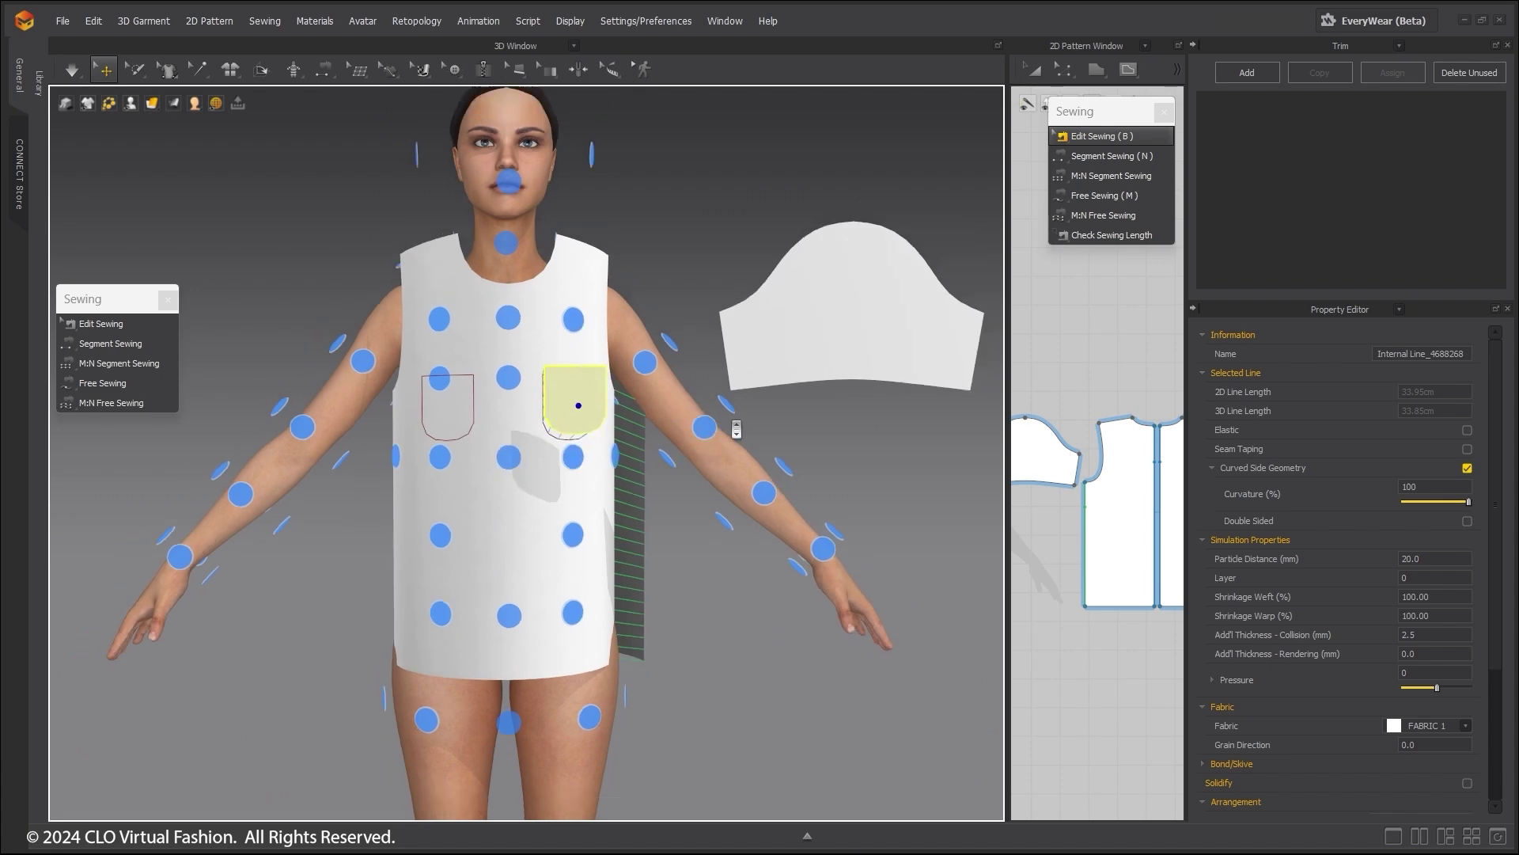
Wrap the sleeve beside the avatar around the upper arm using the outer upper-arm arrangement point.
{"action": "left_click", "coordinate": [859, 328]}
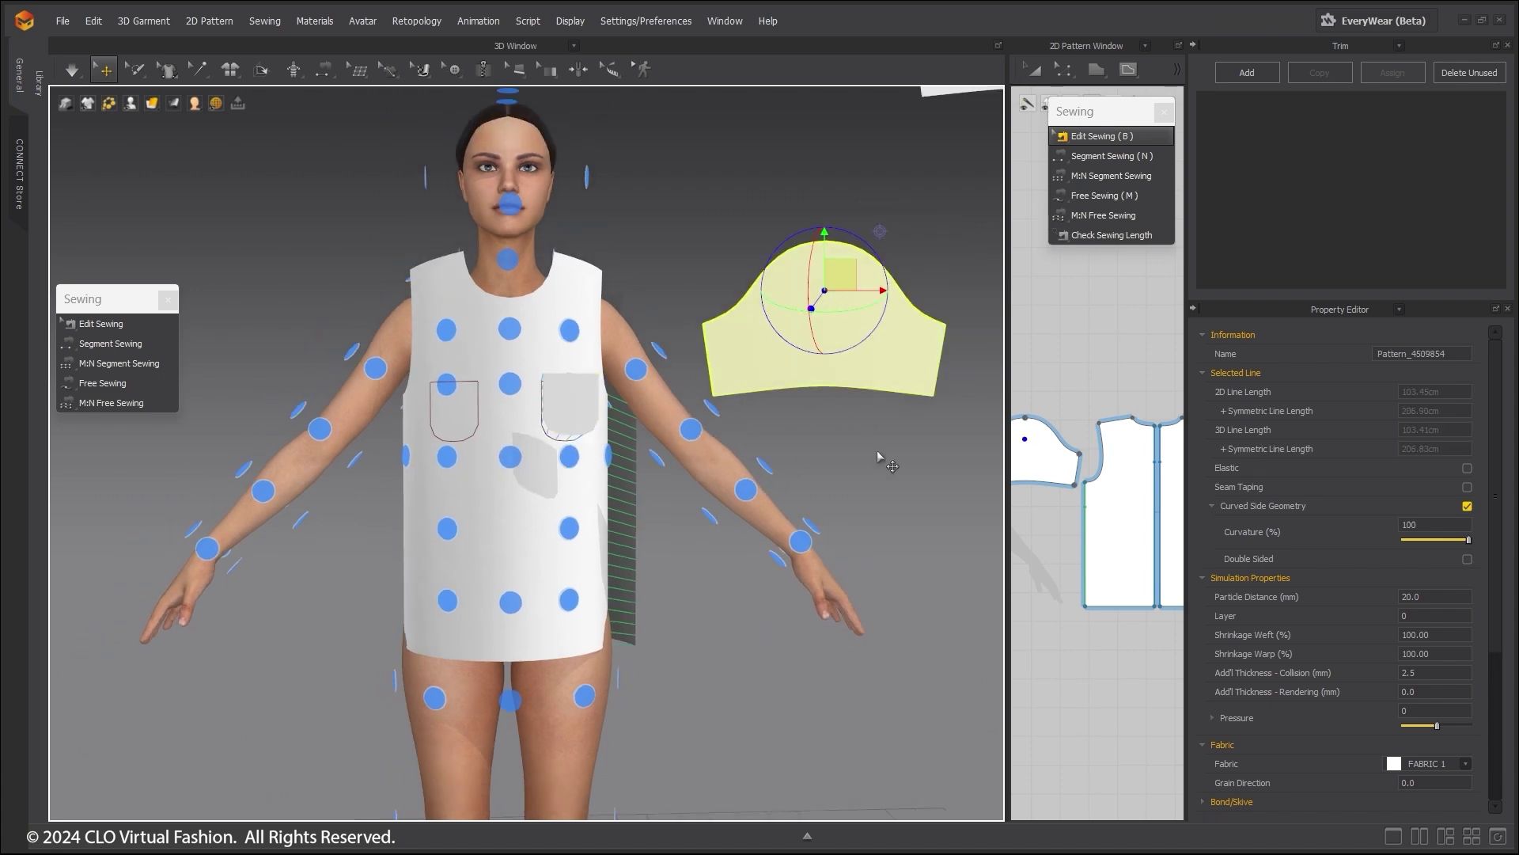
{"action": "right_click_drag", "start_coordinate": [877, 449], "coordinate": [666, 481]}
{"action": "left_click", "coordinate": [674, 468]}
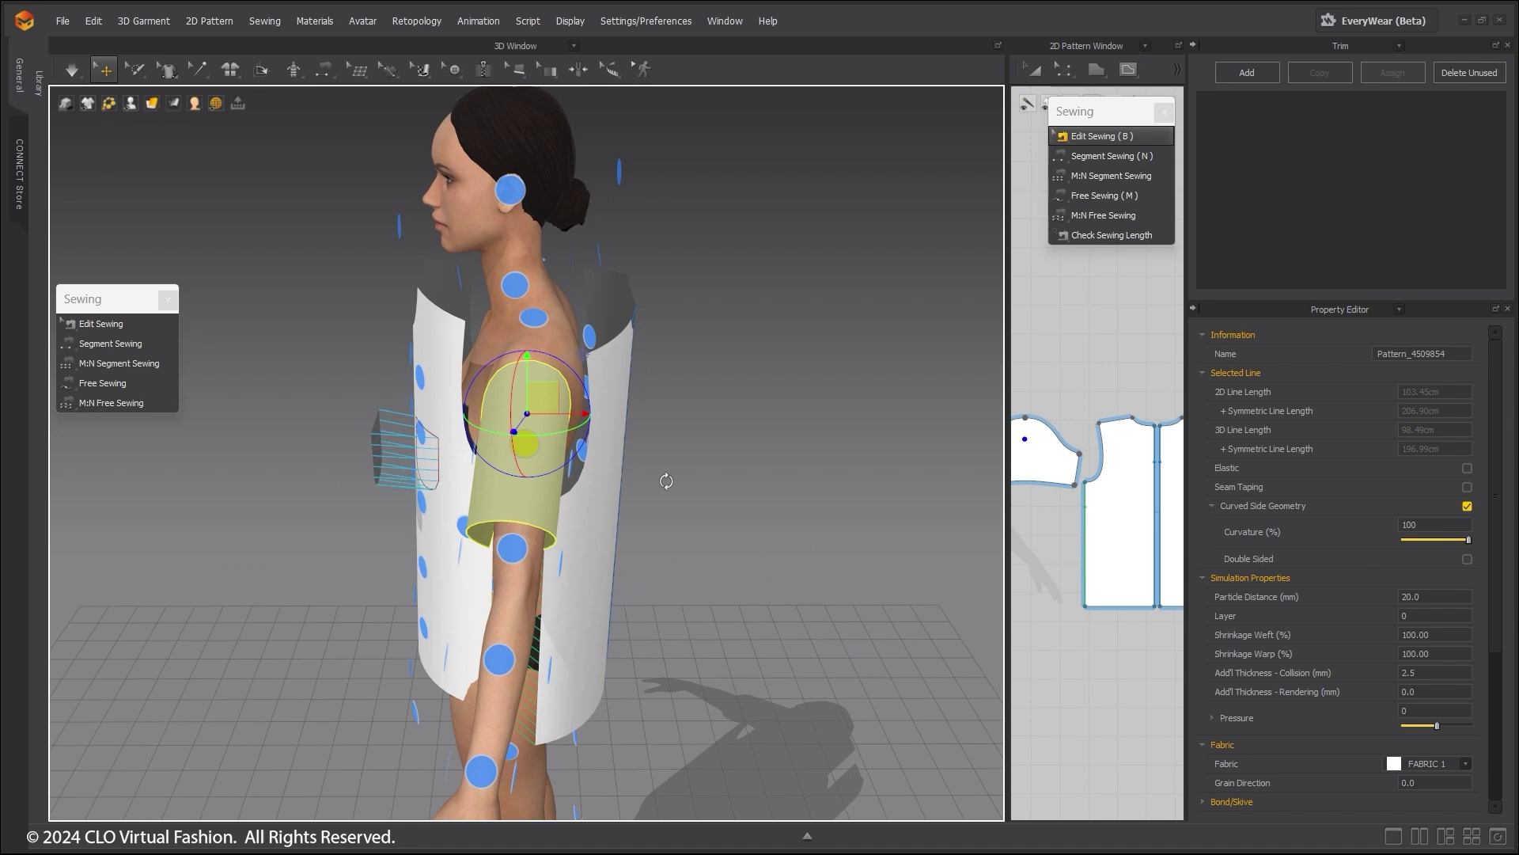
{"action": "scroll", "coordinate": [563, 455], "scroll_direction": "up", "scroll_amount": 5}
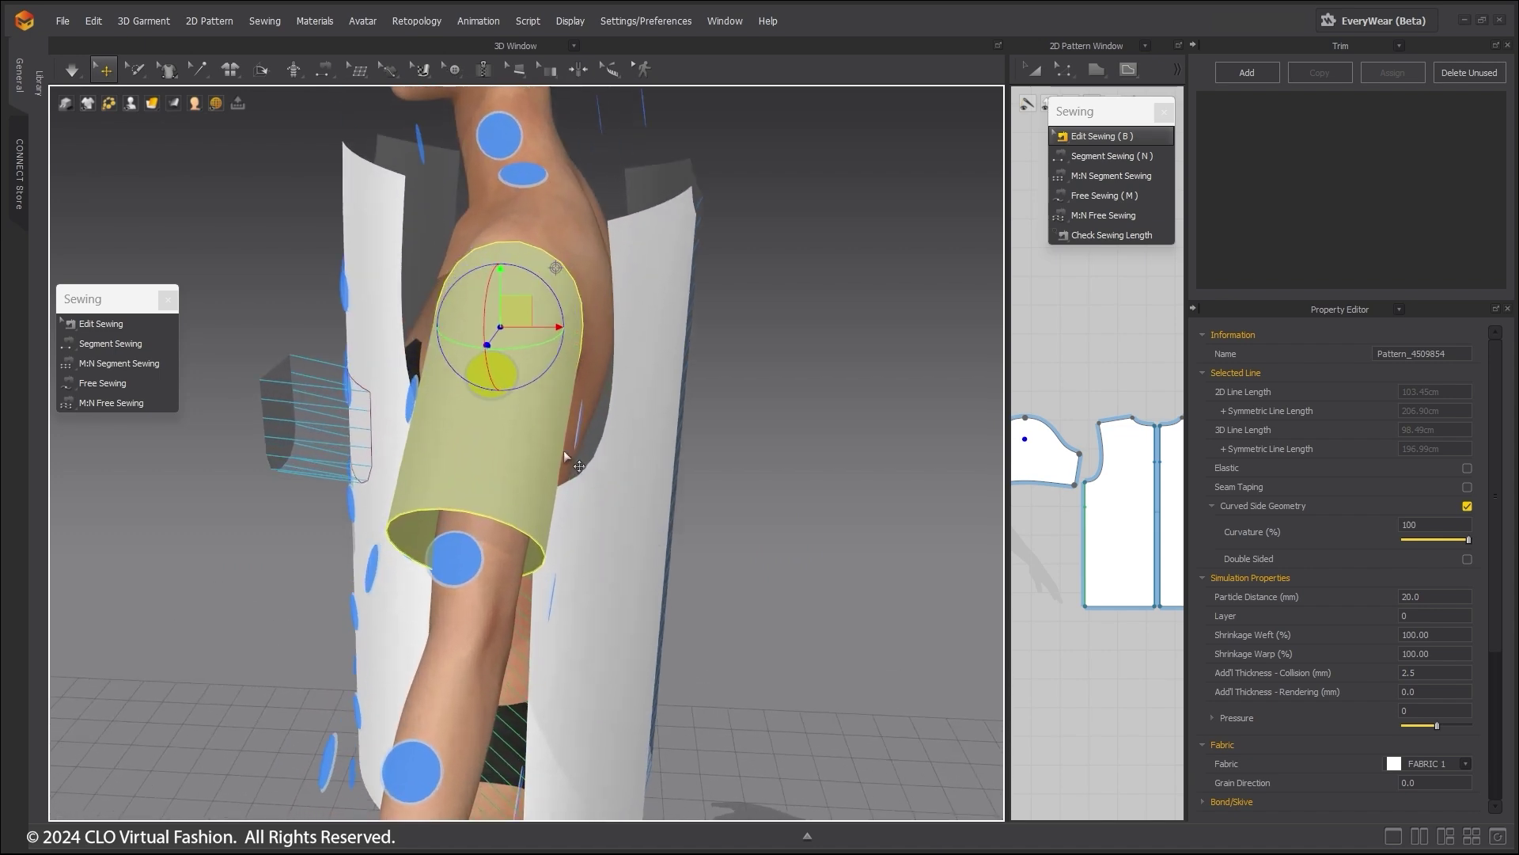
{"action": "right_click_drag", "start_coordinate": [564, 449], "coordinate": [647, 450]}
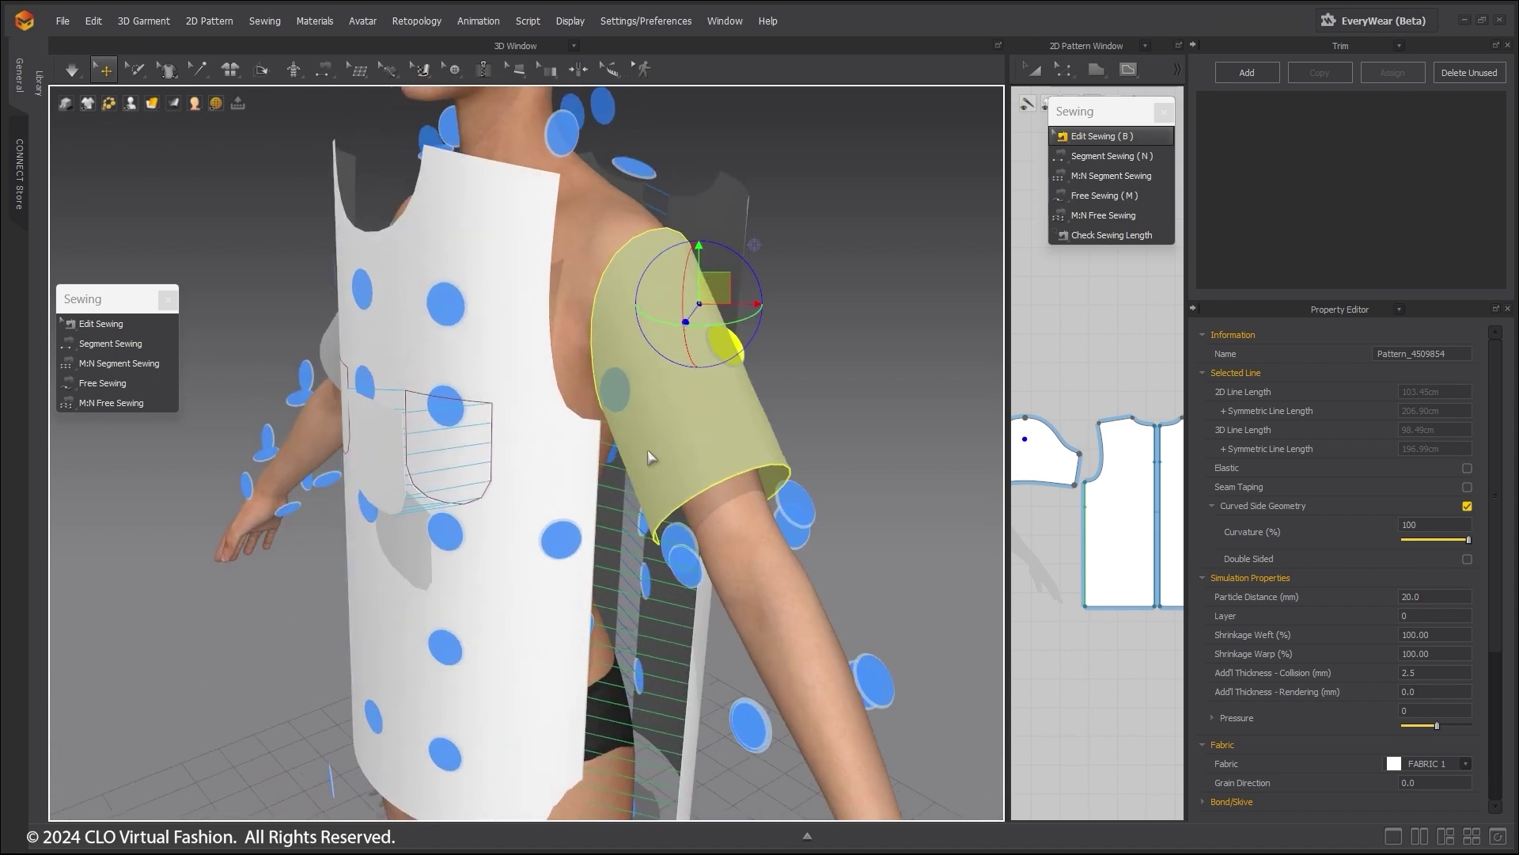
Sew the front armhole to the front half of the sleeve cap with Segment Sewing and reverse the crossed seam.
{"action": "left_click", "coordinate": [104, 345]}
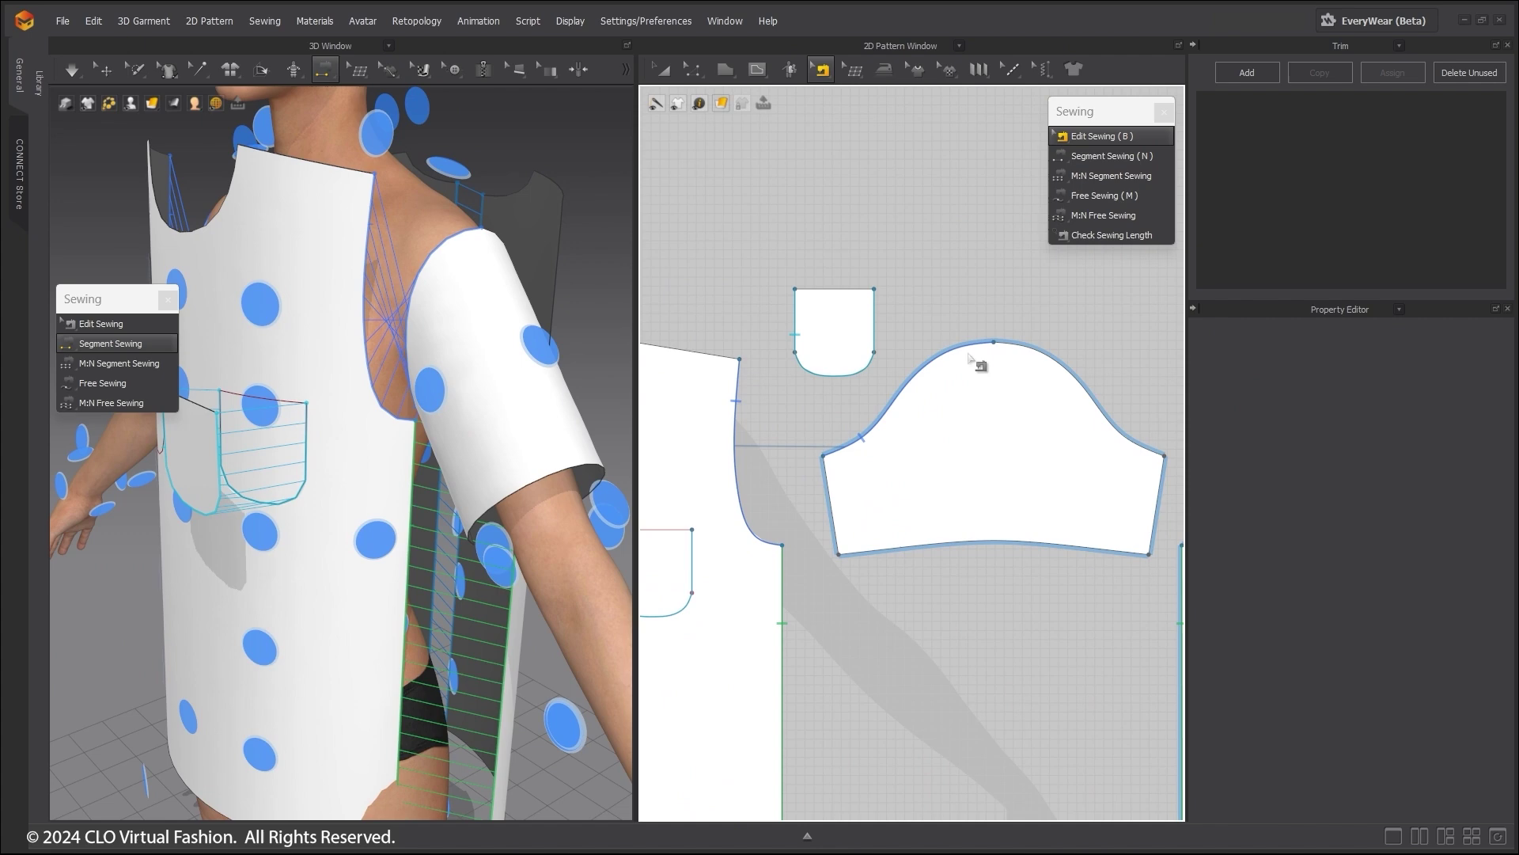
{"action": "left_click", "coordinate": [940, 358]}
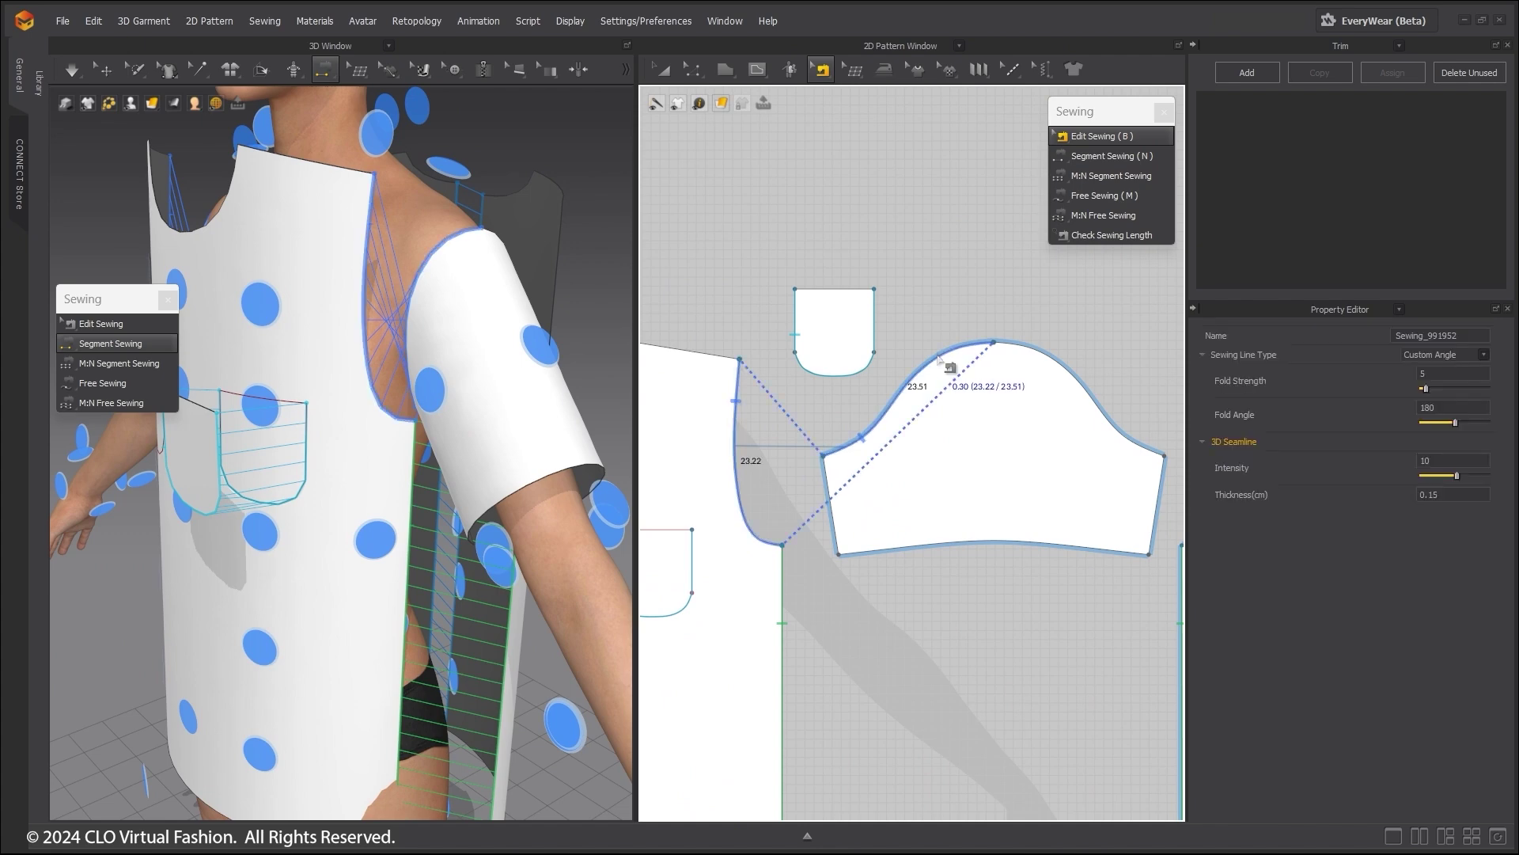
{"action": "right_click", "coordinate": [938, 356]}
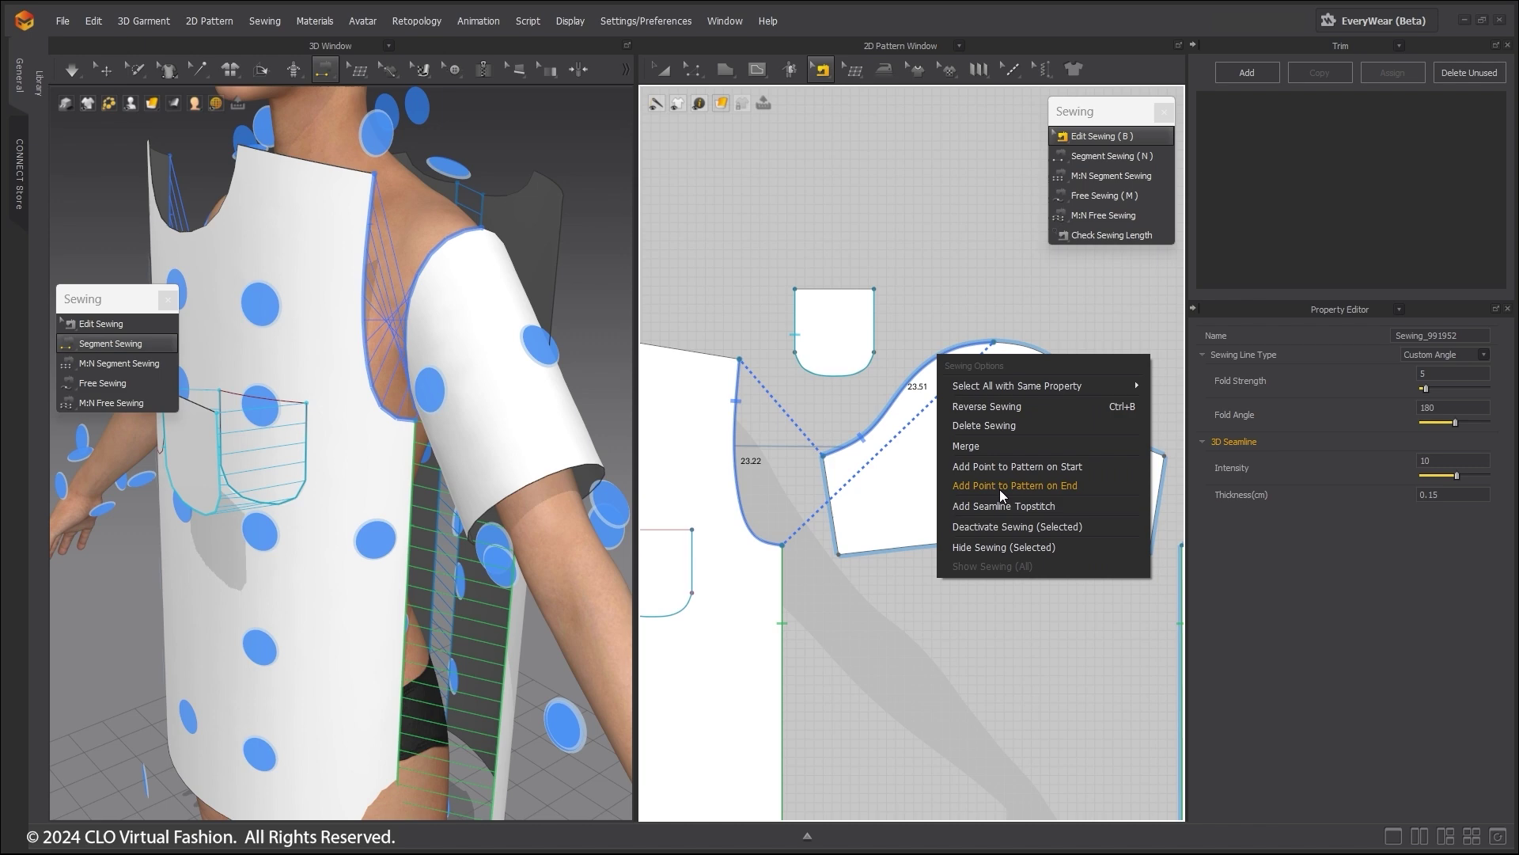
{"action": "left_click", "coordinate": [1003, 406]}
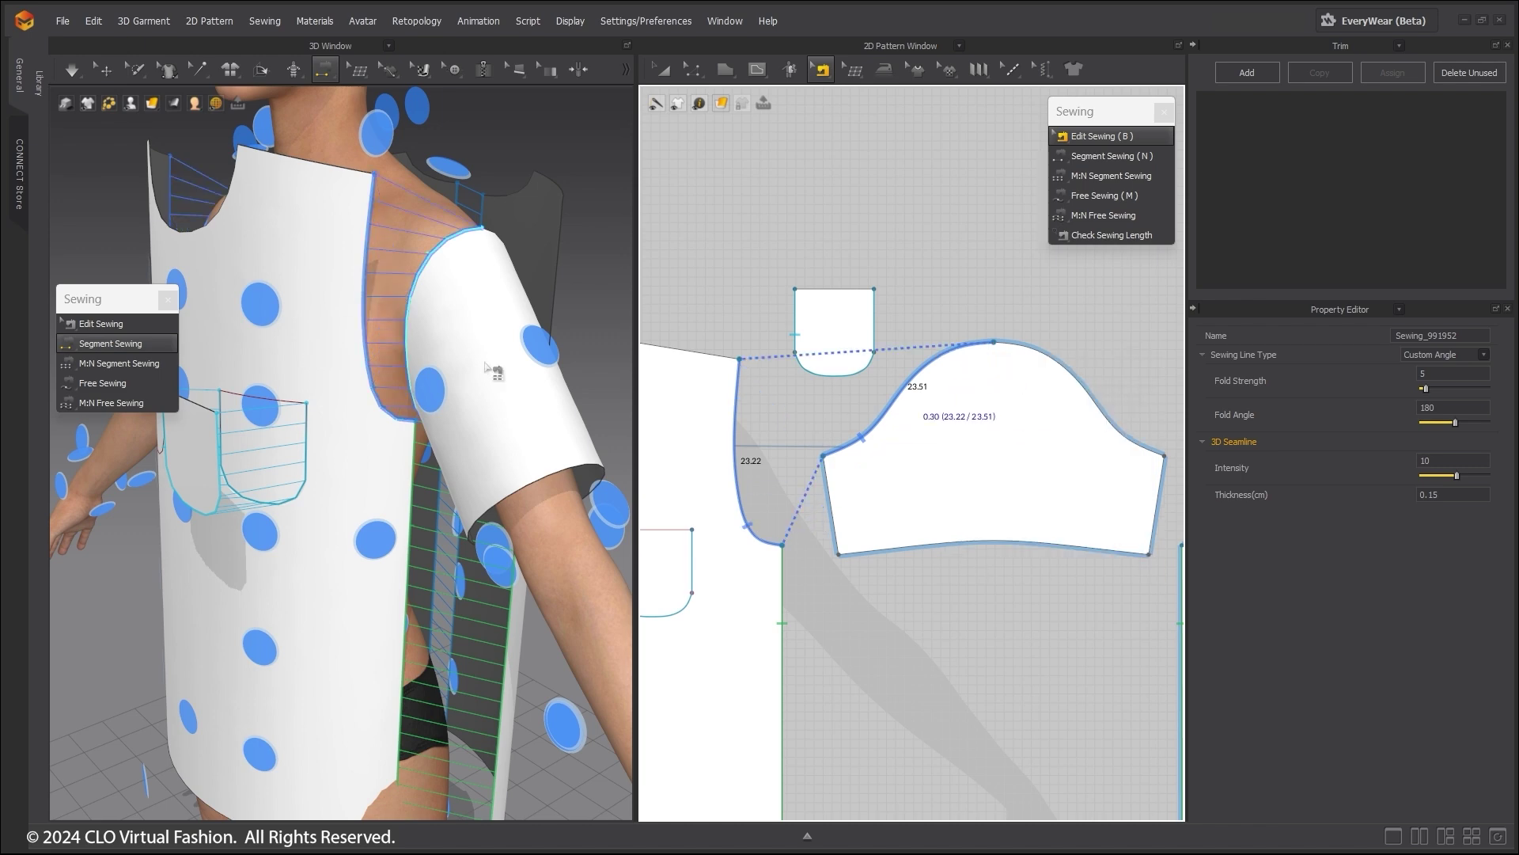
Sew the back half of the sleeve cap to the adjacent back piece's armhole with Segment Sewing.
{"action": "key", "text": "n"}
{"action": "right_click_drag", "start_coordinate": [427, 385], "coordinate": [226, 373]}
{"action": "scroll", "coordinate": [321, 387], "scroll_direction": "down", "scroll_amount": 4}
{"action": "scroll", "coordinate": [861, 622], "scroll_direction": "down", "scroll_amount": 4}
{"action": "middle_click_drag", "start_coordinate": [861, 622], "coordinate": [695, 519]}
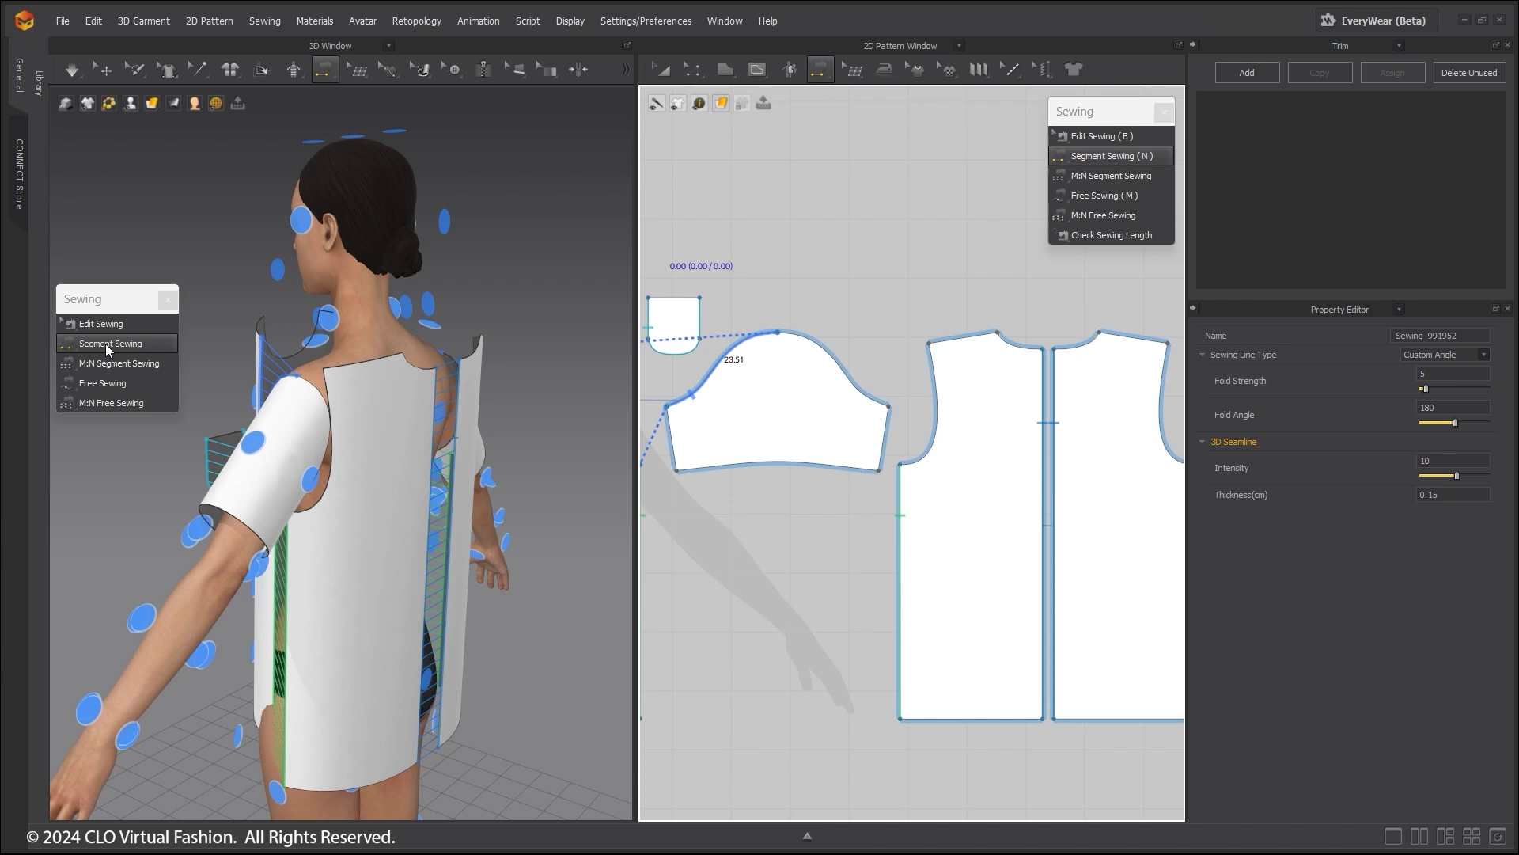
{"action": "scroll", "coordinate": [372, 471], "scroll_direction": "up", "scroll_amount": 3}
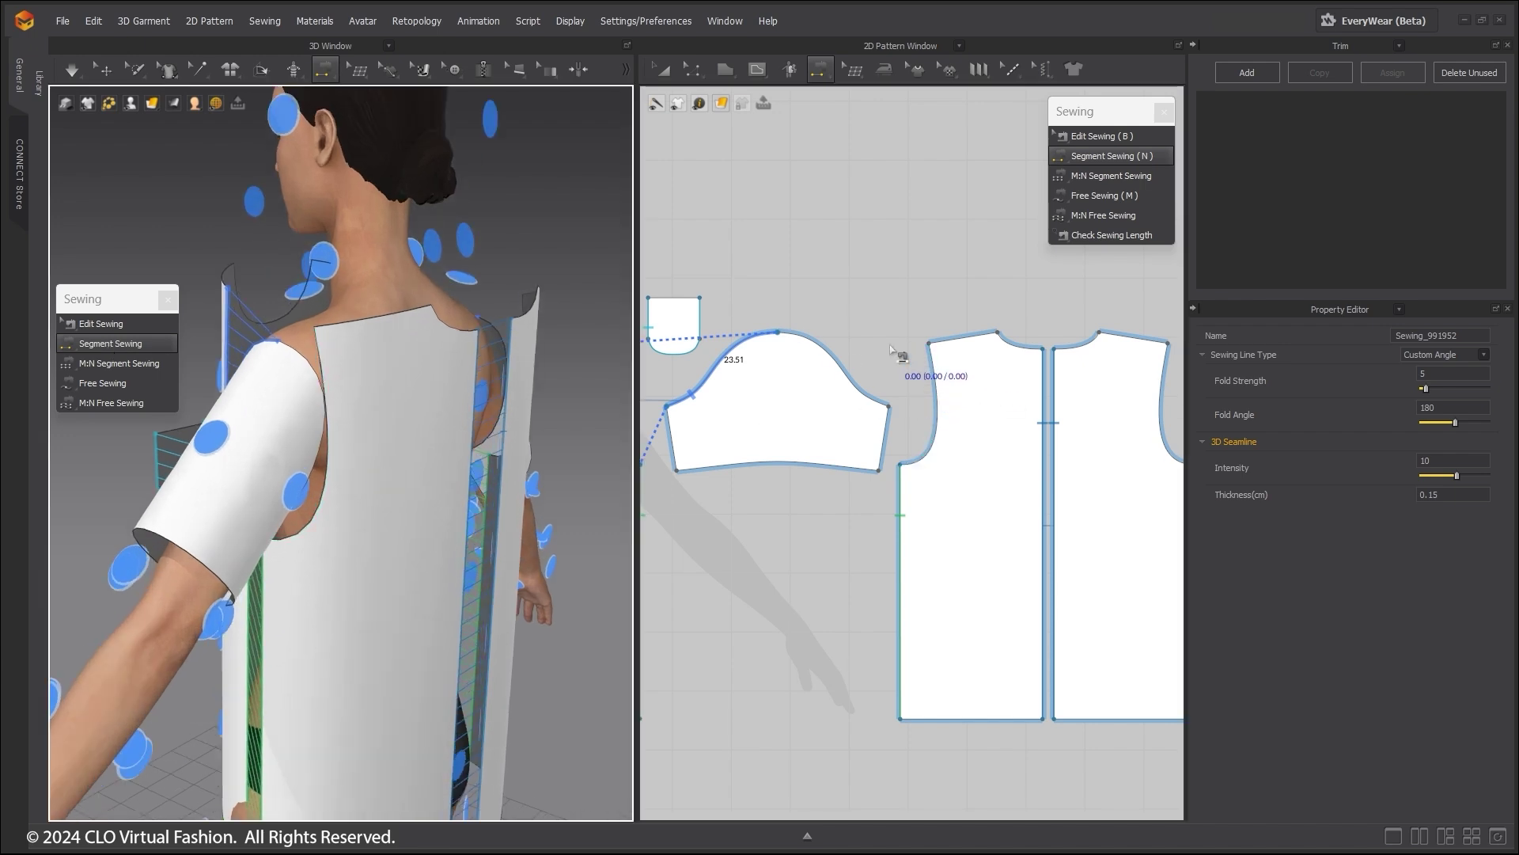
{"action": "left_click", "coordinate": [818, 342]}
{"action": "left_click", "coordinate": [922, 388]}
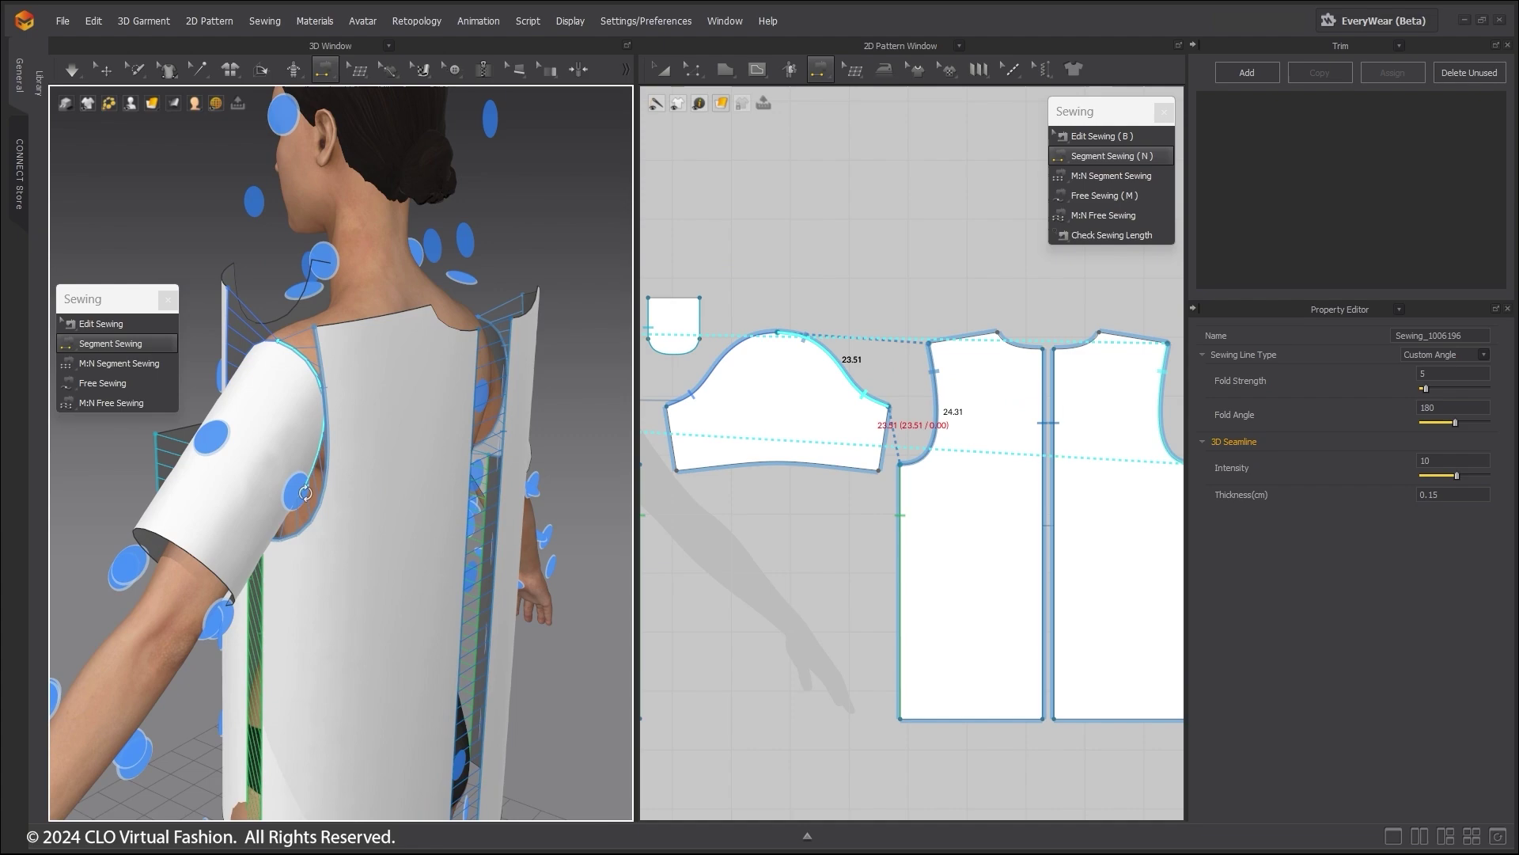
Sew the back piece's shoulder edge to the matching front shoulder edge in the 3D view.
{"action": "right_click_drag", "start_coordinate": [306, 493], "coordinate": [483, 538]}
{"action": "middle_click_drag", "start_coordinate": [317, 506], "coordinate": [474, 510]}
{"action": "scroll", "coordinate": [1035, 624], "scroll_direction": "down", "scroll_amount": 4}
{"action": "right_click_drag", "start_coordinate": [395, 412], "coordinate": [431, 467]}
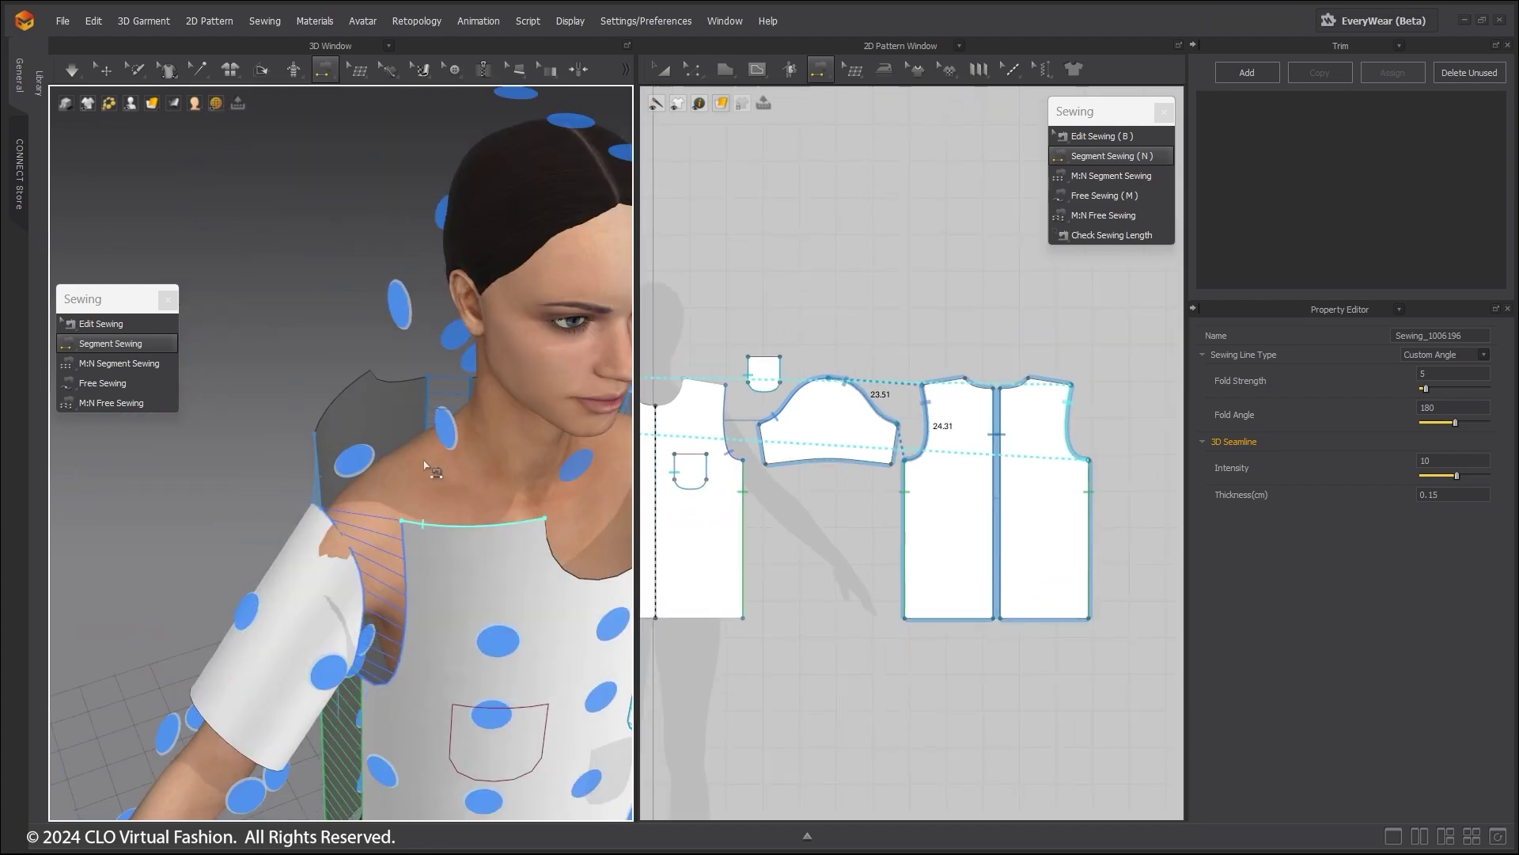
{"action": "left_click", "coordinate": [352, 384]}
{"action": "left_click", "coordinate": [516, 523]}
Sew the sleeve's two short underarm edges together with Segment Sewing in the 2D pattern view.
{"action": "scroll", "coordinate": [507, 507], "scroll_direction": "down", "scroll_amount": 4}
{"action": "mouse_move", "coordinate": [506, 506]}
{"action": "right_mouse_down"}
{"action": "mouse_move", "coordinate": [326, 529]}
{"action": "mouse_move", "coordinate": [469, 559]}
{"action": "mouse_move", "coordinate": [316, 507]}
{"action": "mouse_move", "coordinate": [485, 500]}
{"action": "right_mouse_up"}
{"action": "scroll", "coordinate": [468, 558], "scroll_direction": "down", "scroll_amount": 5}
{"action": "scroll", "coordinate": [485, 500], "scroll_direction": "up", "scroll_amount": 5}
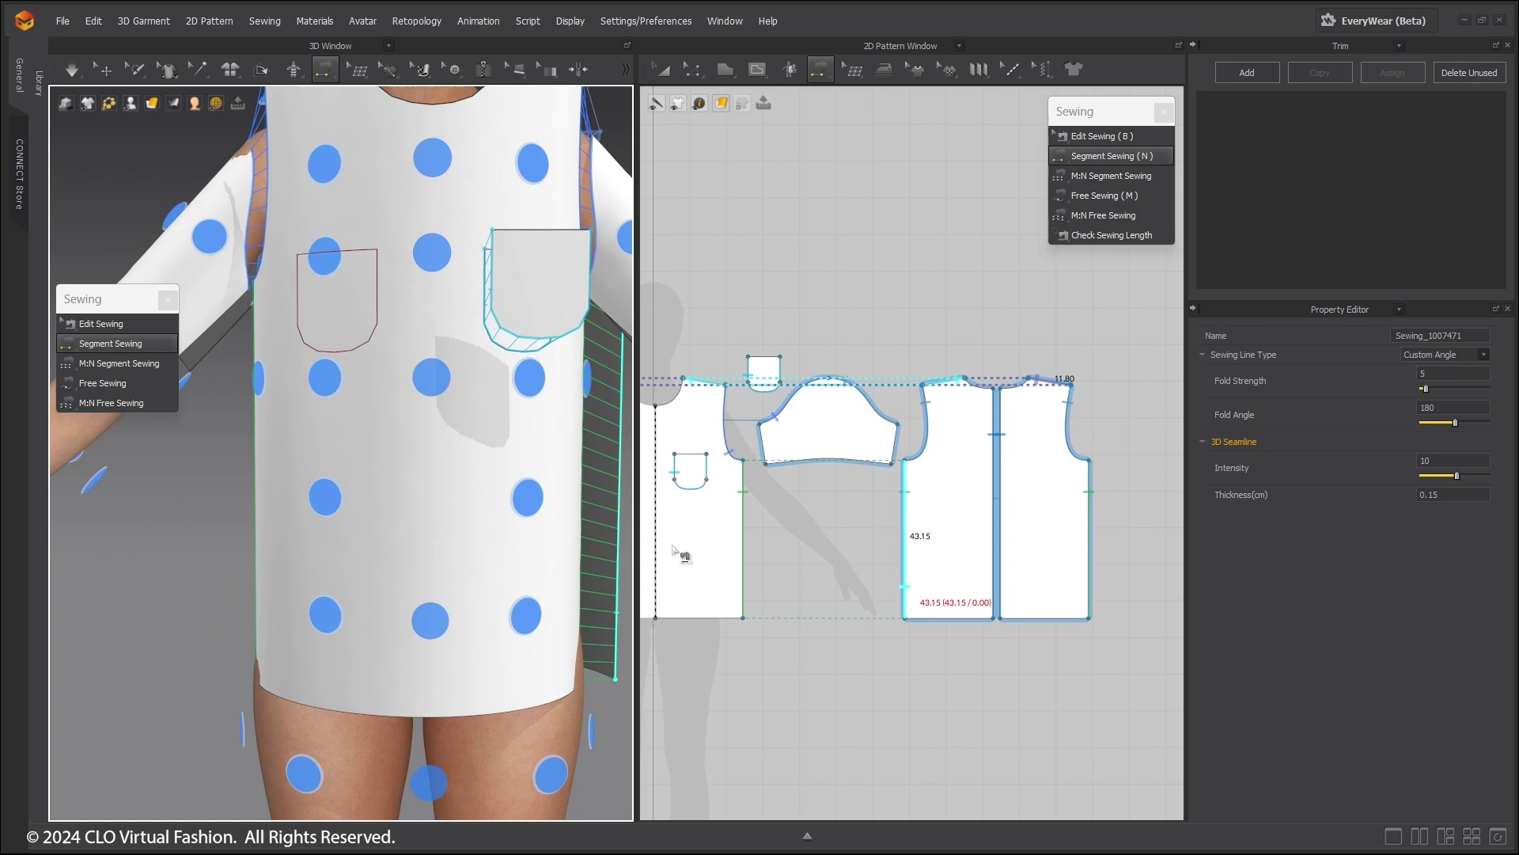
{"action": "right_click_drag", "start_coordinate": [340, 507], "coordinate": [312, 356]}
{"action": "middle_click_drag", "start_coordinate": [311, 356], "coordinate": [467, 400]}
{"action": "middle_click_drag", "start_coordinate": [797, 504], "coordinate": [862, 538]}
{"action": "scroll", "coordinate": [889, 535], "scroll_direction": "up", "scroll_amount": 4}
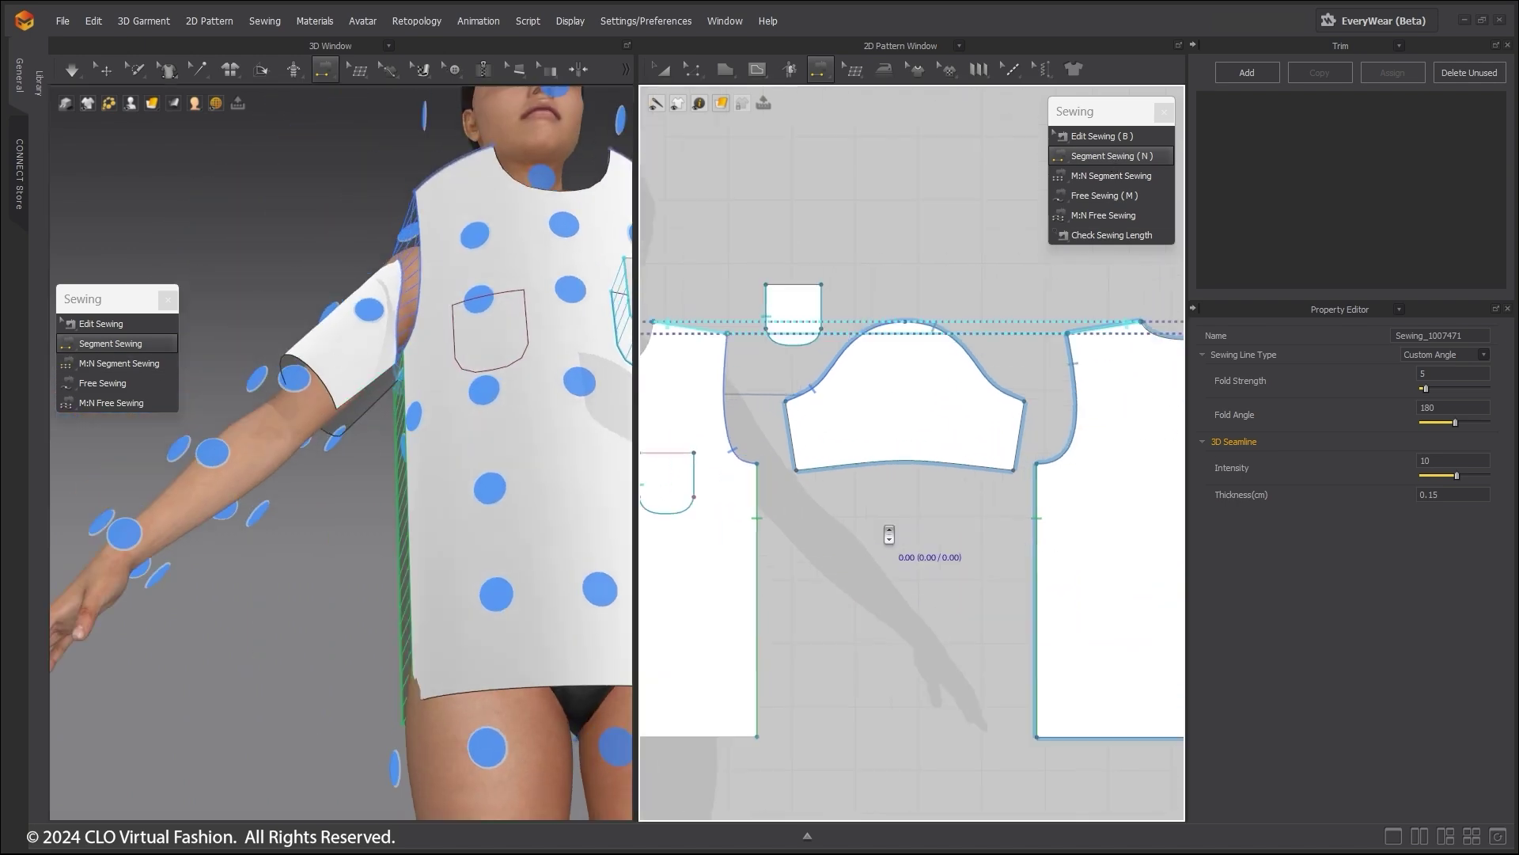
{"action": "scroll", "coordinate": [889, 535], "scroll_direction": "up", "scroll_amount": 2}
{"action": "left_click", "coordinate": [761, 387]}
{"action": "left_click", "coordinate": [1067, 387]}
Close the floating 3D sewing palette and simulate the garment on the avatar with the Normal simulation mode.
{"action": "middle_click_drag", "start_coordinate": [526, 554], "coordinate": [335, 557]}
{"action": "scroll", "coordinate": [336, 554], "scroll_direction": "down", "scroll_amount": 3}
{"action": "right_click_drag", "start_coordinate": [336, 554], "coordinate": [238, 514]}
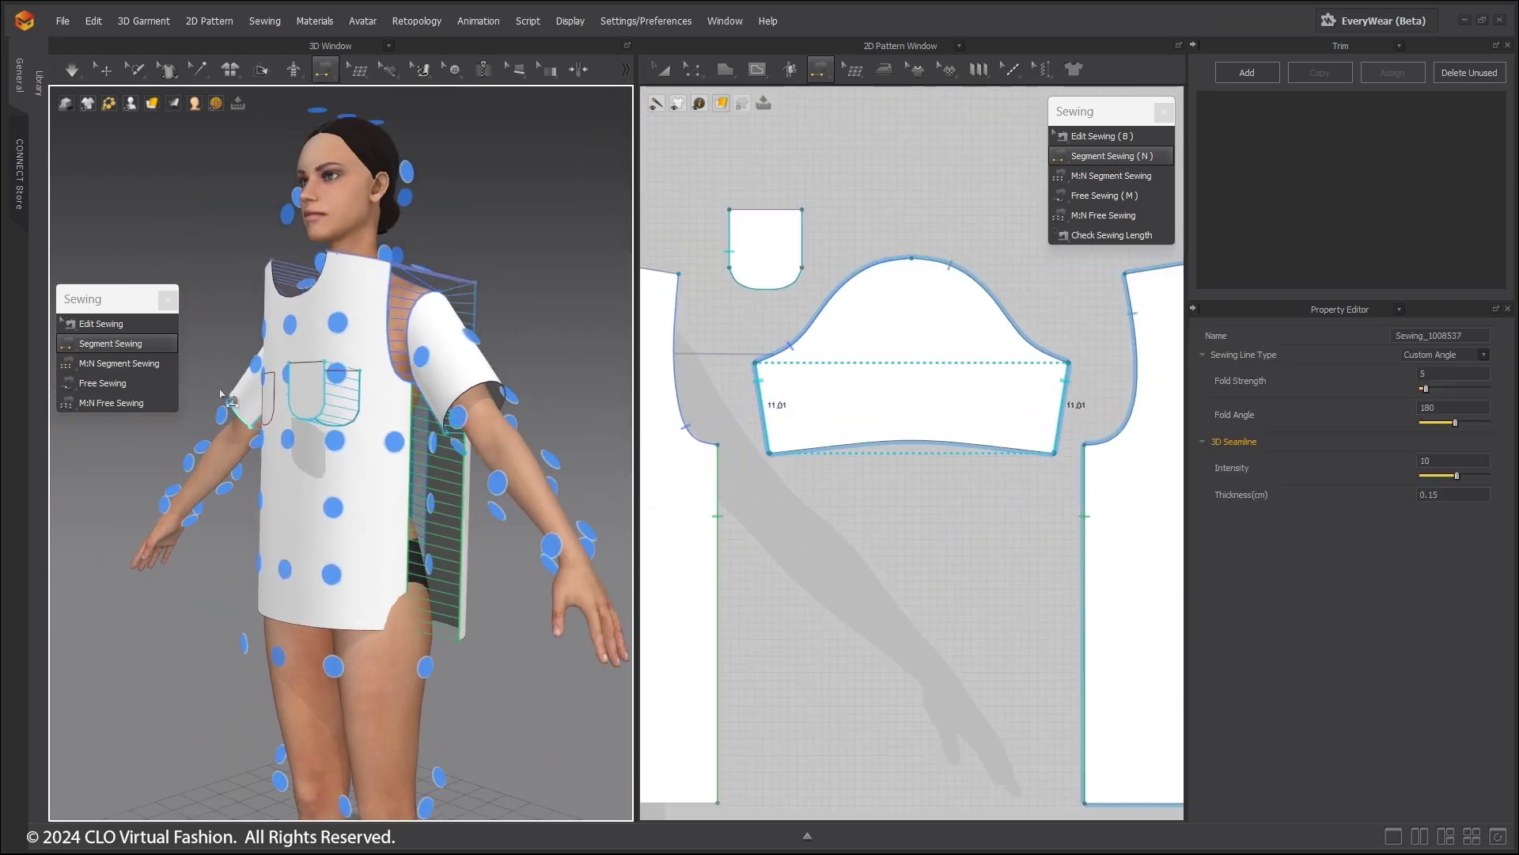
{"action": "left_click", "coordinate": [168, 299]}
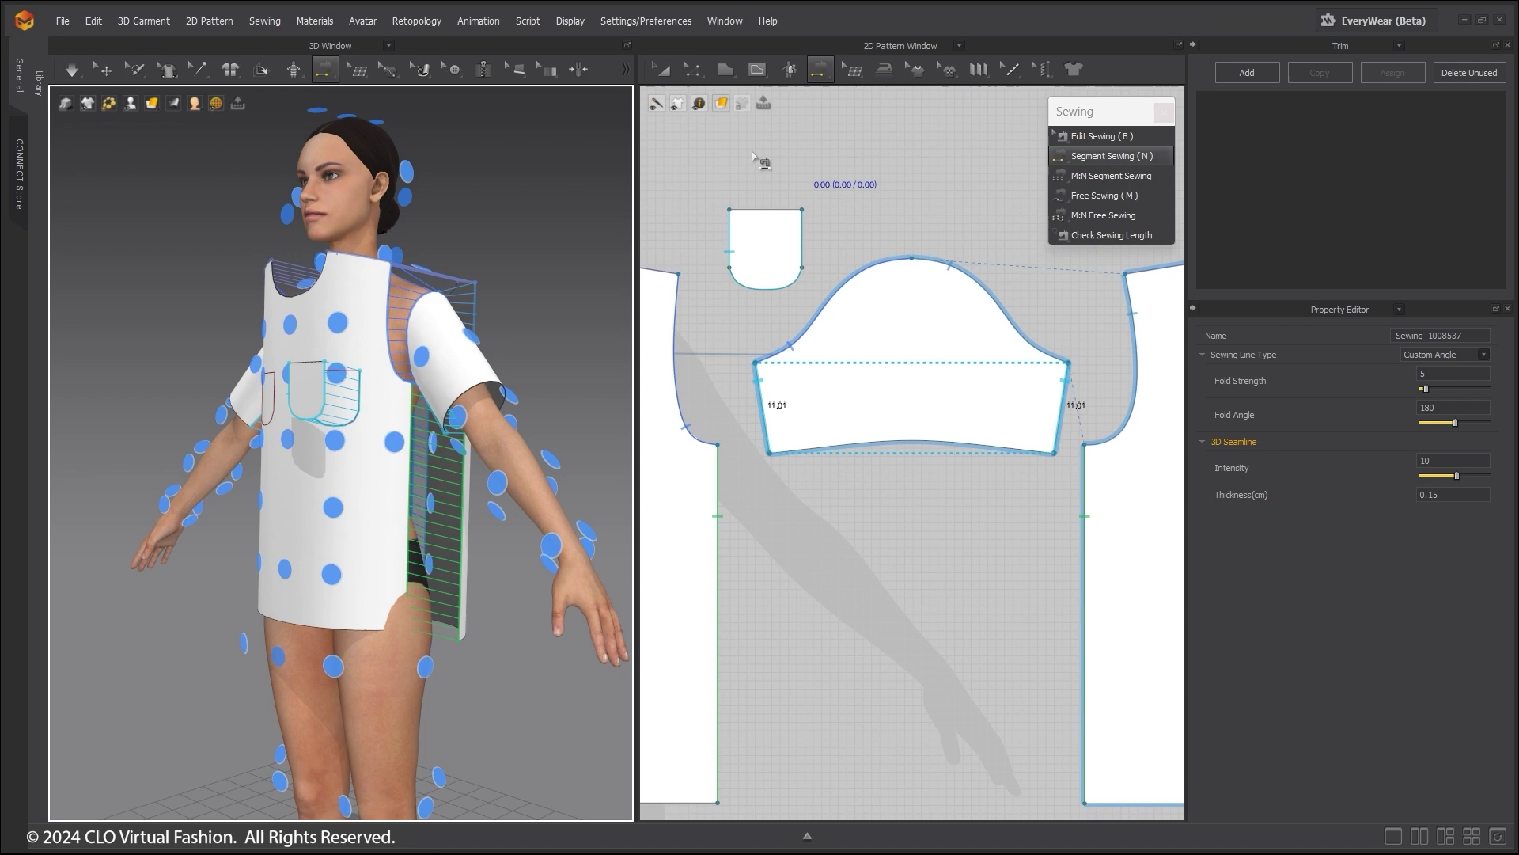
{"action": "key", "text": "2"}
{"action": "mouse_move", "coordinate": [111, 104]}
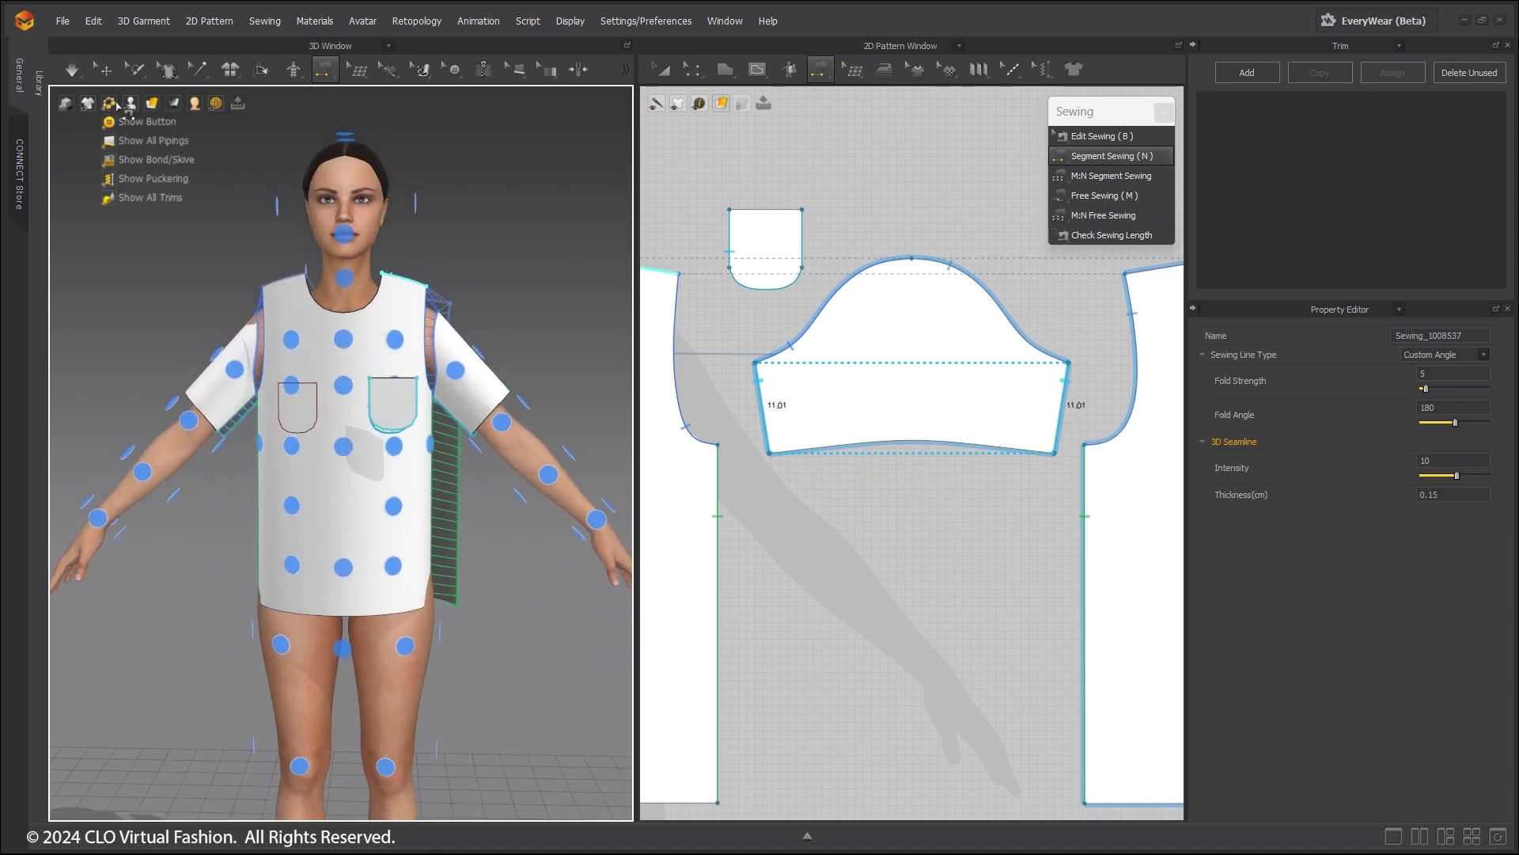
{"action": "mouse_move", "coordinate": [67, 68]}
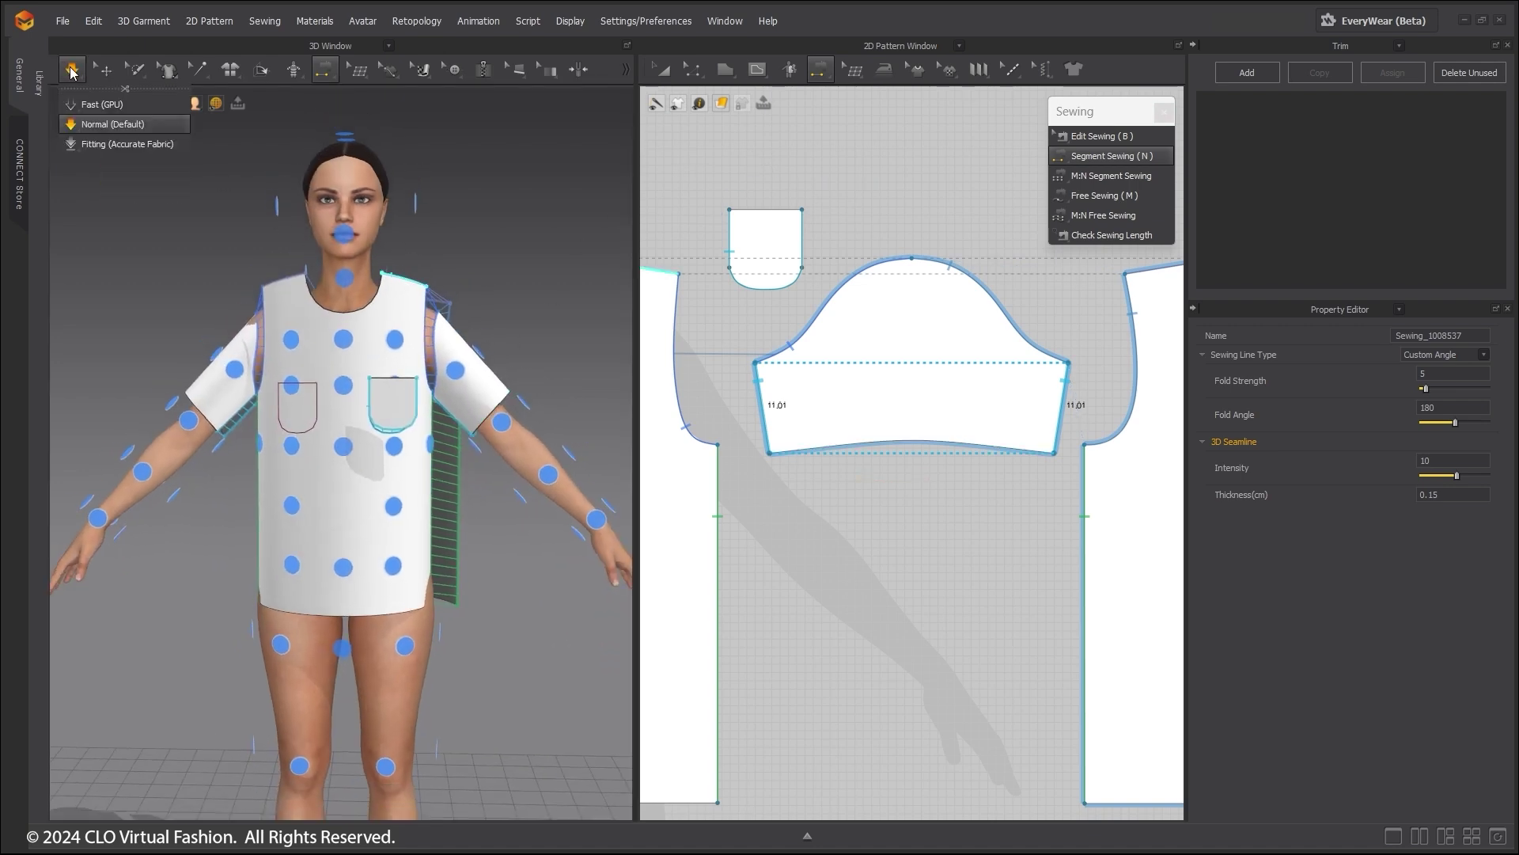
{"action": "left_click", "coordinate": [71, 71]}
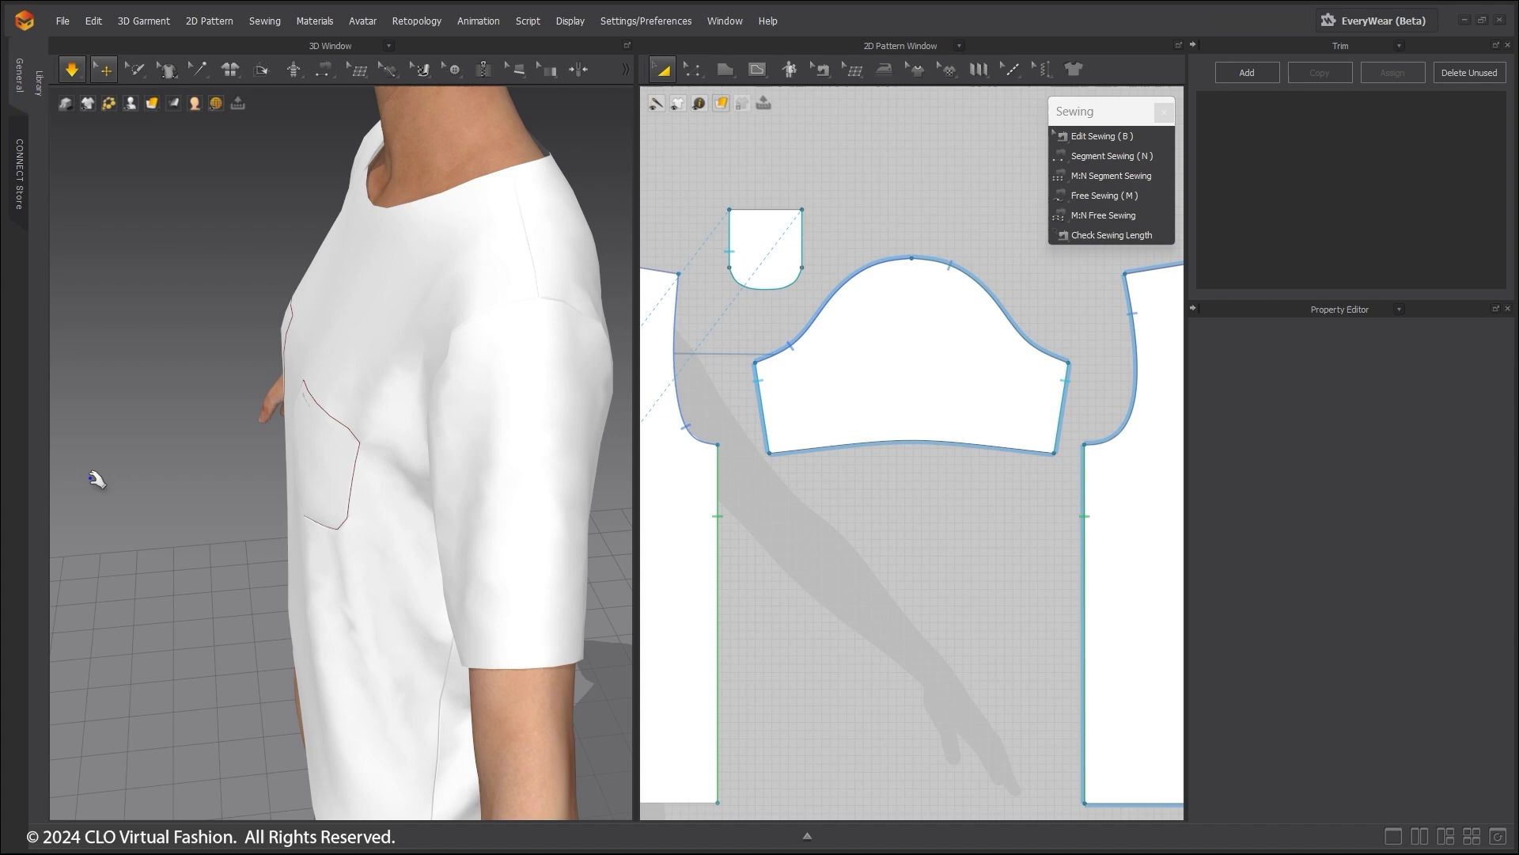
Pull the pocket to the outside of the front piece during simulation and let the shirt settle on the avatar.
{"action": "left_click_drag", "start_coordinate": [328, 434], "coordinate": [265, 456]}
{"action": "right_click_drag", "start_coordinate": [263, 455], "coordinate": [370, 454]}
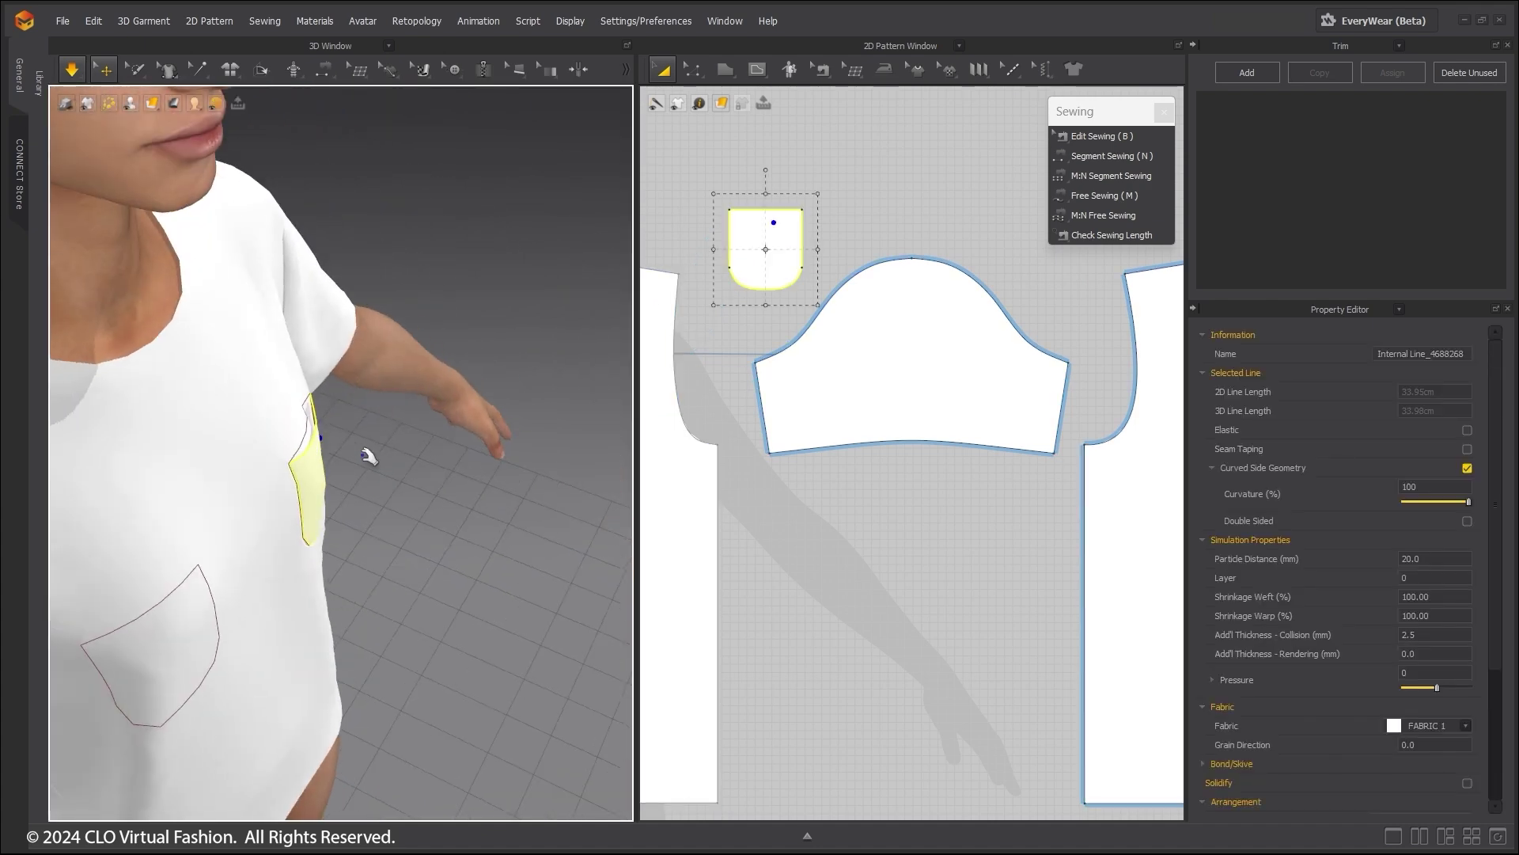
{"action": "mouse_move", "coordinate": [321, 452]}
{"action": "left_mouse_down"}
{"action": "mouse_move", "coordinate": [376, 444]}
{"action": "mouse_move", "coordinate": [329, 447]}
{"action": "left_mouse_up"}
{"action": "key", "text": "space"}
{"action": "right_click_drag", "start_coordinate": [190, 522], "coordinate": [256, 475]}
{"action": "scroll", "coordinate": [255, 475], "scroll_direction": "down", "scroll_amount": 4}
{"action": "scroll", "coordinate": [256, 475], "scroll_direction": "down", "scroll_amount": 2}
{"action": "middle_click_drag", "start_coordinate": [424, 507], "coordinate": [423, 466]}
{"action": "scroll", "coordinate": [414, 468], "scroll_direction": "down", "scroll_amount": 3}
{"action": "key", "text": "space"}
Remove the linked editing from the two halves of the front piece in the 2D pattern view.
{"action": "middle_click_drag", "start_coordinate": [798, 568], "coordinate": [1122, 538]}
{"action": "middle_click_drag", "start_coordinate": [922, 526], "coordinate": [971, 519]}
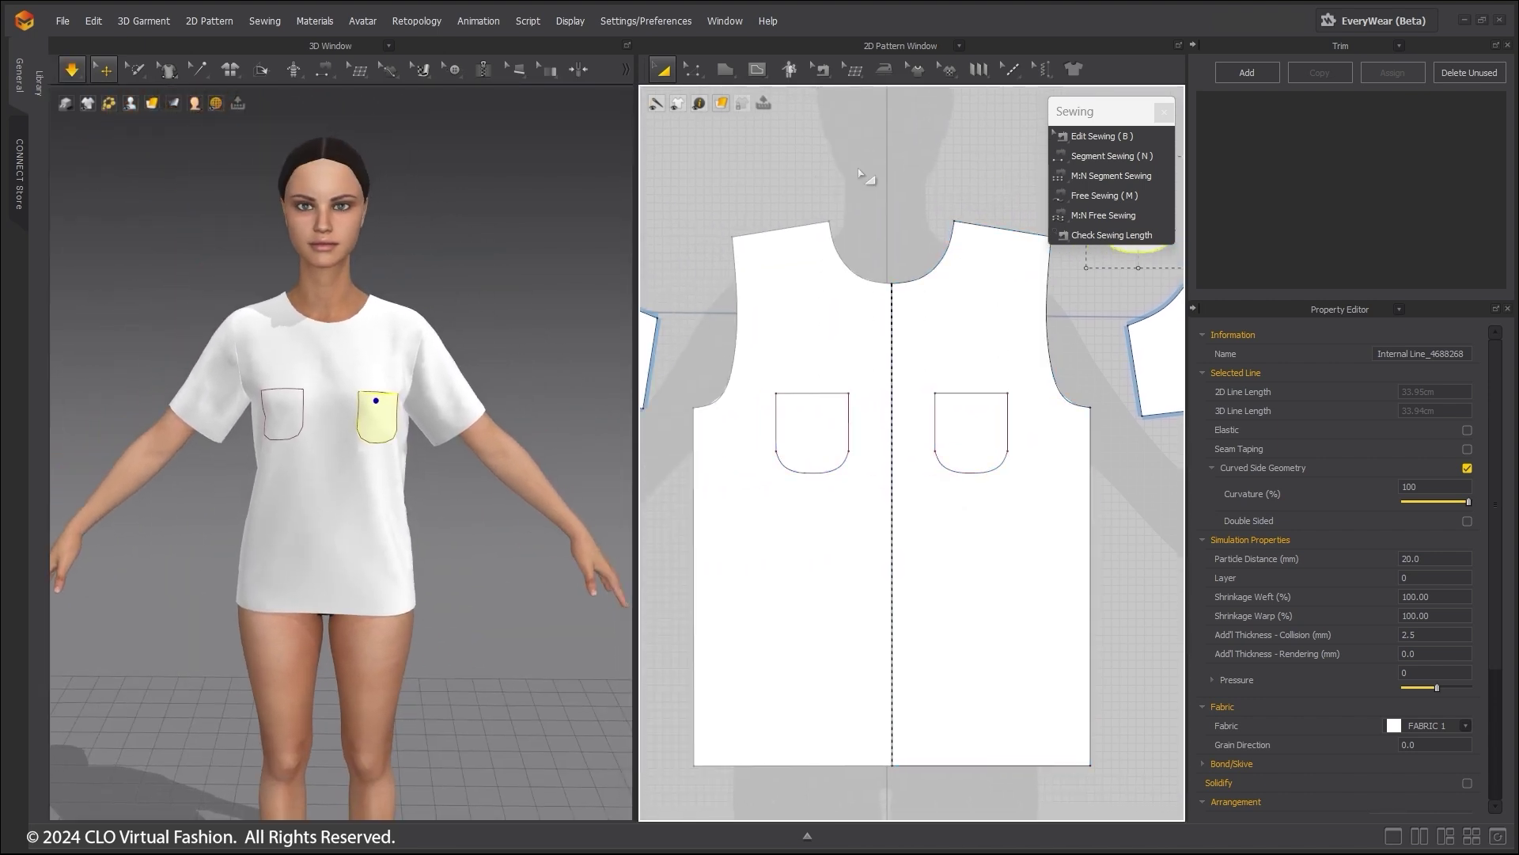
{"action": "left_click", "coordinate": [860, 359]}
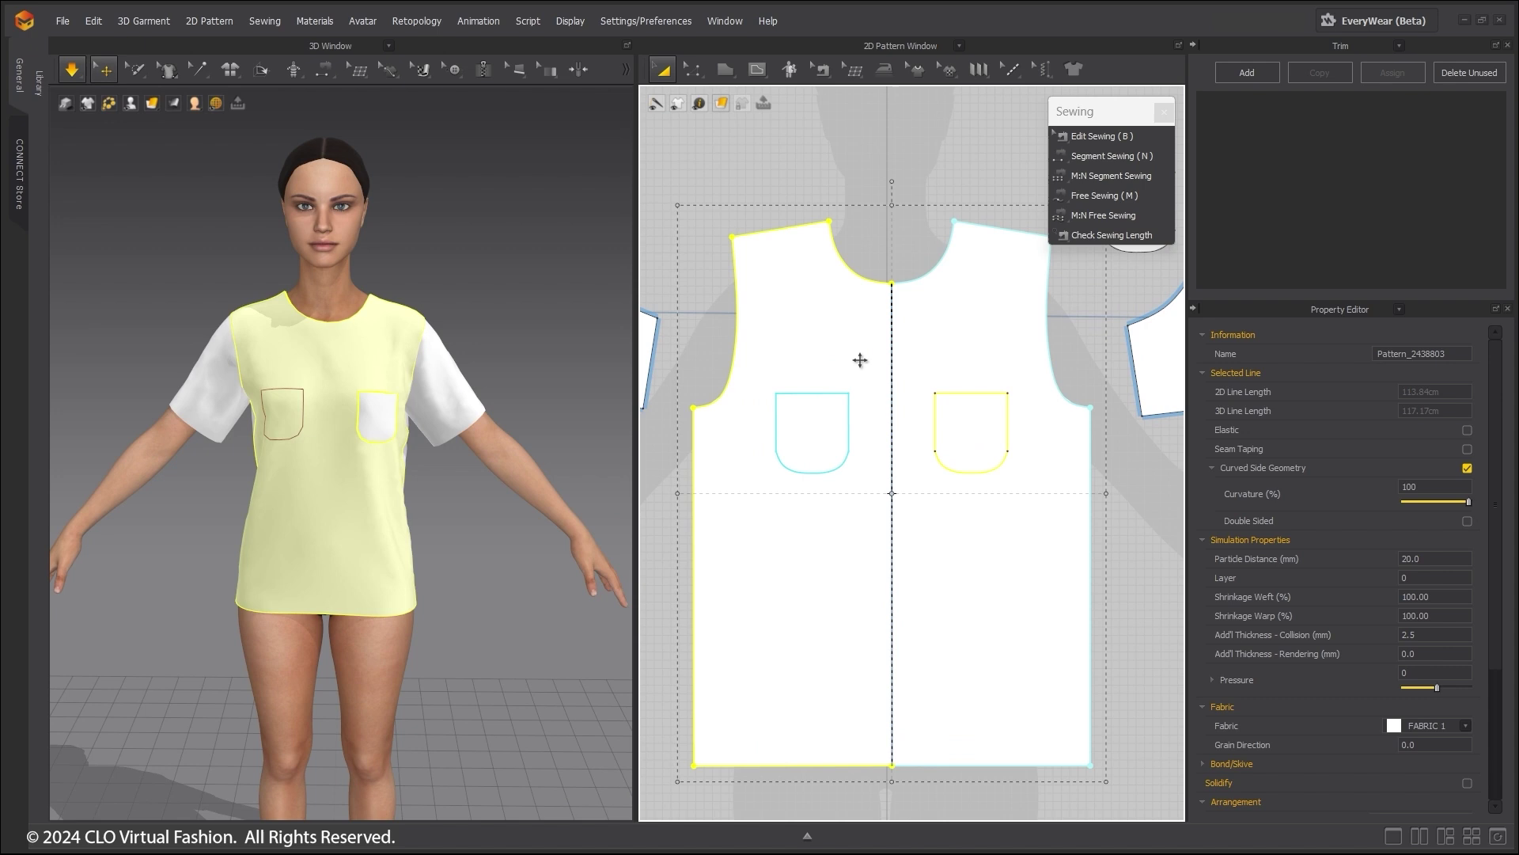
{"action": "right_click", "coordinate": [860, 362]}
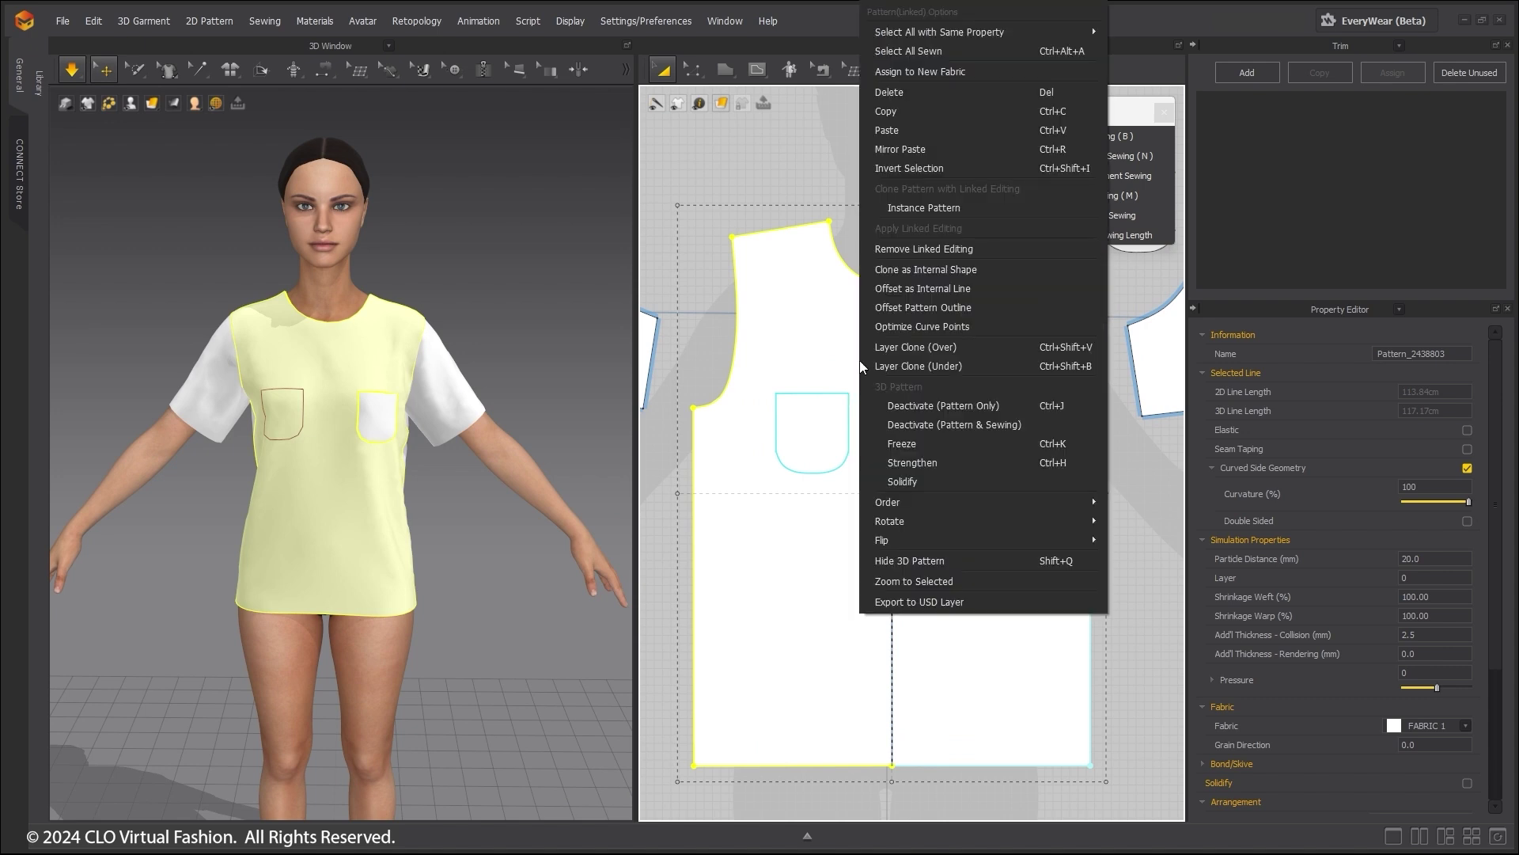
{"action": "left_click", "coordinate": [912, 248]}
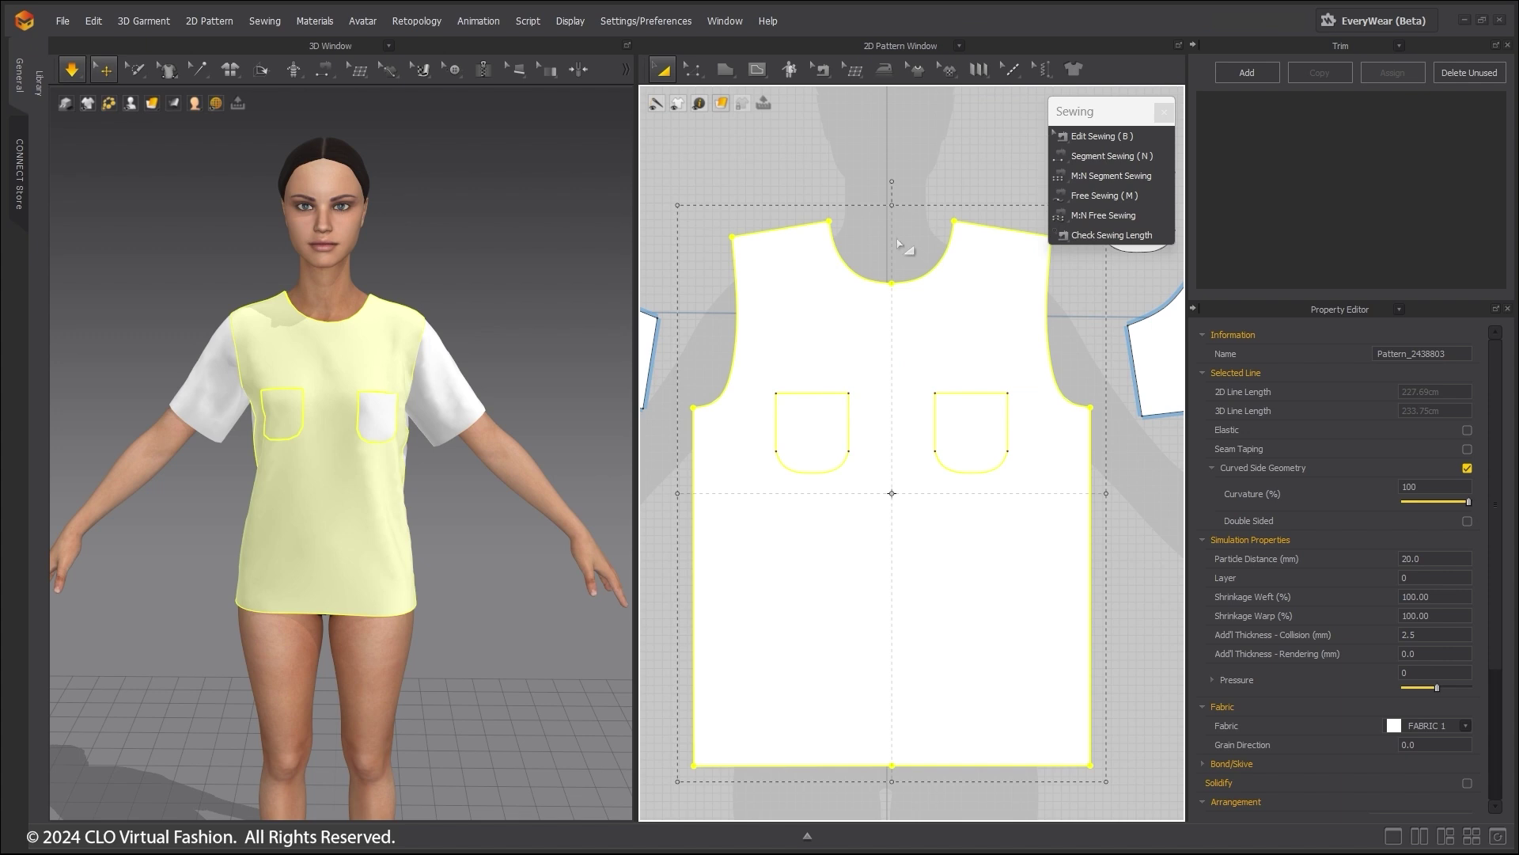
Select the extra pocket outline on the half of the front piece without a sewn pocket and delete it.
{"action": "key", "text": "z"}
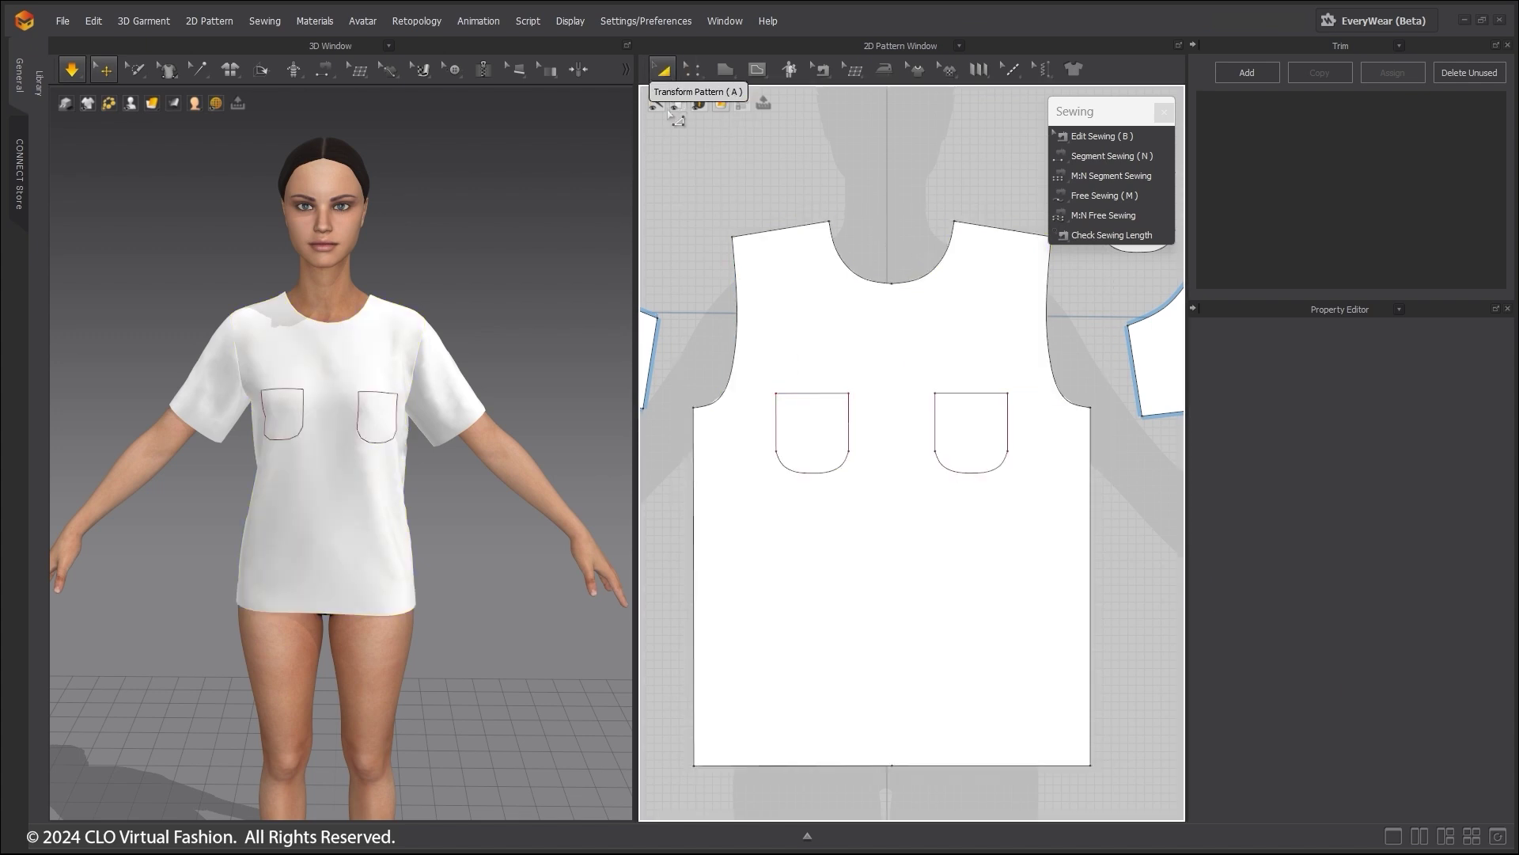
{"action": "left_click", "coordinate": [669, 78]}
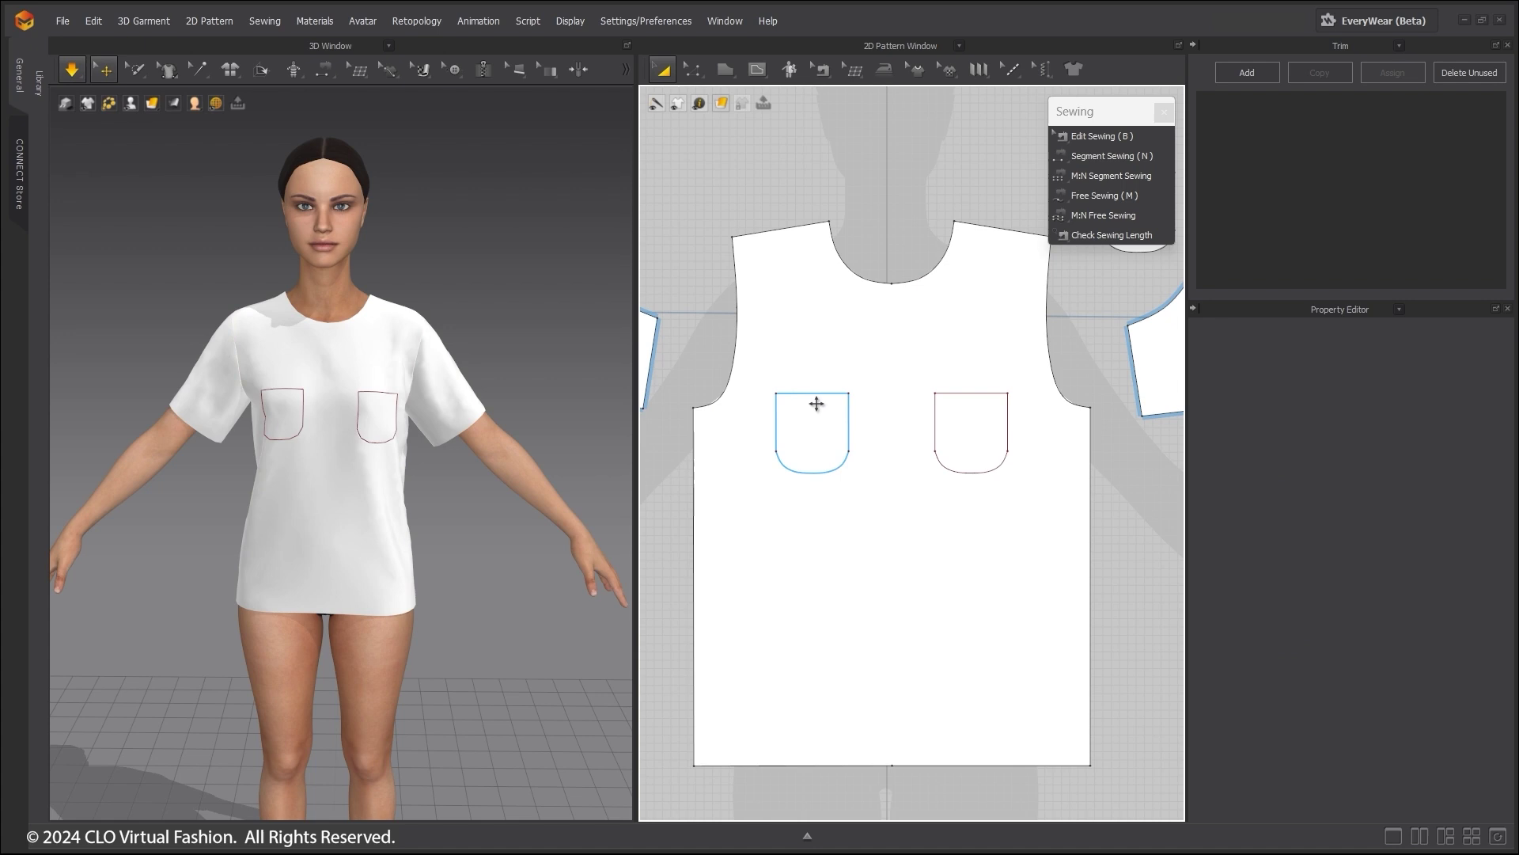
{"action": "left_click", "coordinate": [874, 523]}
{"action": "key", "text": "Delete"}
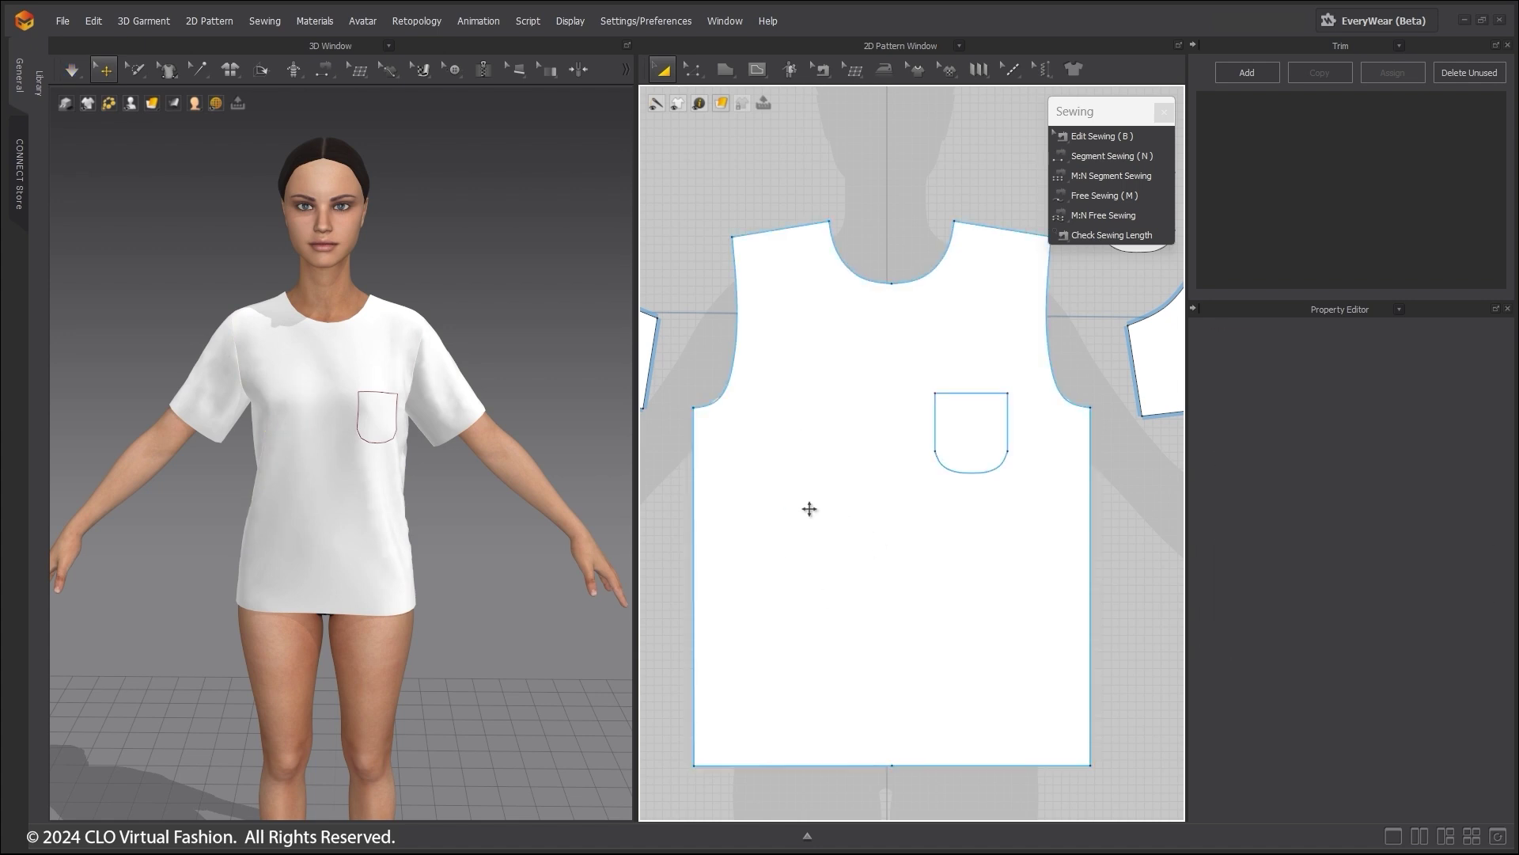
{"action": "right_click_drag", "start_coordinate": [320, 494], "coordinate": [484, 564]}
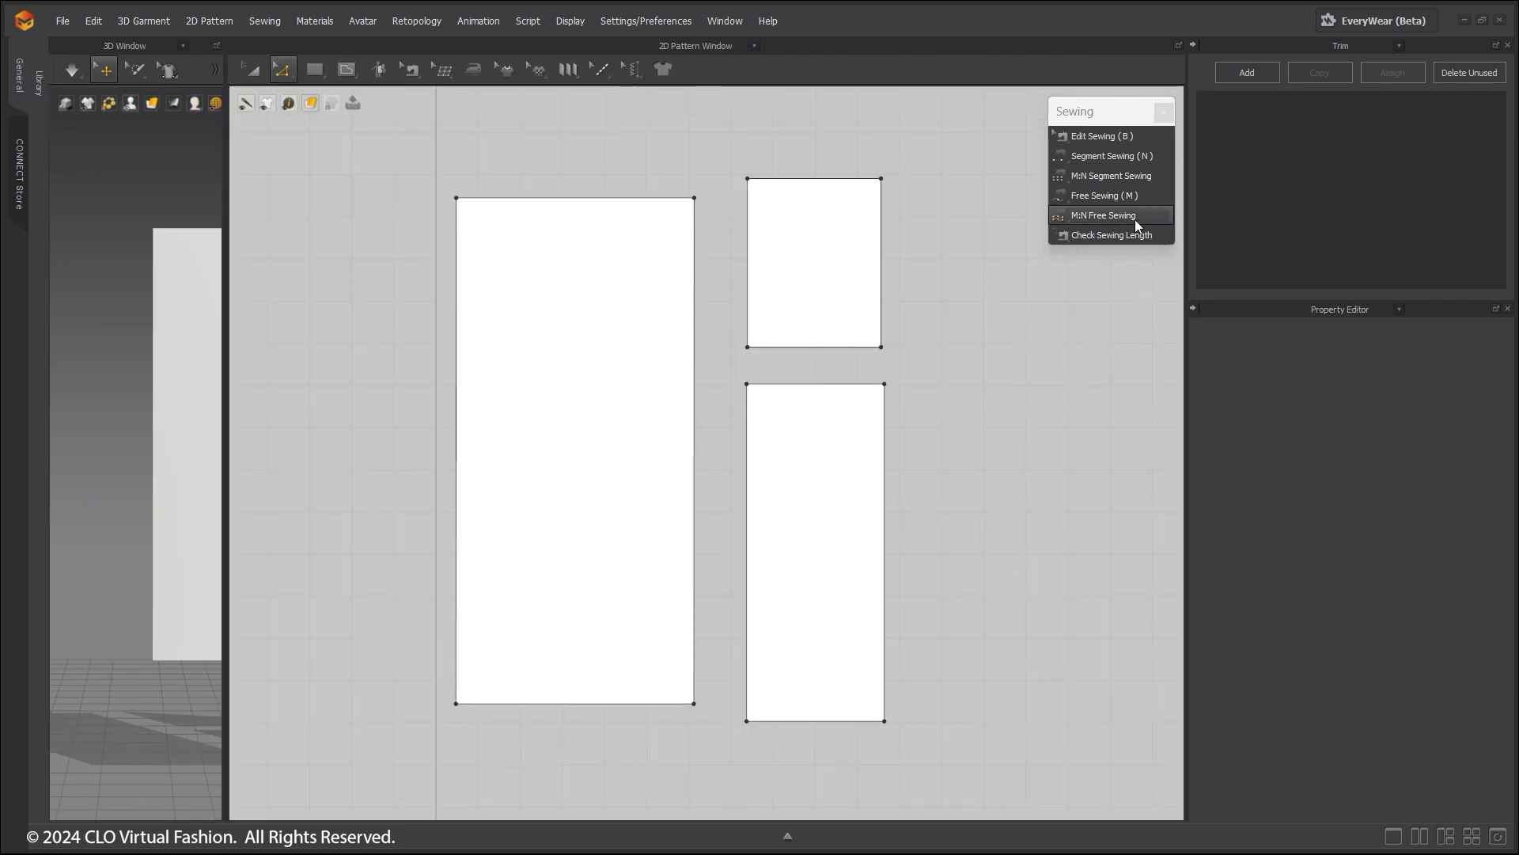
Display the line lengths of the three rectangular pieces to compare their edges, and hide them again.
{"action": "left_click", "coordinate": [1098, 178]}
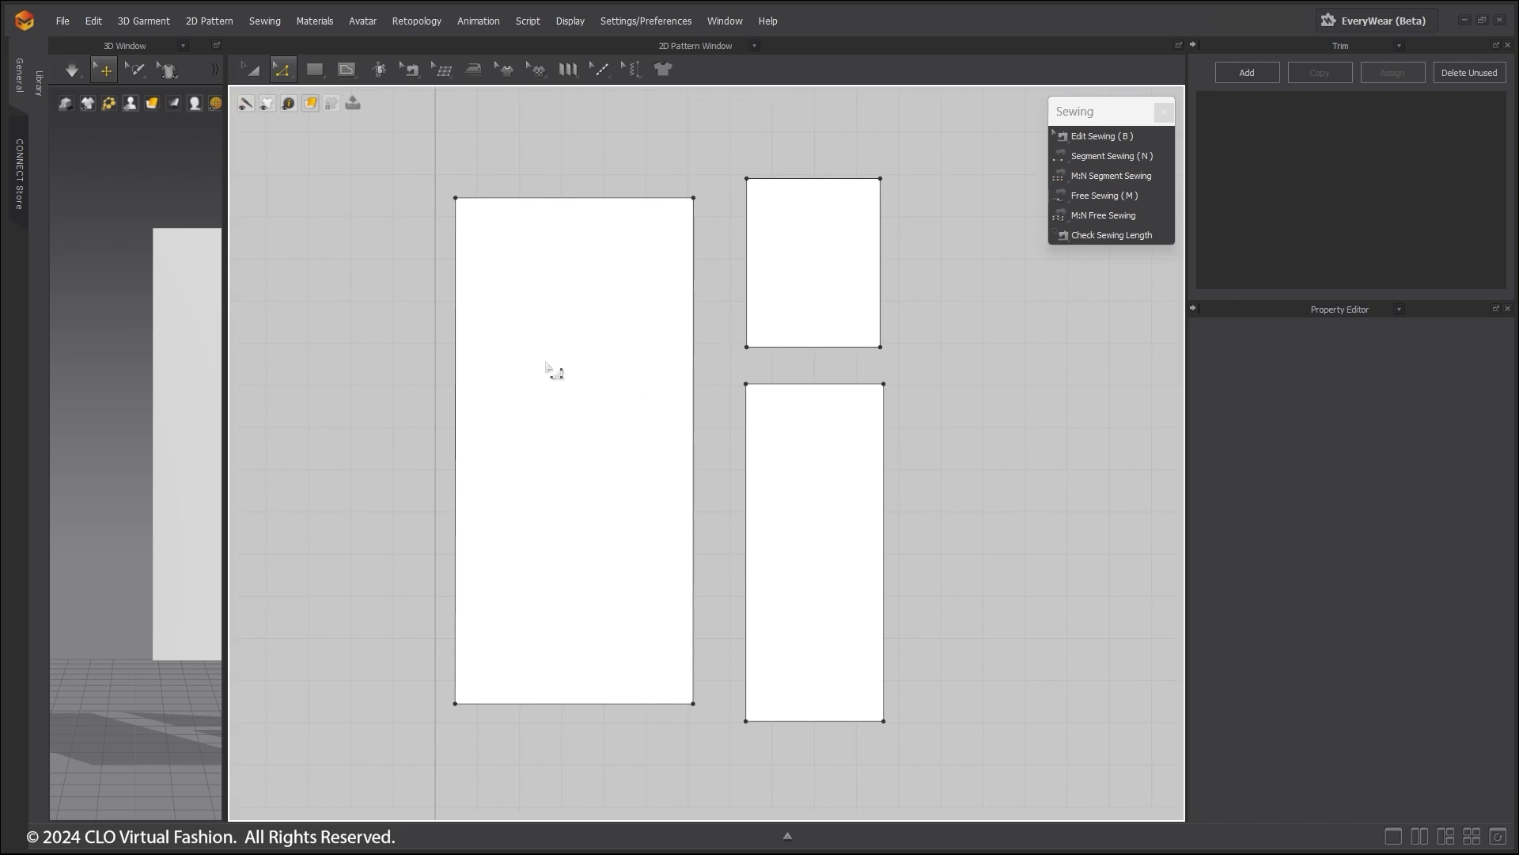
{"action": "key", "text": "shift+z"}
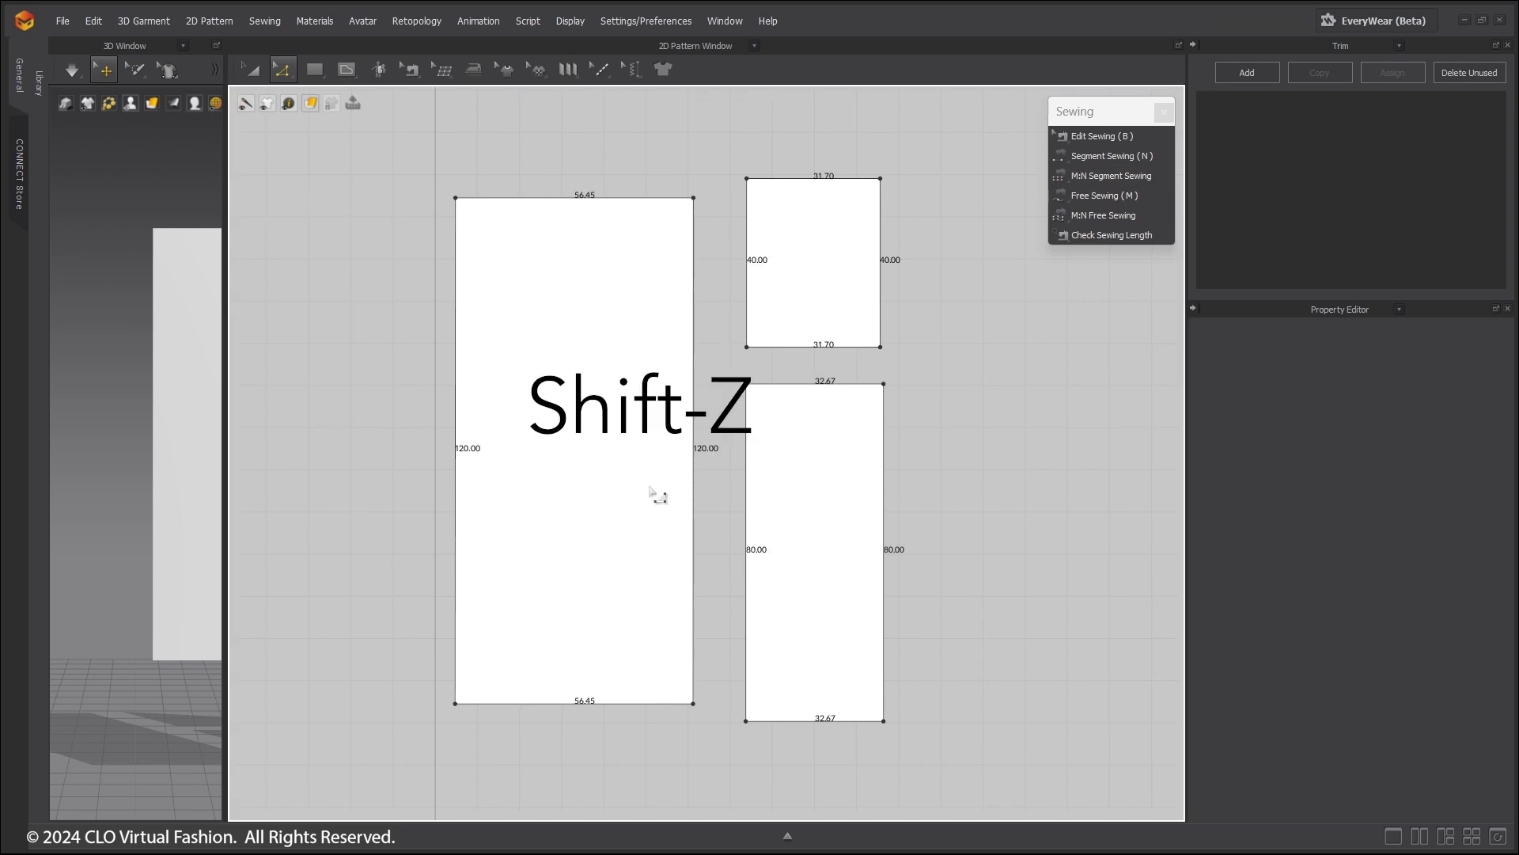
{"action": "scroll", "coordinate": [734, 552], "scroll_direction": "up", "scroll_amount": 3}
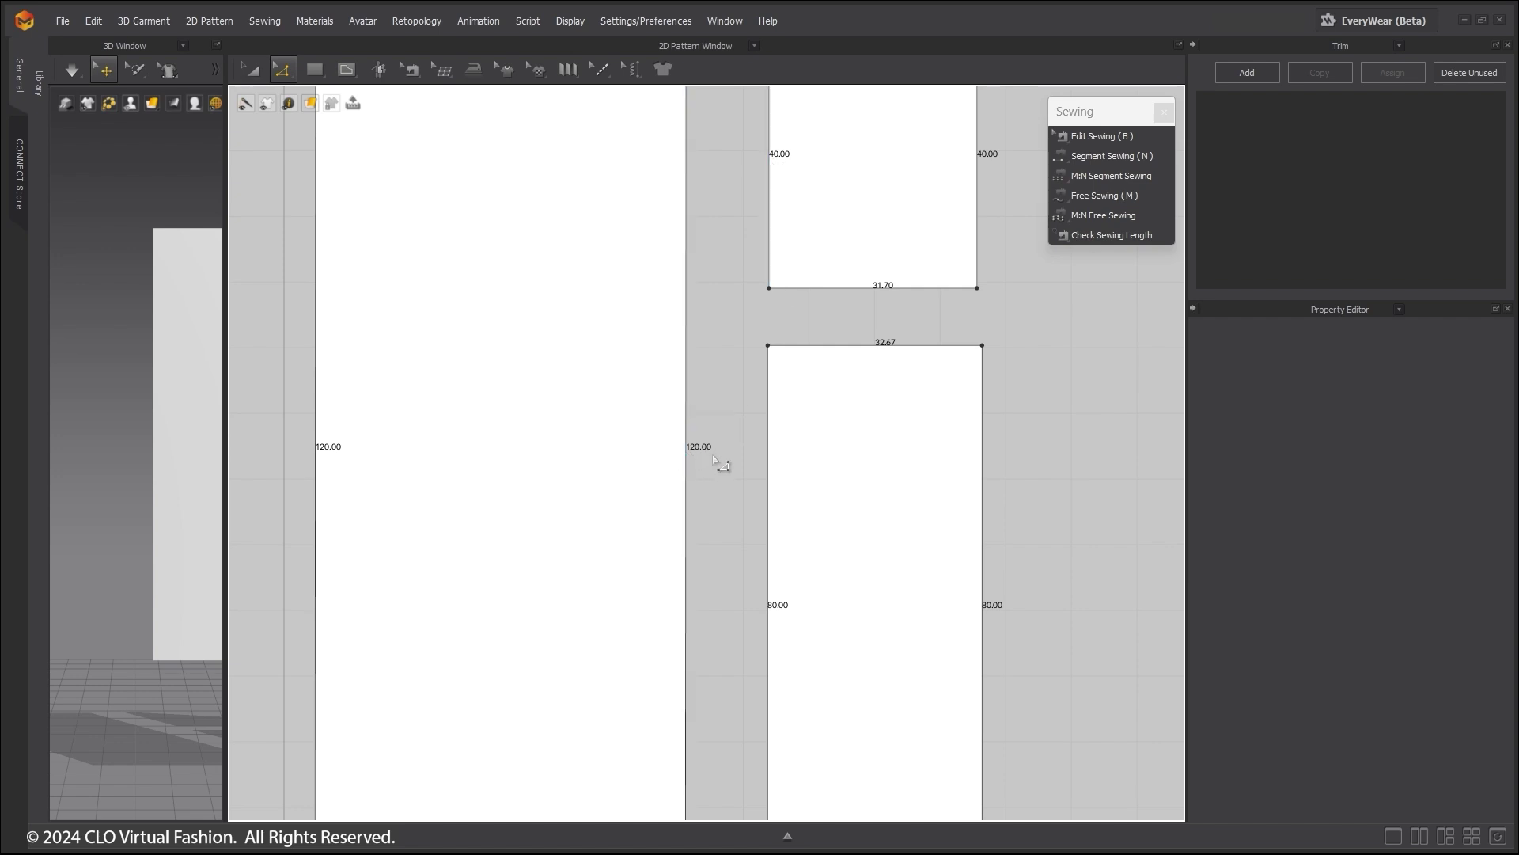
{"action": "key", "text": "shift+z"}
{"action": "scroll", "coordinate": [765, 488], "scroll_direction": "down", "scroll_amount": 2}
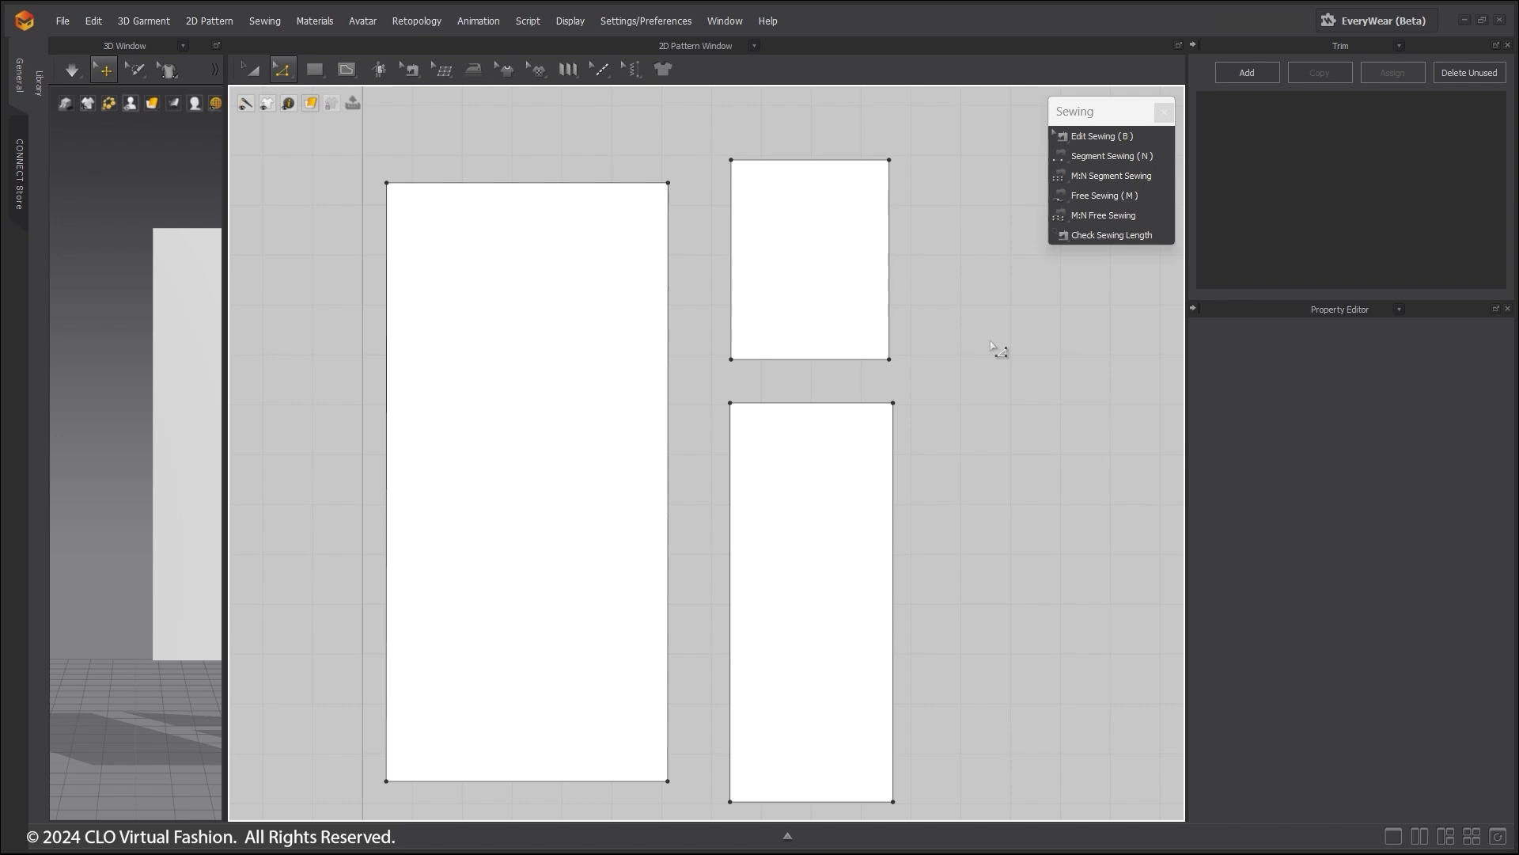
Sew the large rectangle's 120 cm edge to the facing edges of both smaller rectangles, from top to bottom, with M:N Free Sewing.
{"action": "left_click", "coordinate": [1119, 212]}
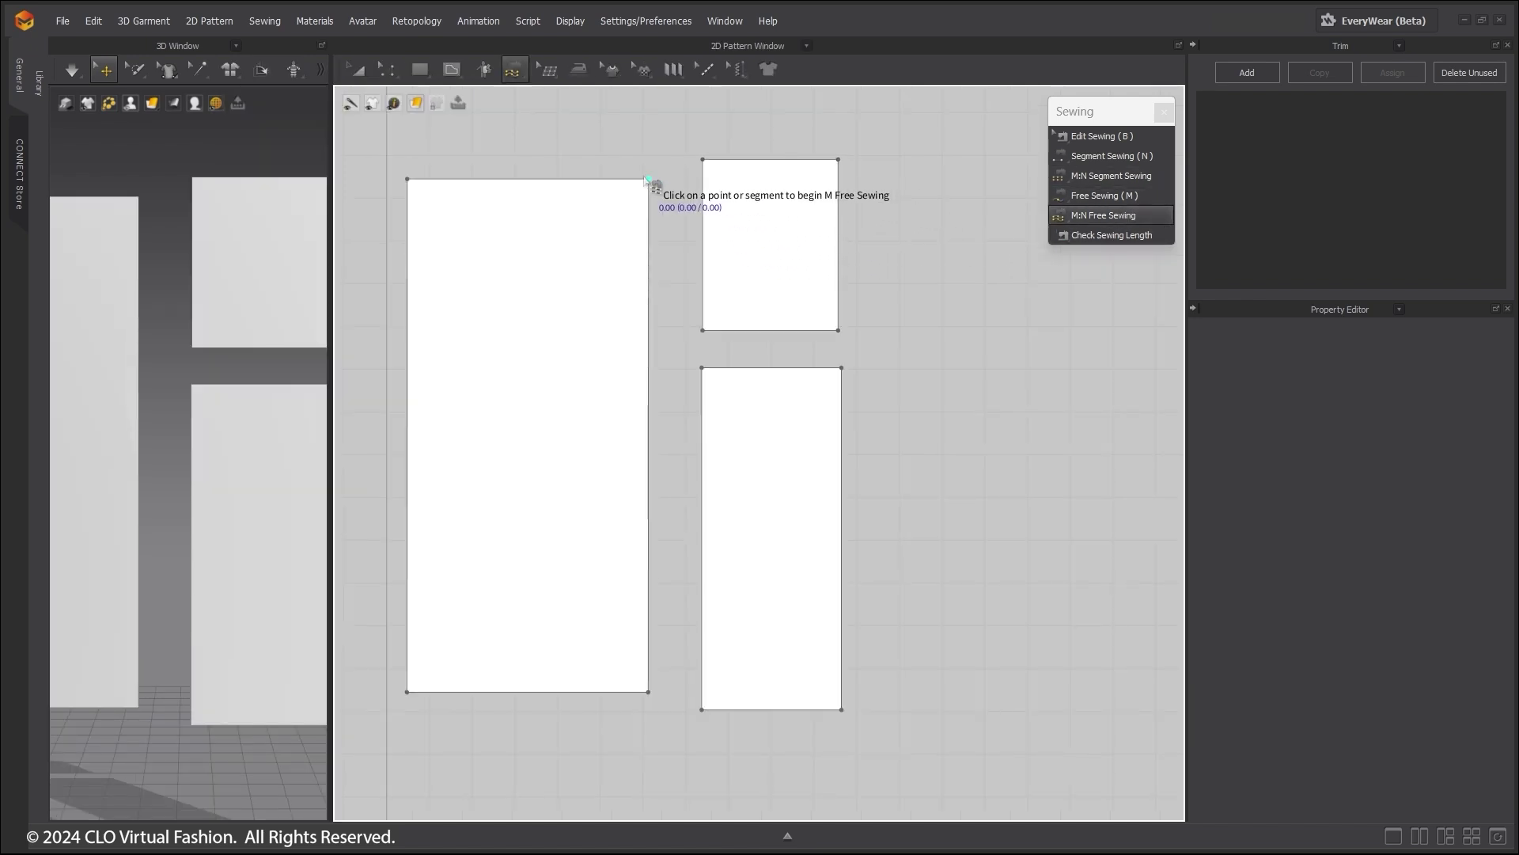
{"action": "left_click", "coordinate": [649, 693]}
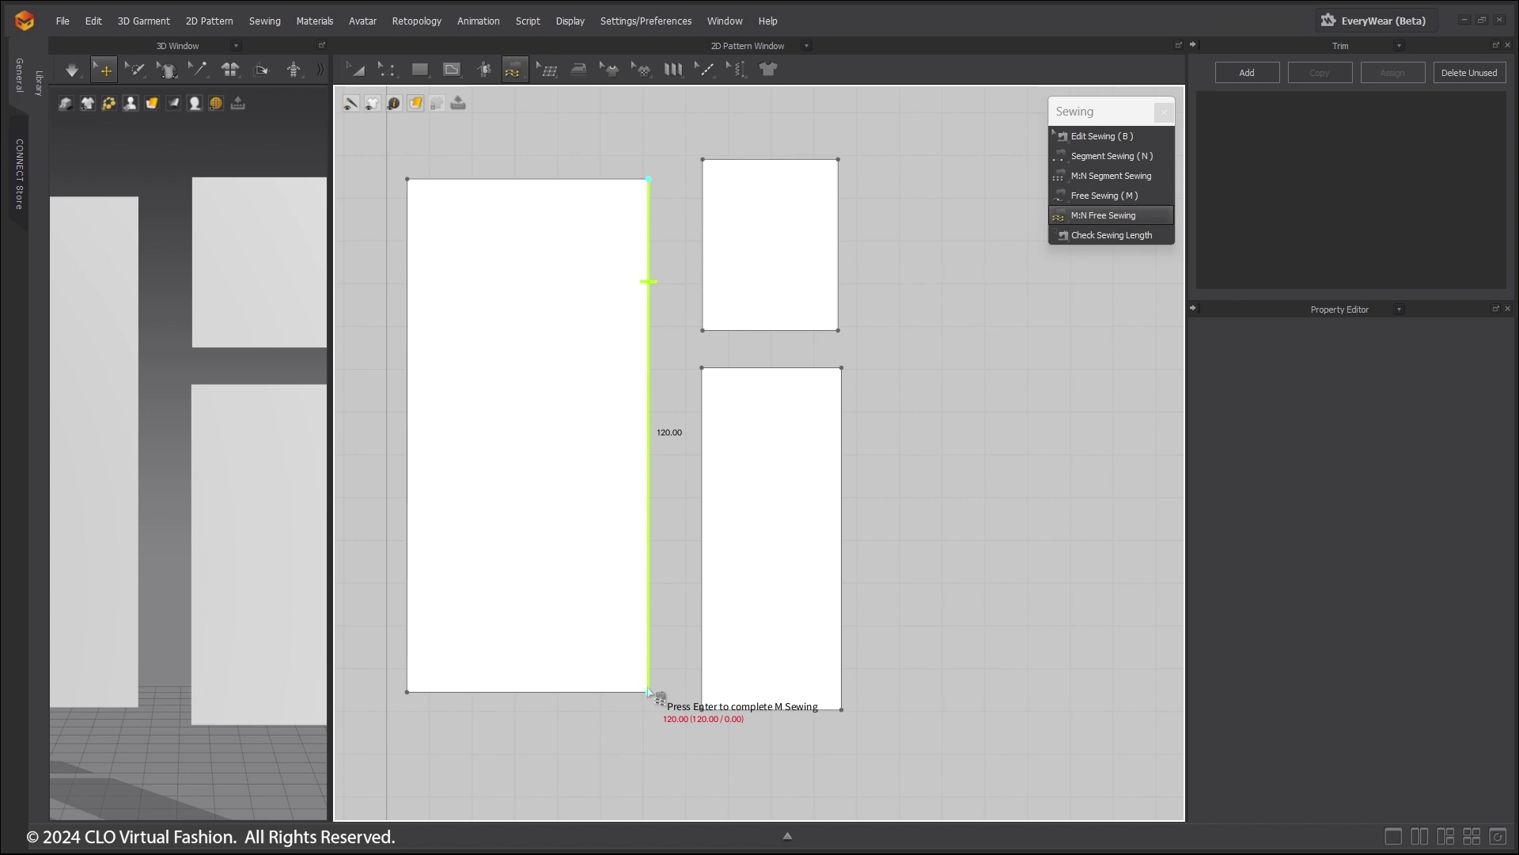
{"action": "key", "text": "Return"}
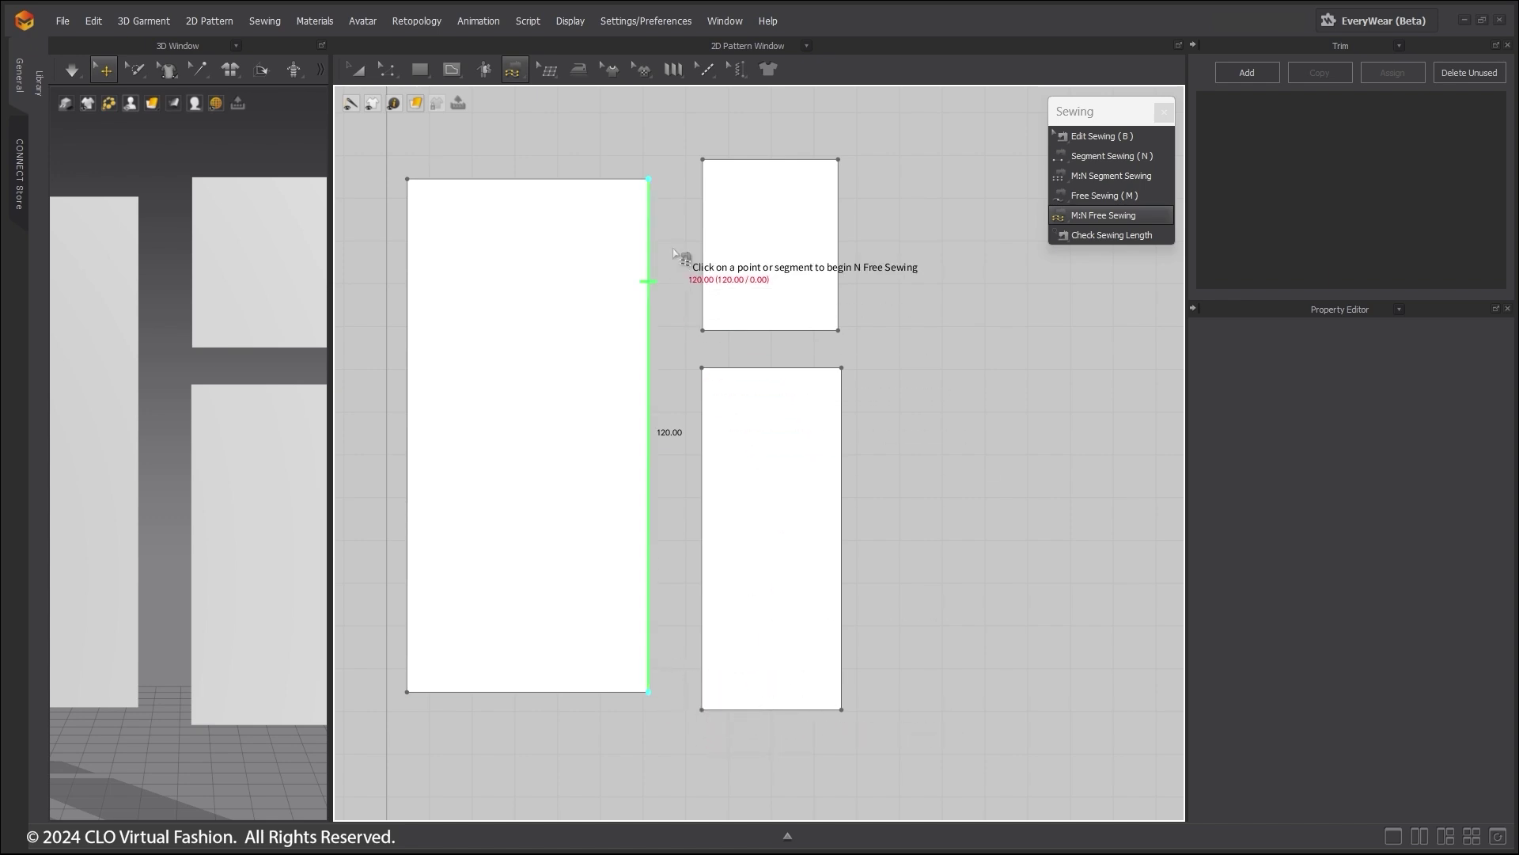
{"action": "left_click", "coordinate": [703, 159]}
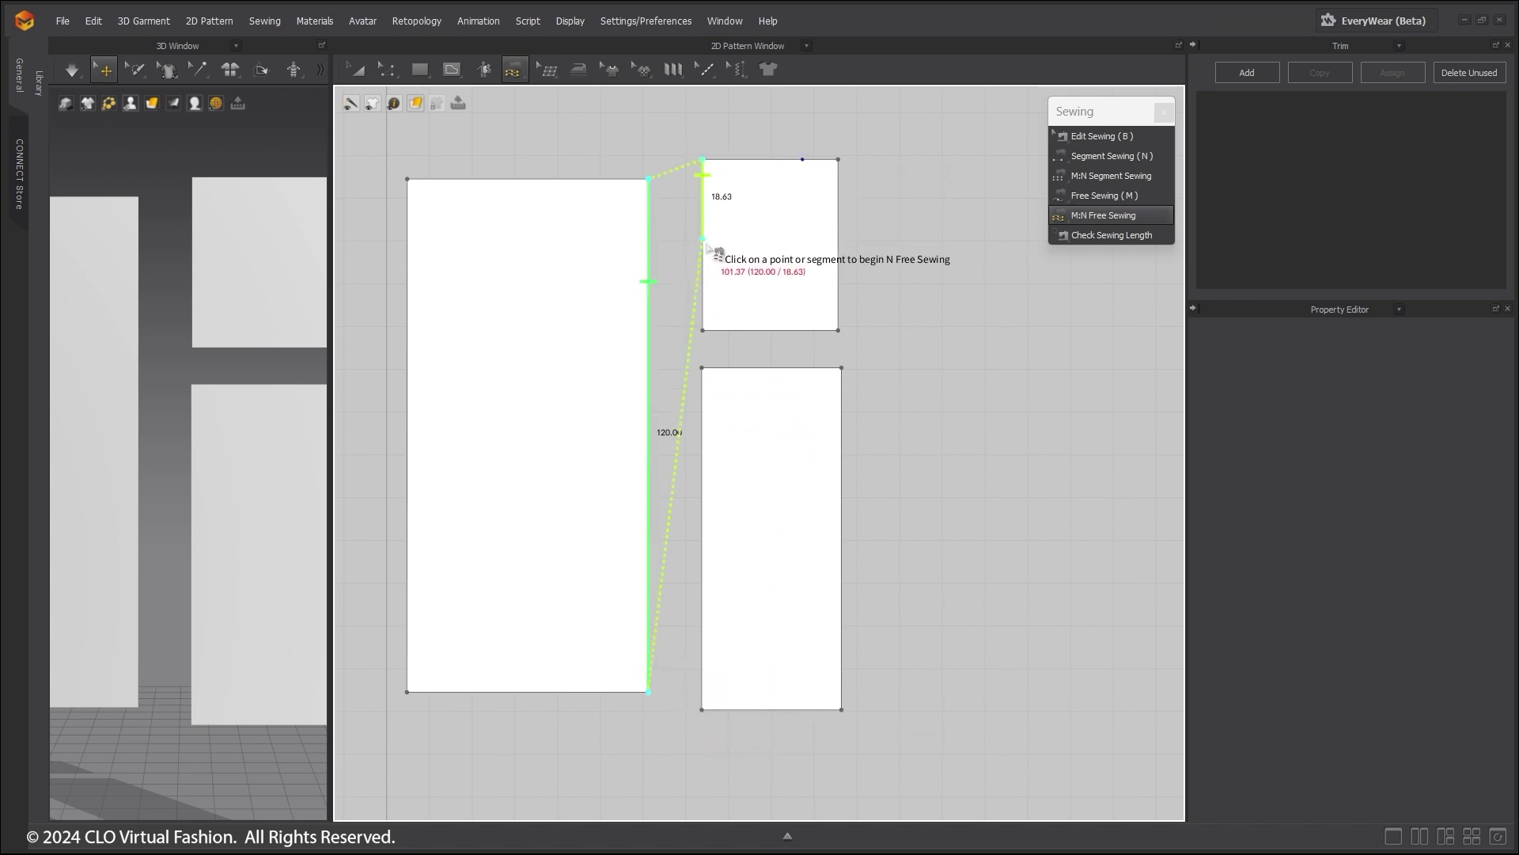
{"action": "left_click", "coordinate": [702, 330]}
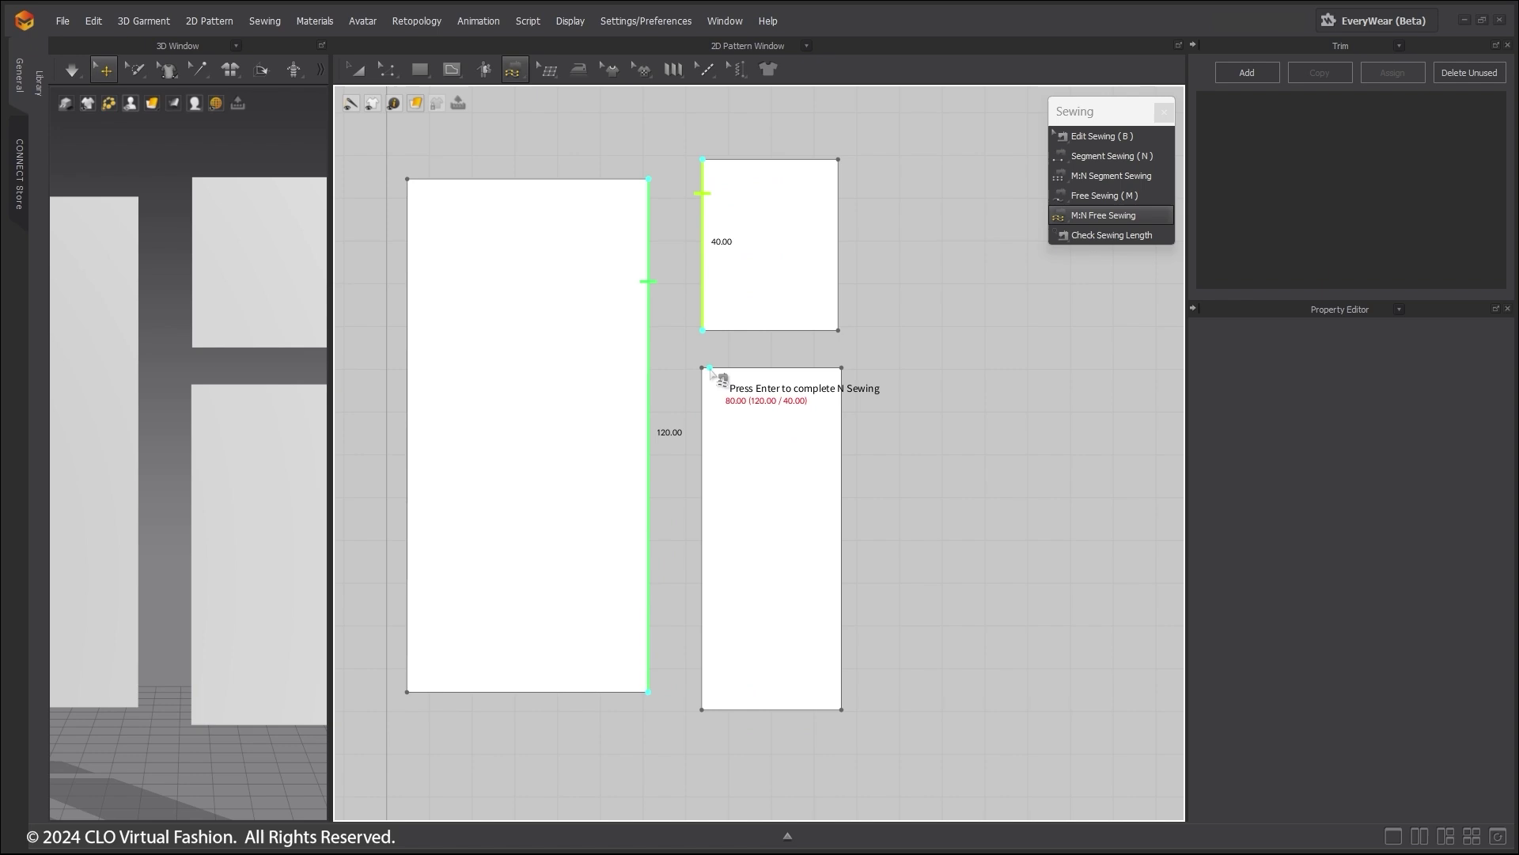
{"action": "left_click", "coordinate": [701, 369]}
{"action": "left_click", "coordinate": [702, 709]}
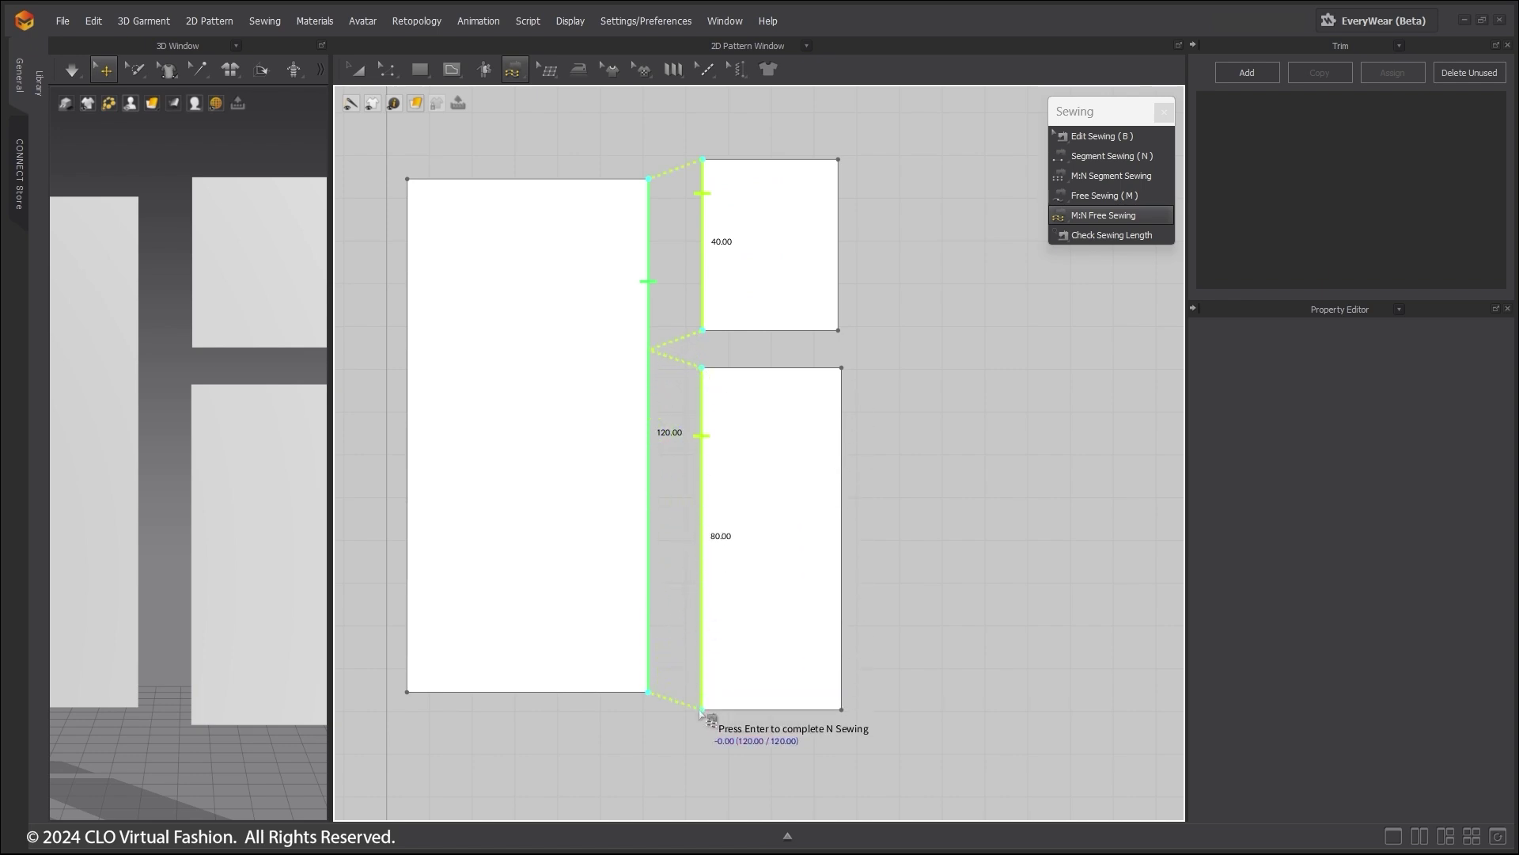
{"action": "key", "text": "Return"}
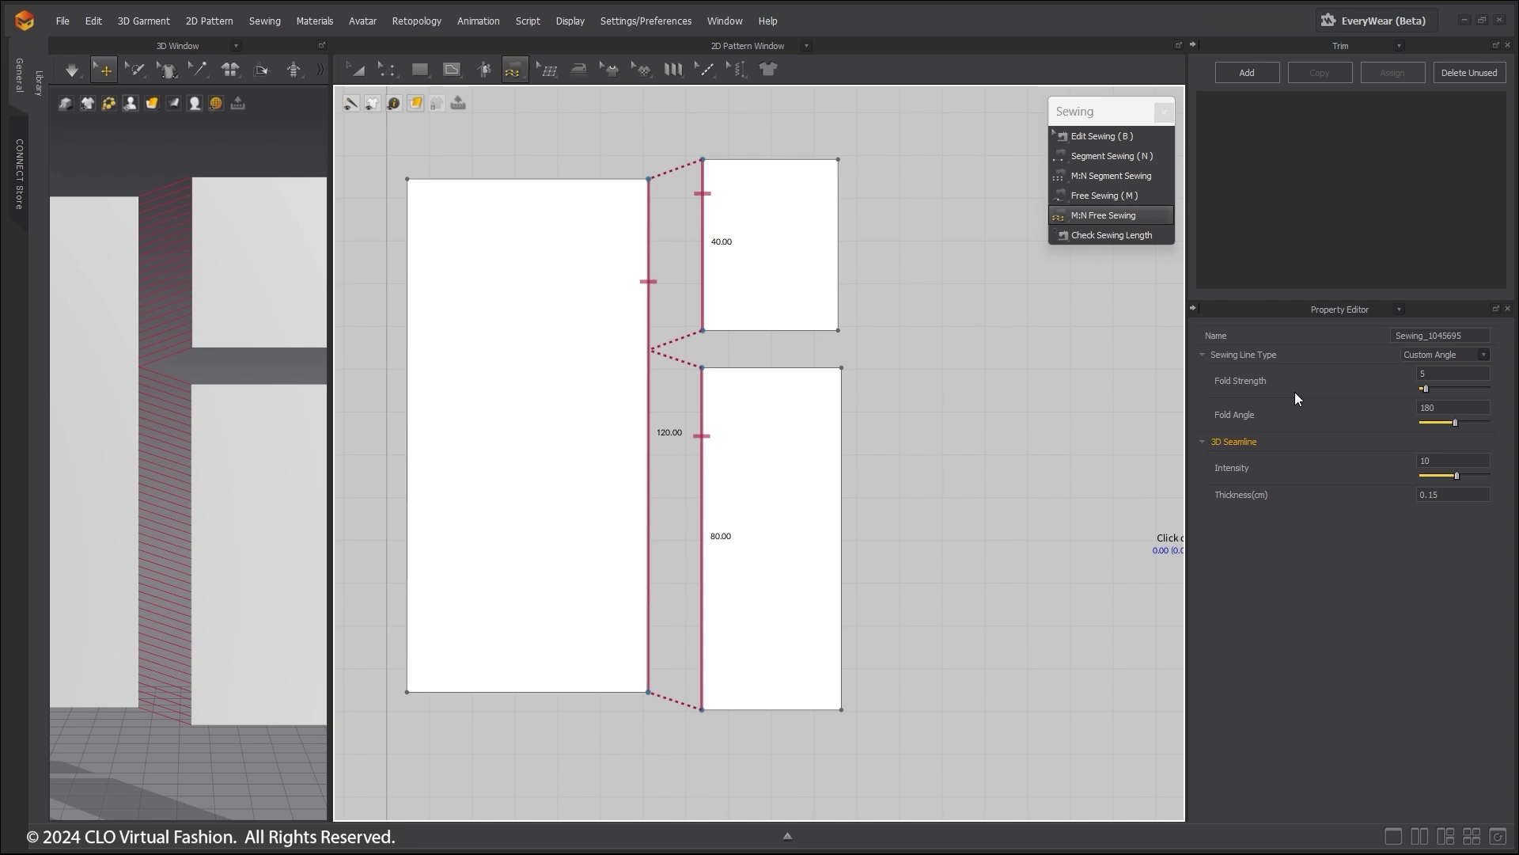
Run Check Sewing Length on the new seam and close its settings dialog.
{"action": "left_click", "coordinate": [1122, 234]}
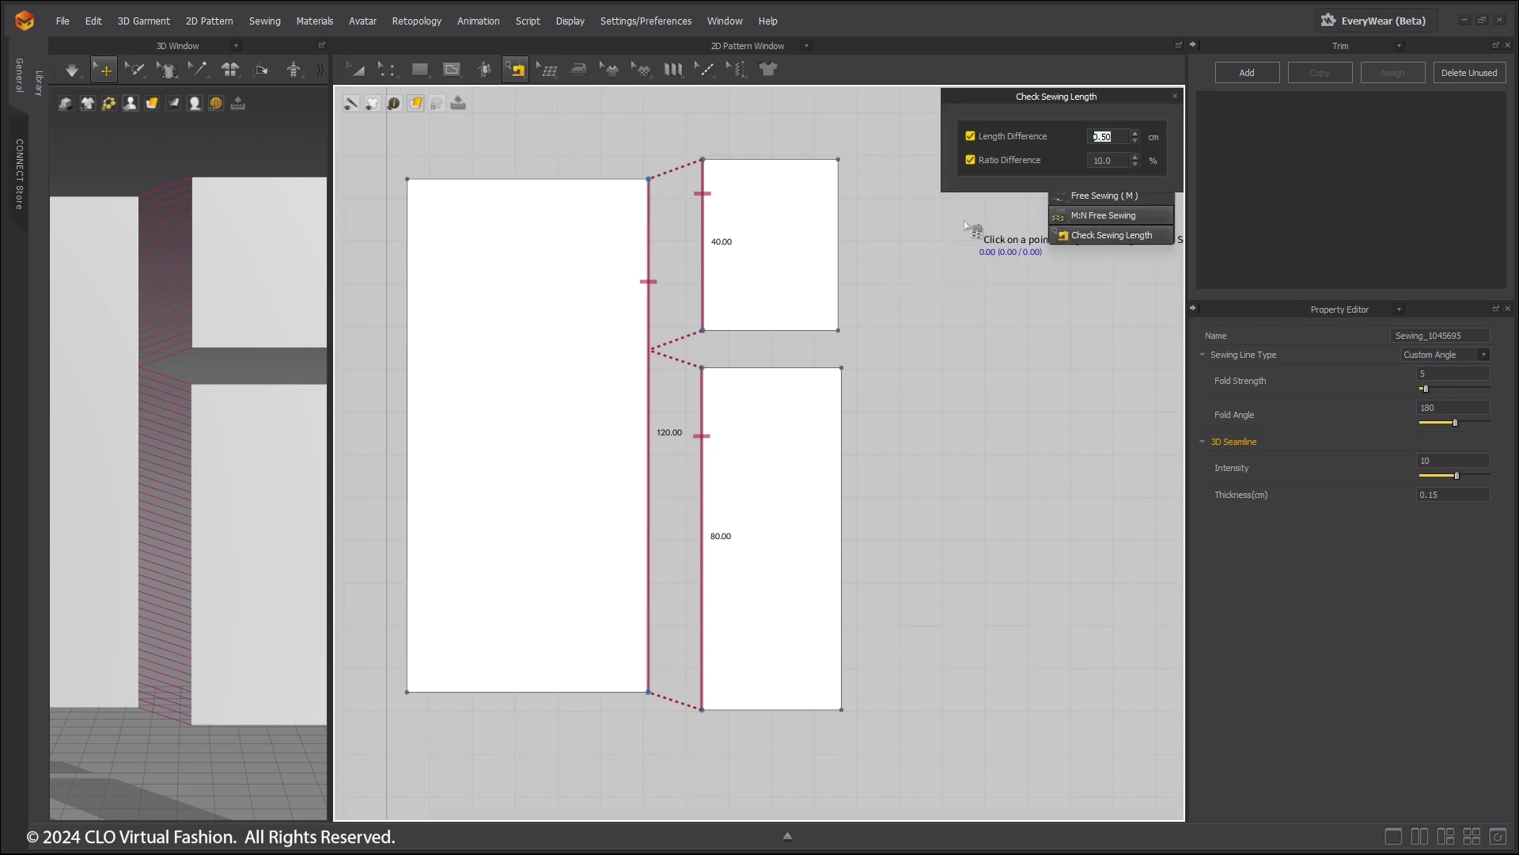
{"action": "left_click_drag", "start_coordinate": [1067, 95], "coordinate": [980, 299]}
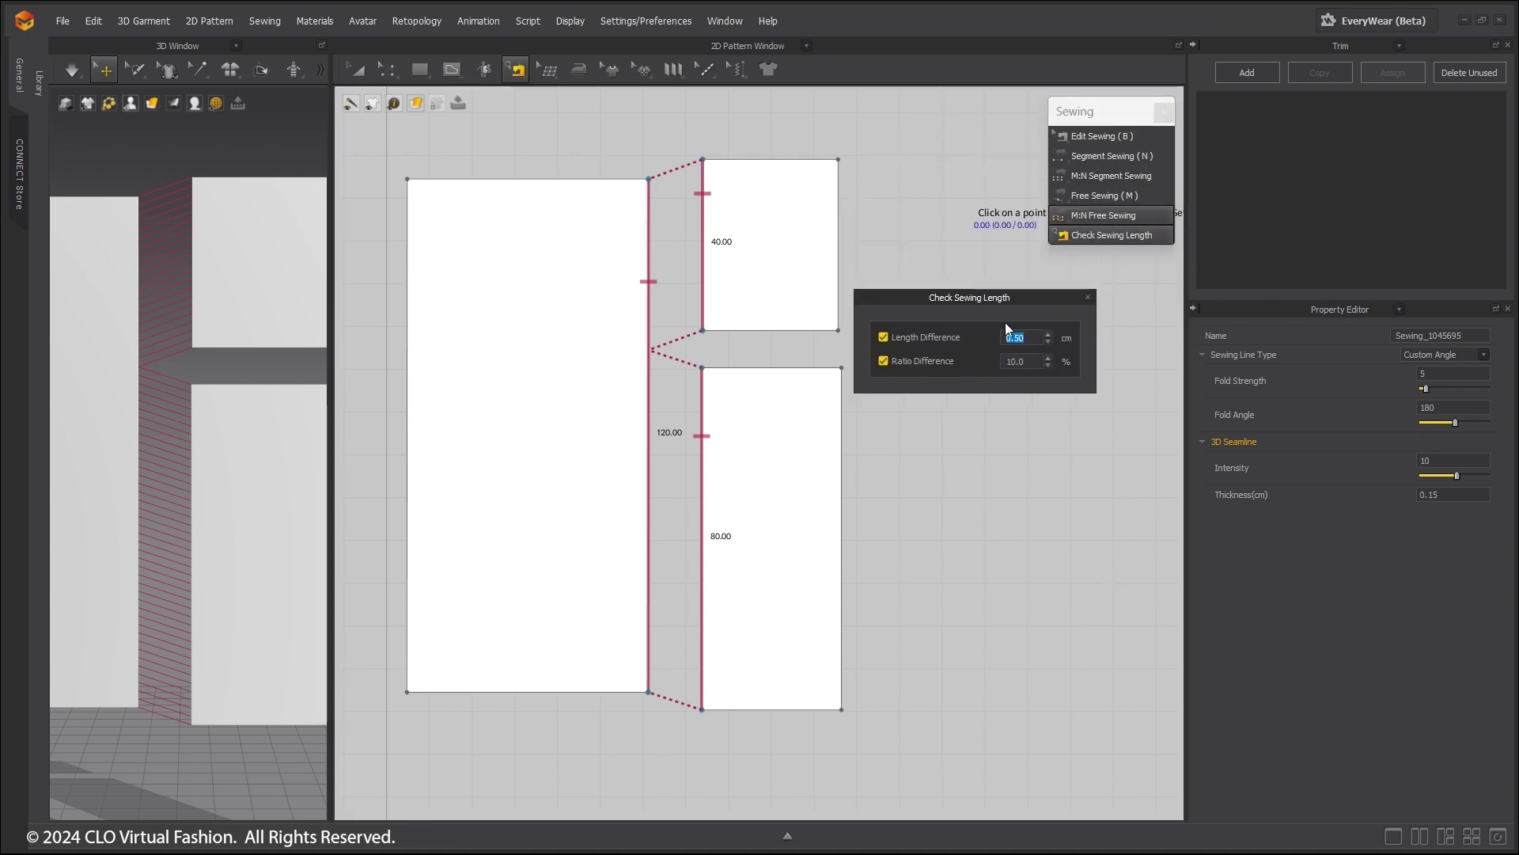
{"action": "left_click", "coordinate": [1088, 296]}
Draw a narrow rectangular pattern piece about 73.5 cm tall beside the two smaller rectangles.
{"action": "middle_click_drag", "start_coordinate": [889, 407], "coordinate": [798, 411]}
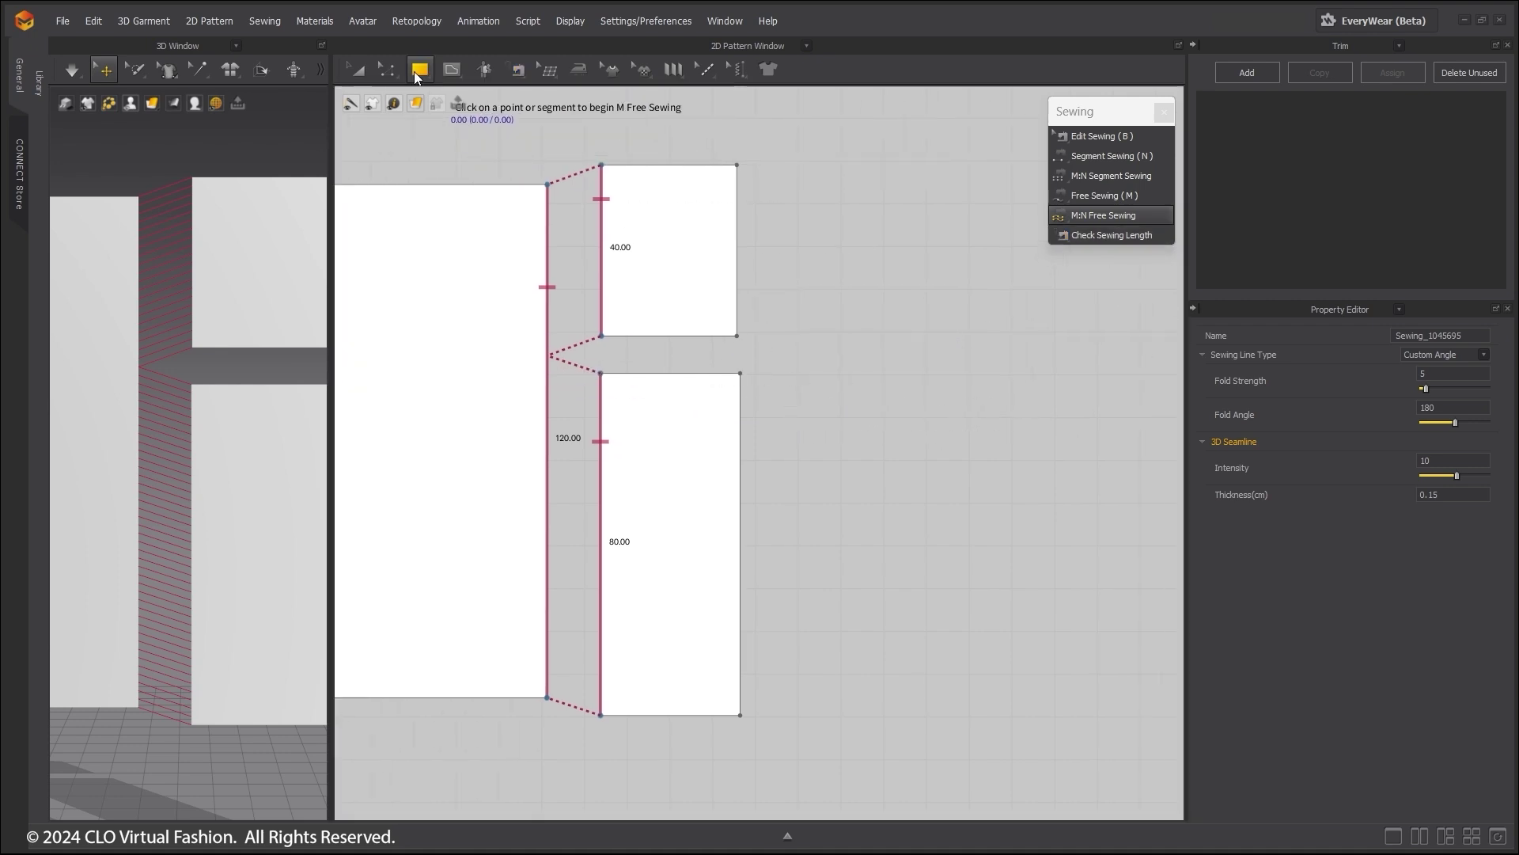
{"action": "left_click_drag", "start_coordinate": [415, 72], "coordinate": [443, 123]}
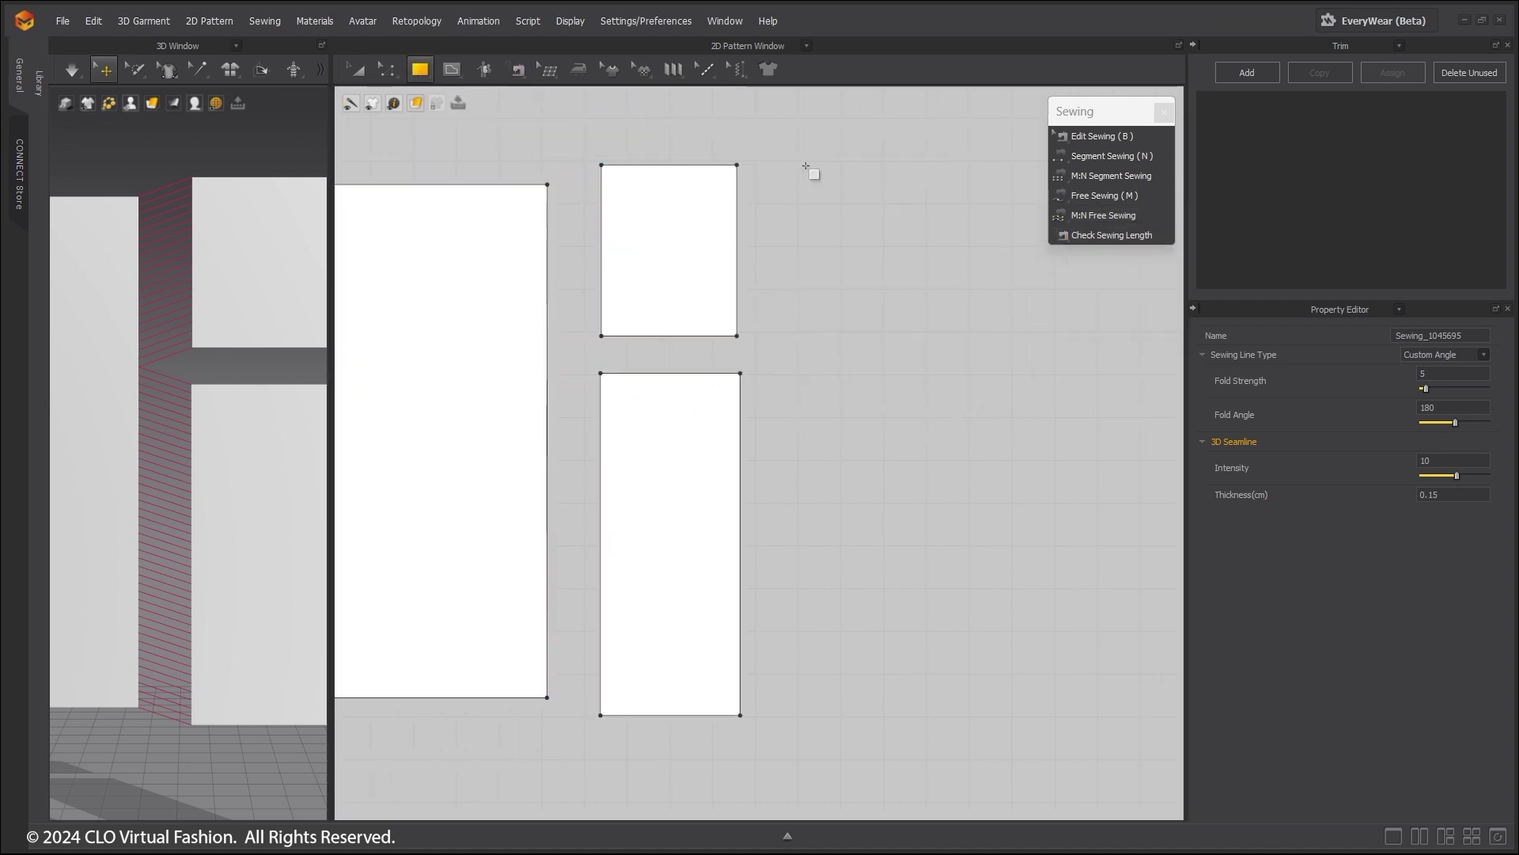
{"action": "left_click_drag", "start_coordinate": [805, 167], "coordinate": [885, 480]}
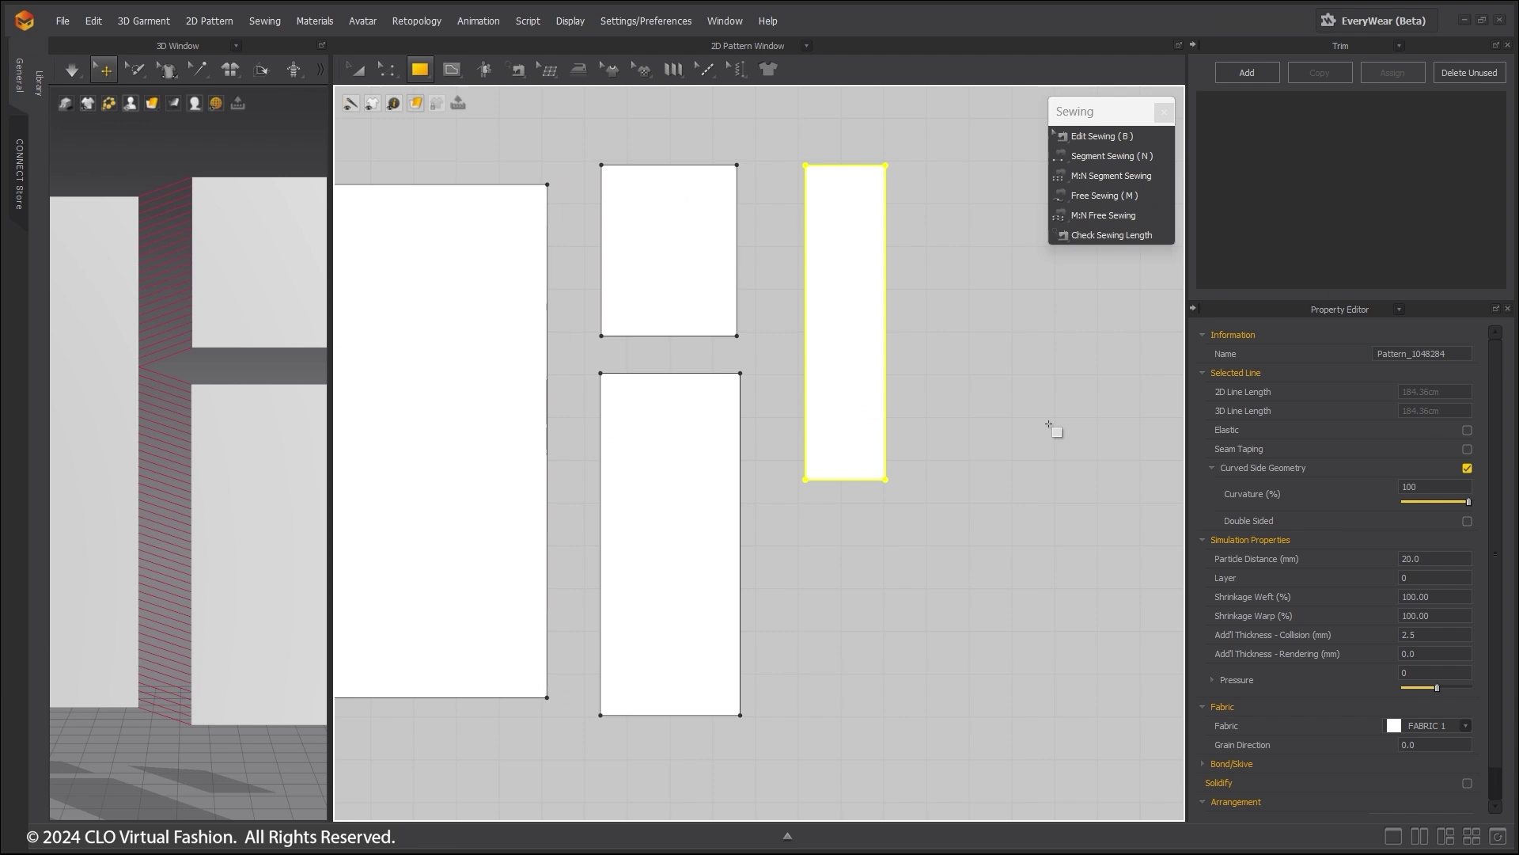
Sew the upper small rectangle's free vertical edge to the facing long edge of the narrow rectangle with Segment Sewing.
{"action": "left_click", "coordinate": [1107, 156]}
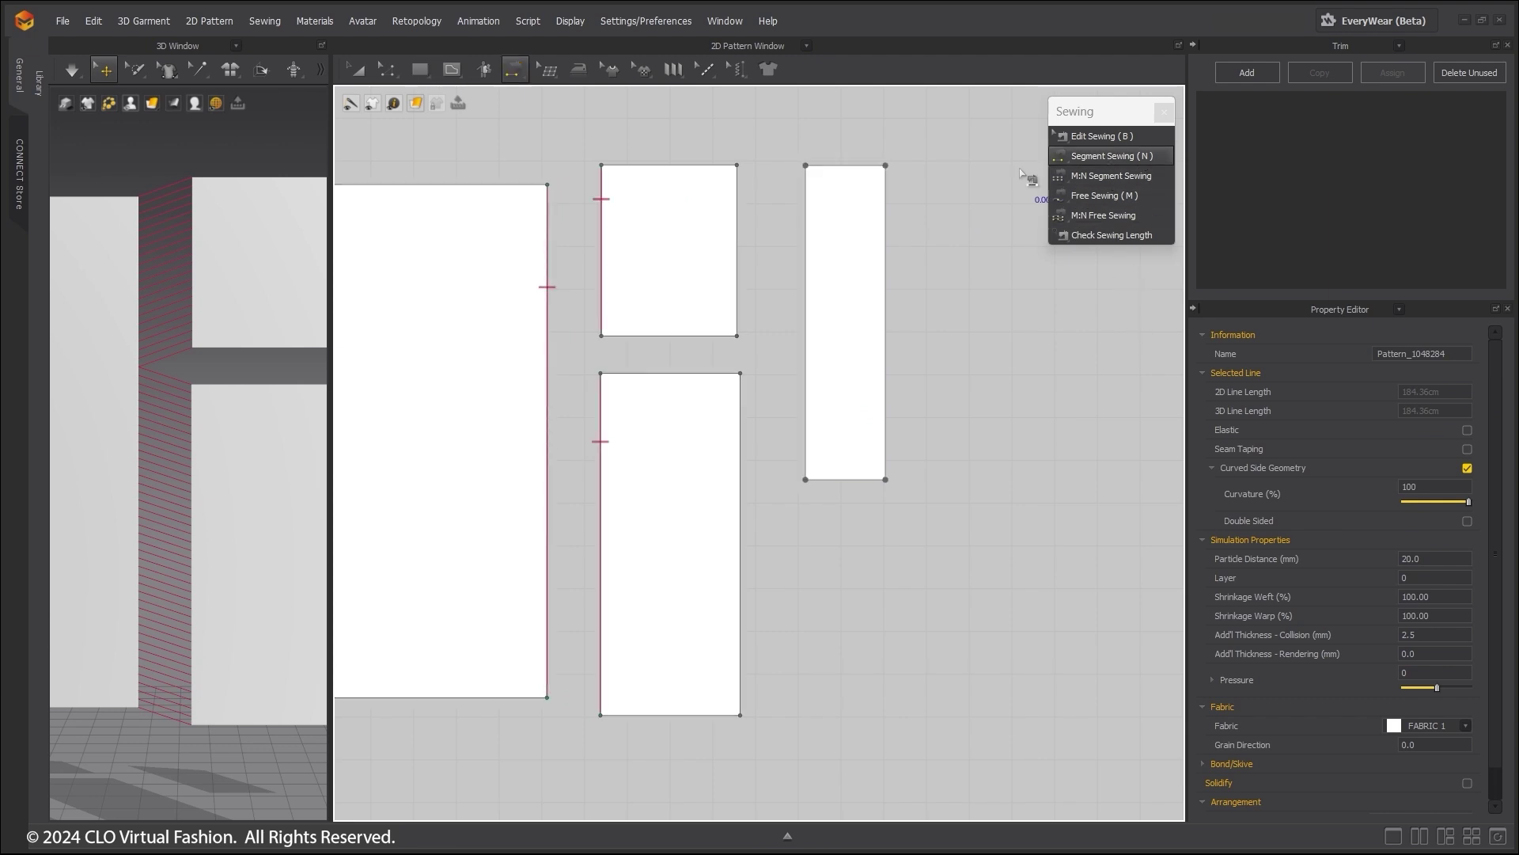
{"action": "left_click", "coordinate": [739, 194]}
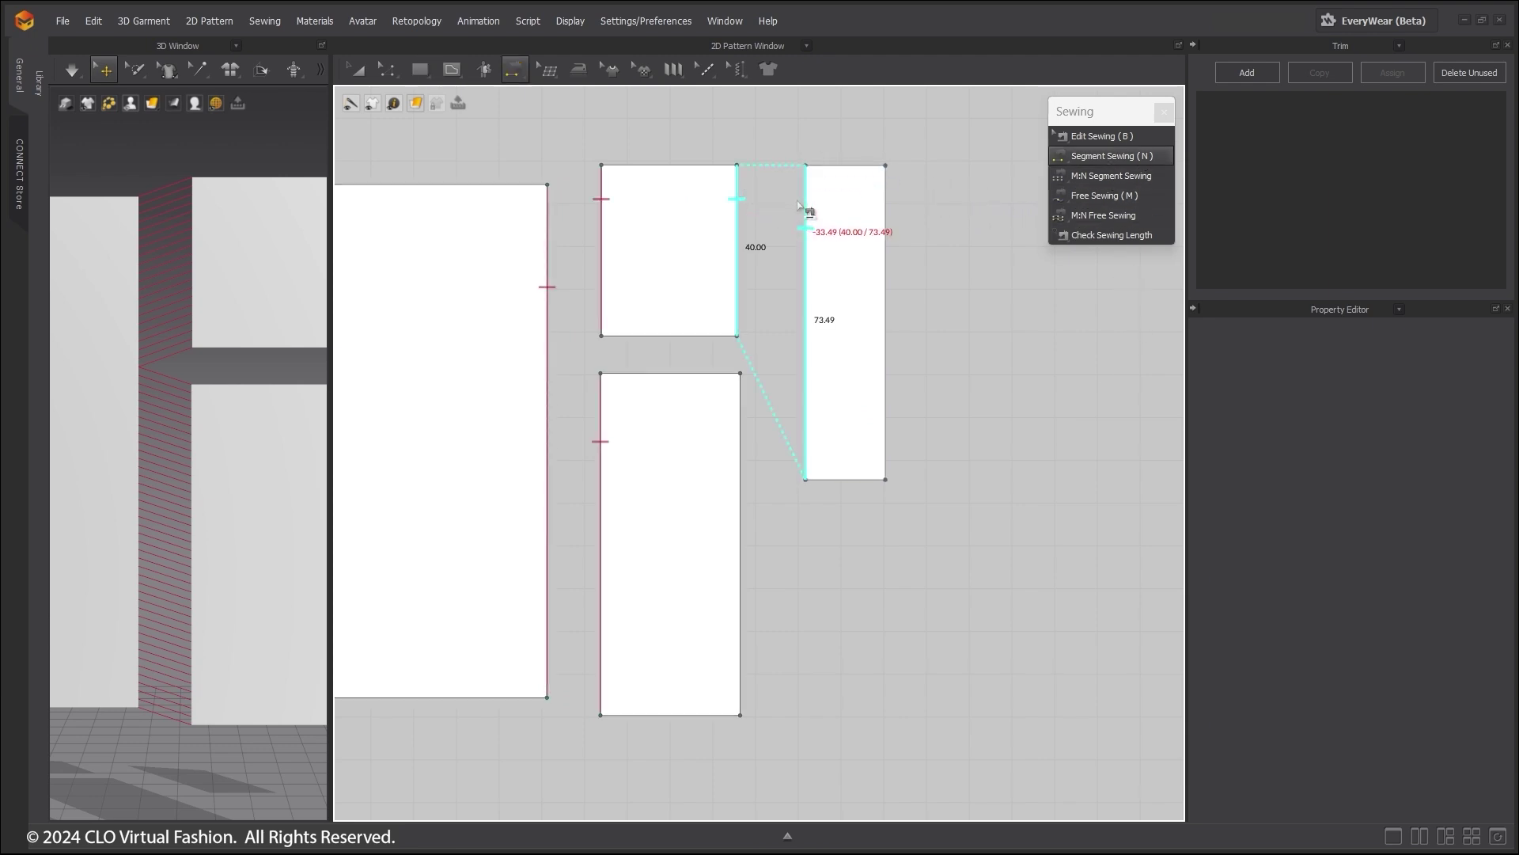
{"action": "left_click", "coordinate": [805, 210]}
{"action": "scroll", "coordinate": [804, 262], "scroll_direction": "up", "scroll_amount": 5}
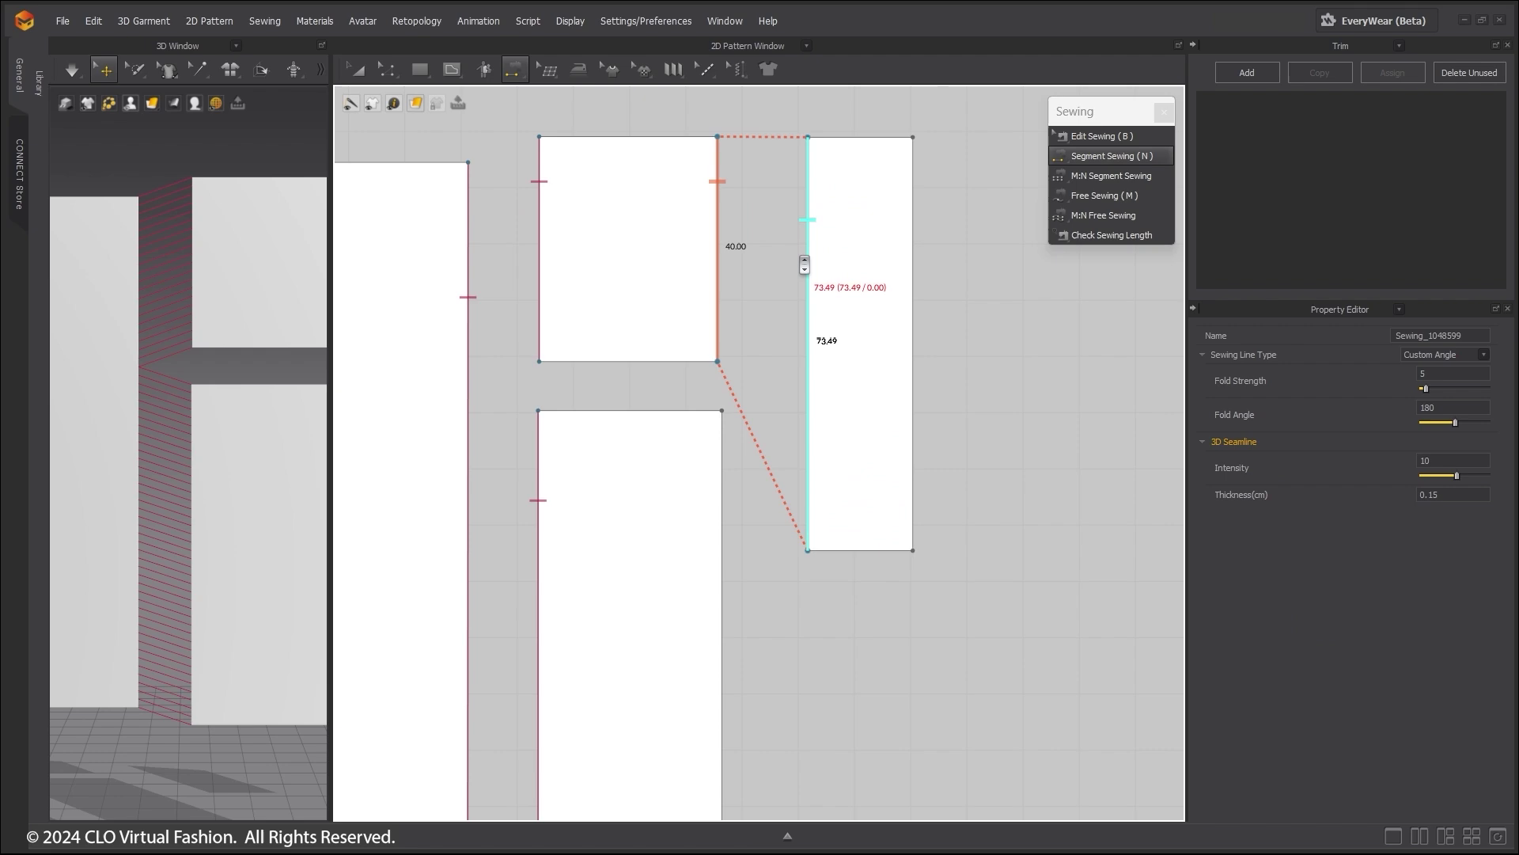